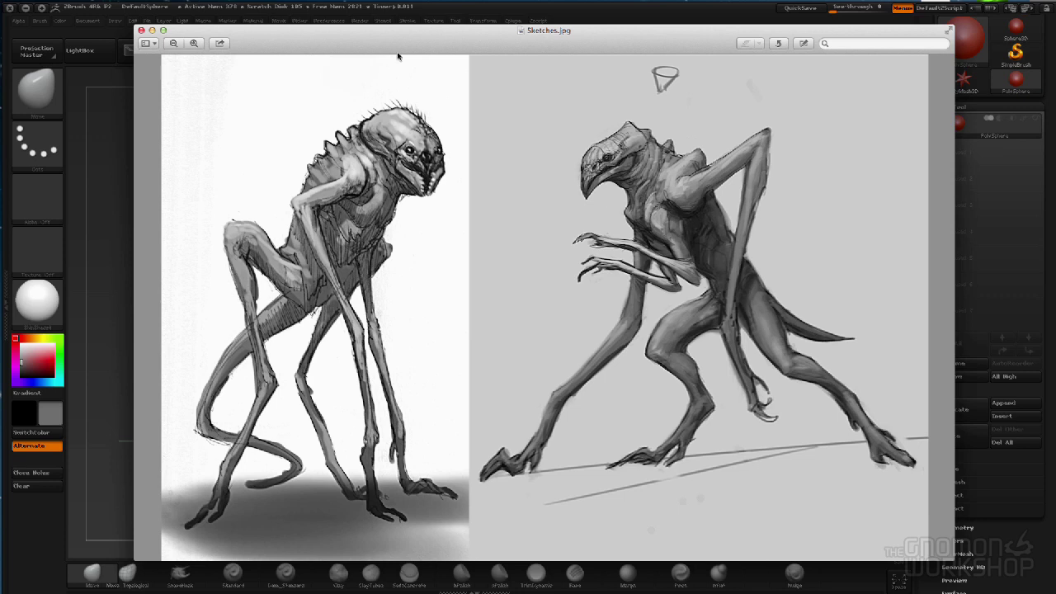
Set aside the creature sketch reference and append a ZSphere as a new subtool below the PolySphere
drag(393, 37, 365, 33)
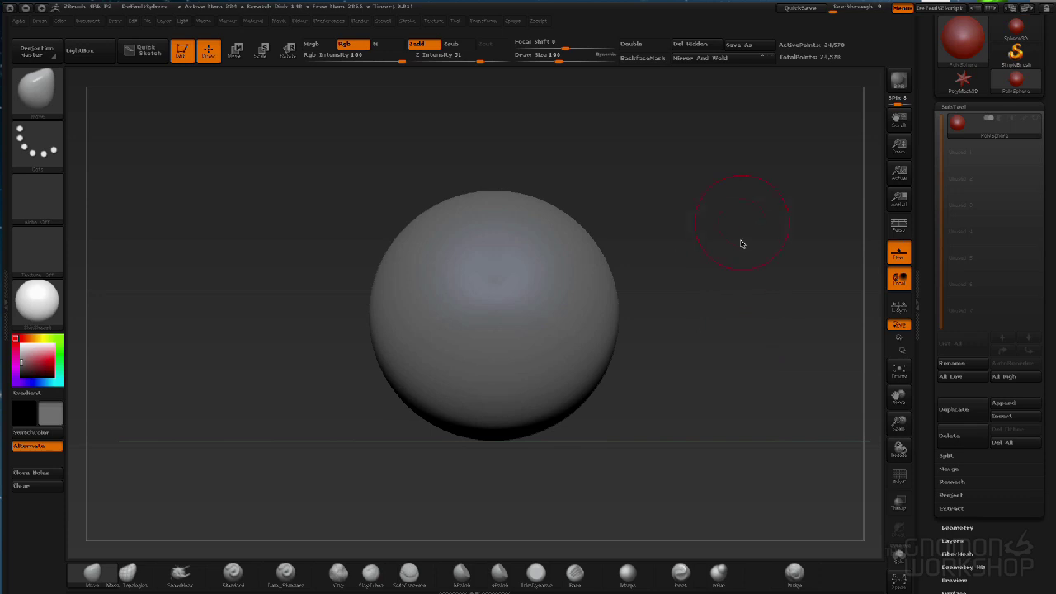
mouse_move(697, 201)
mouse_down()
mouse_move(712, 278)
mouse_move(684, 214)
mouse_move(695, 207)
mouse_up()
mouse_move(734, 248)
alt+mouse_down()
mouse_move(649, 240)
mouse_move(708, 224)
alt+mouse_up()
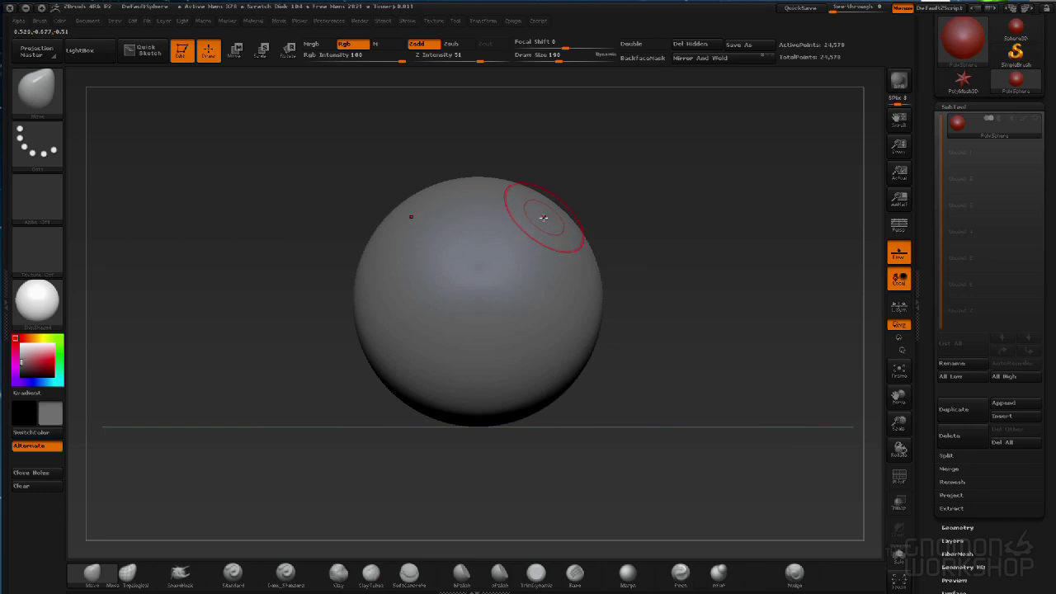
click(1023, 406)
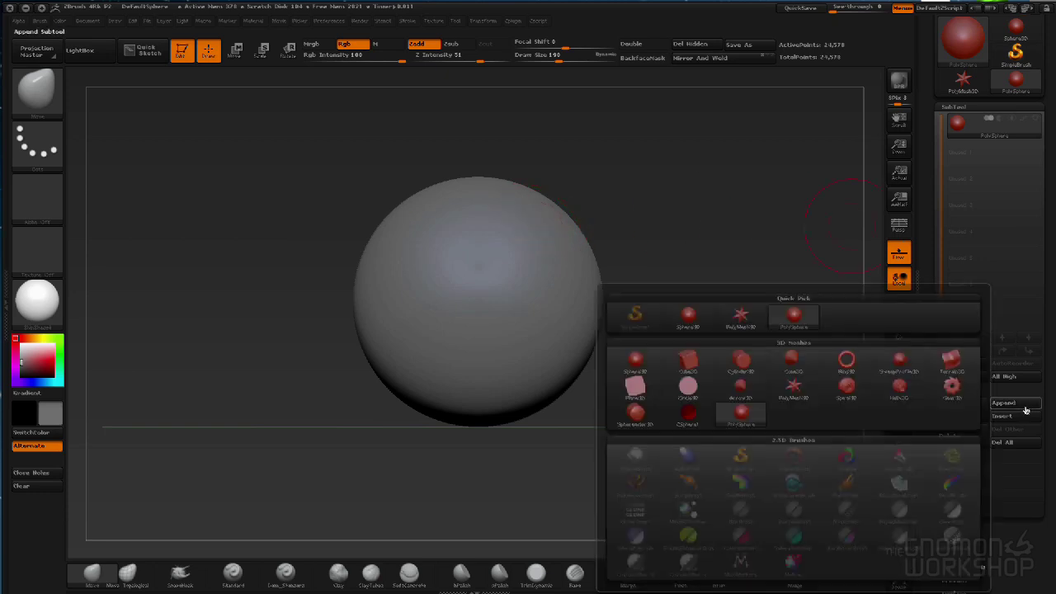
click(691, 415)
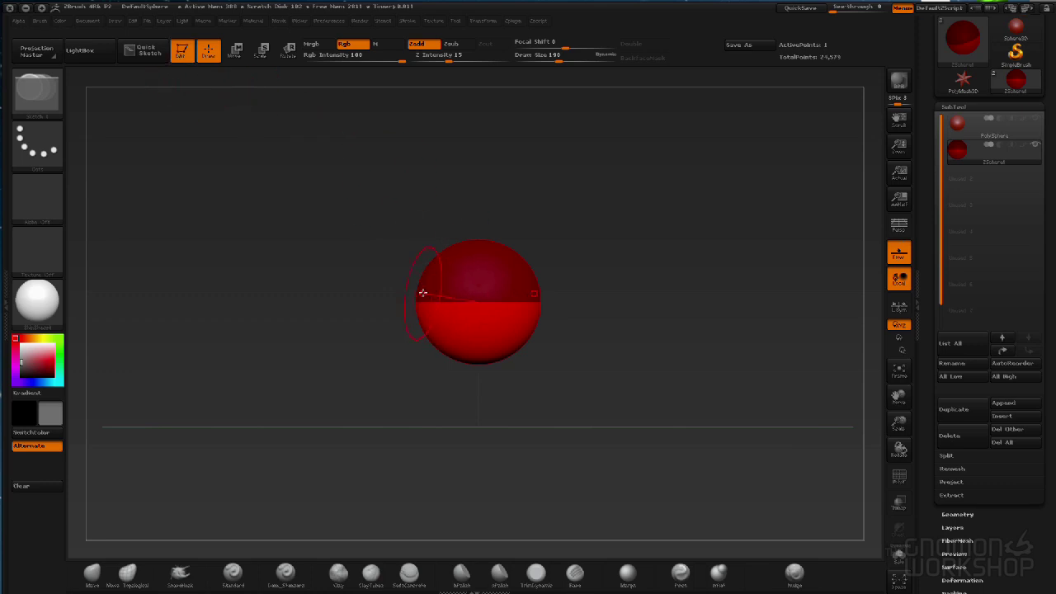
Draw a mirrored pair of ZSpheres on the sides of the root ZSphere and preview the adaptive skin
drag(422, 293, 578, 387)
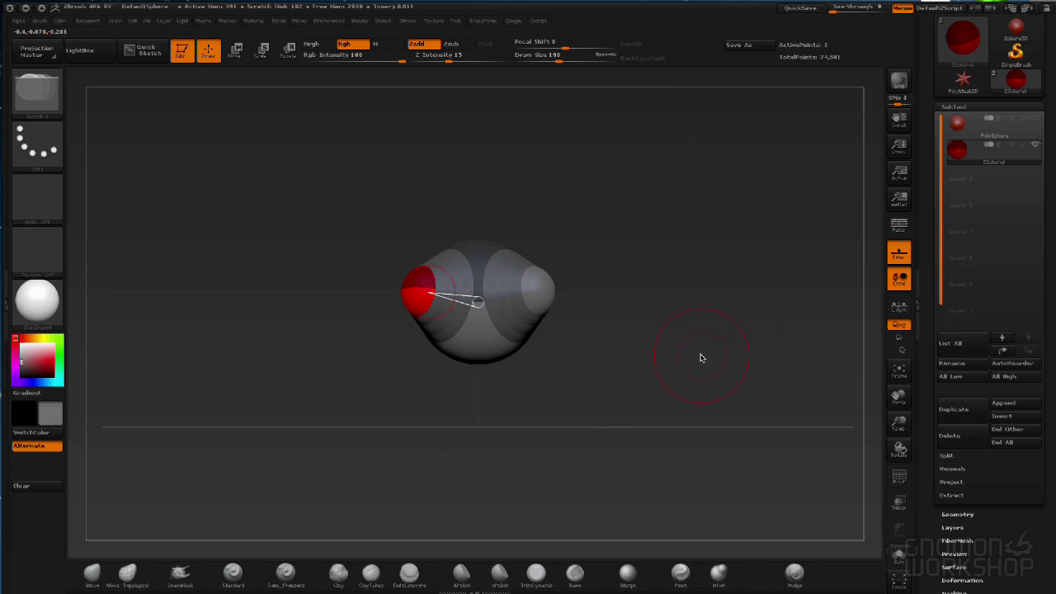
key(a)
drag(627, 204, 623, 232)
key(b)
key(m)
key(v)
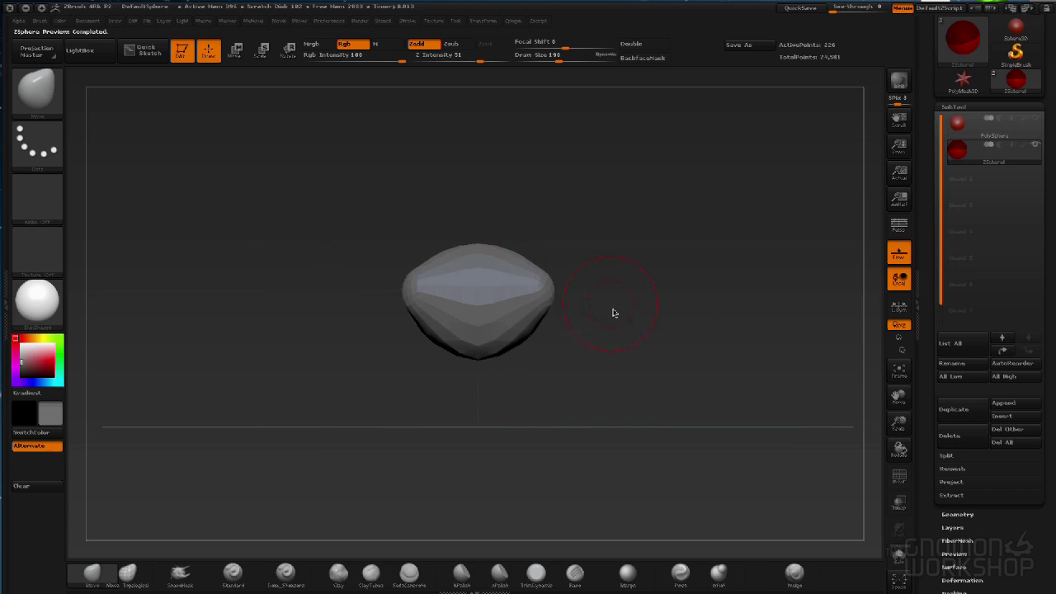
key(a)
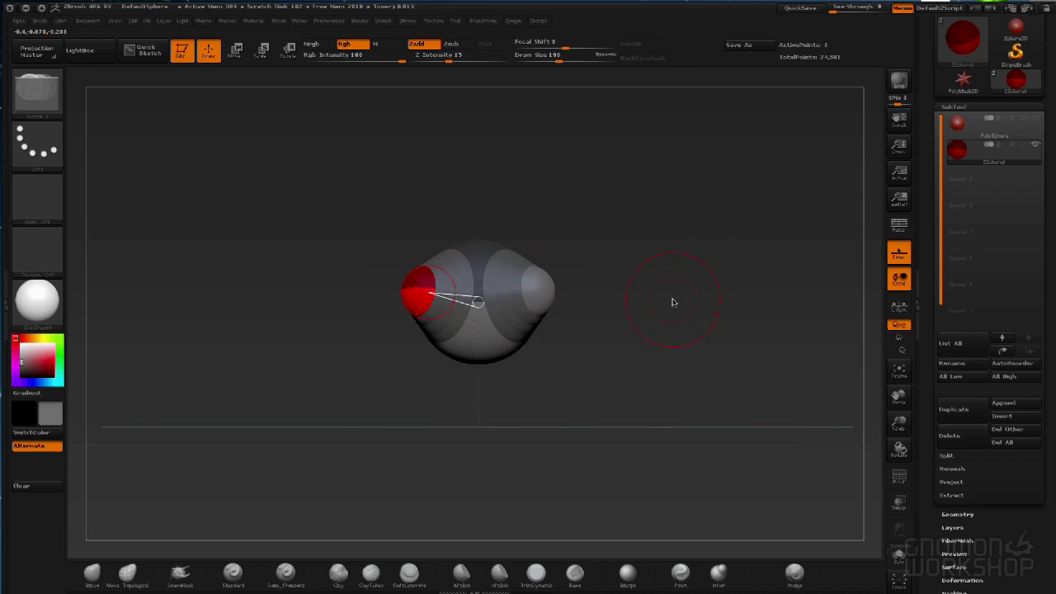
Assign BasicMaterial to the ZSpheres and change the color to light grey
click(60, 312)
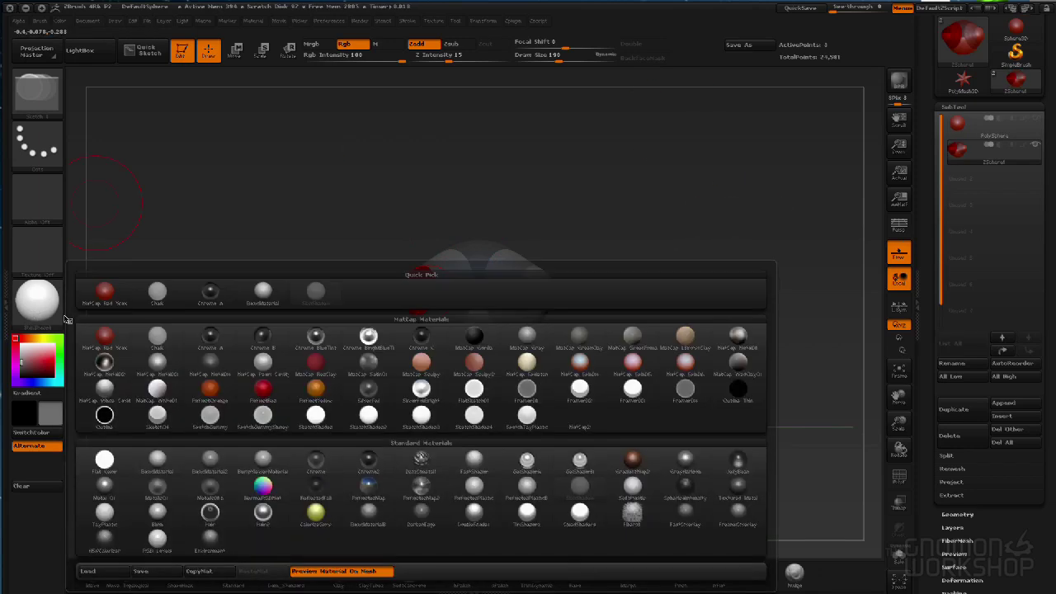
click(163, 461)
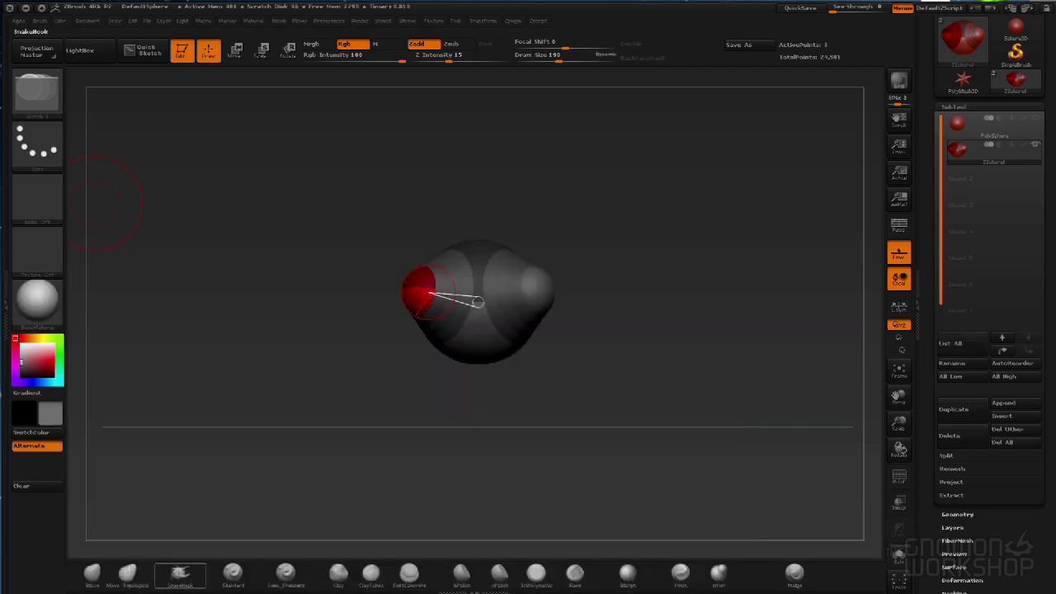
drag(23, 364, 6, 348)
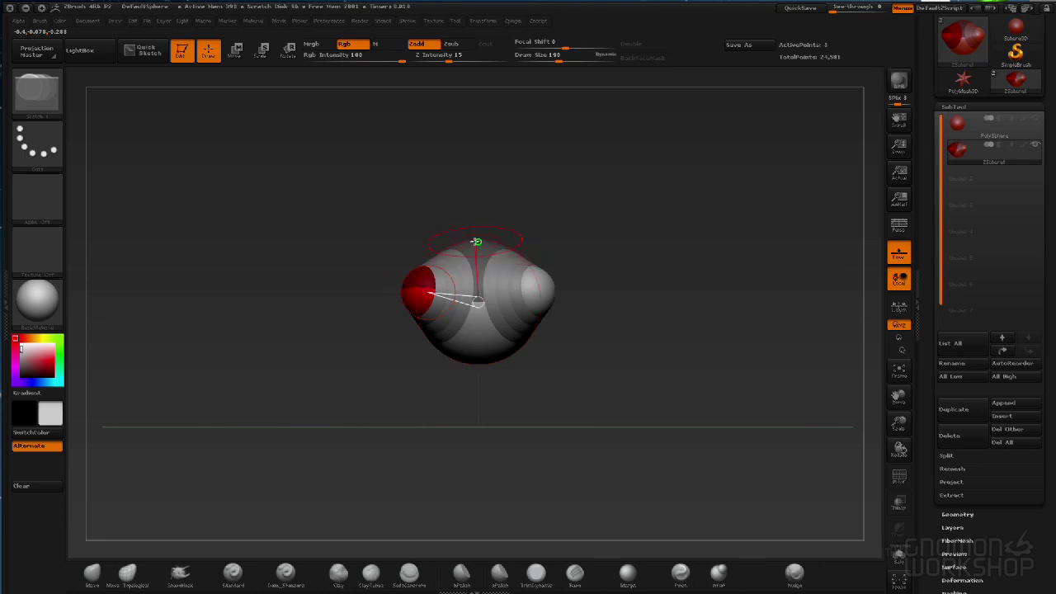
Draw a child ZSphere on the centre line at the top of the root ZSphere
click(477, 242)
drag(479, 245, 505, 262)
drag(587, 220, 617, 222)
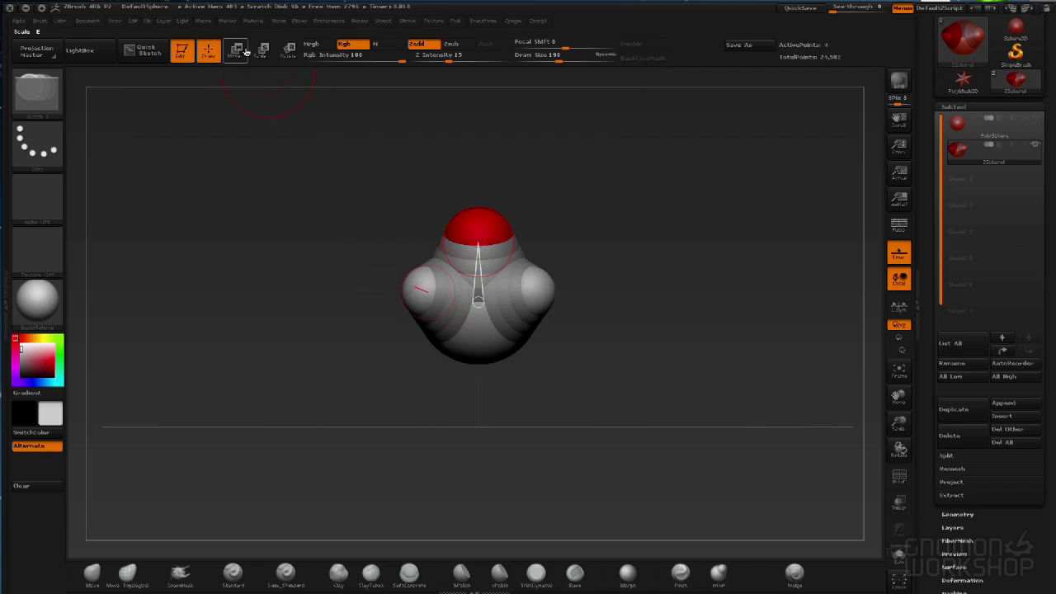
Preview the ZSphere model's adaptive skin with its polyframe shown, and return to the ZSphere display
drag(690, 265, 611, 278)
key(a)
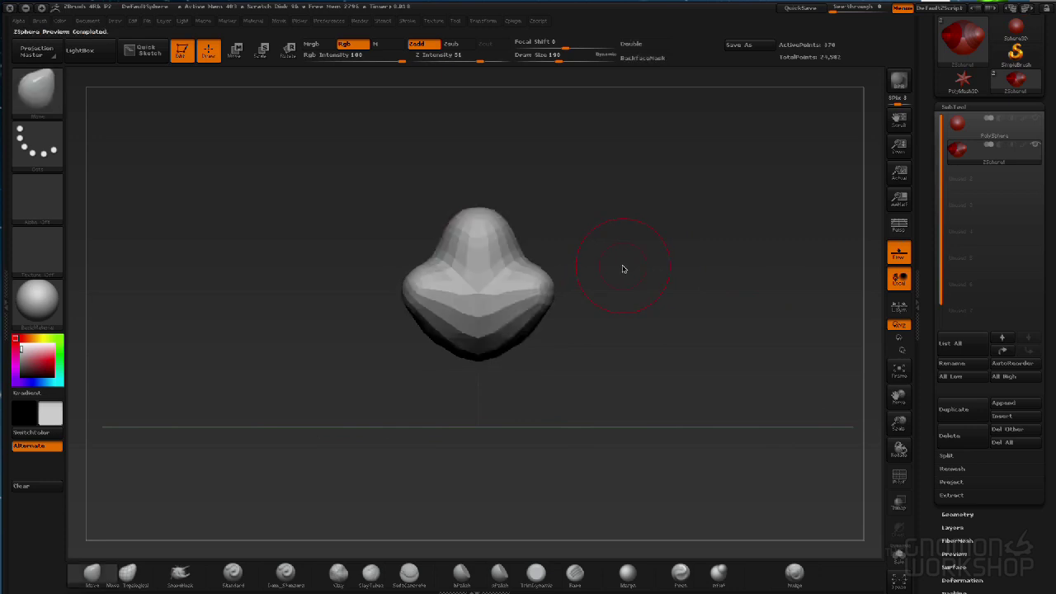
mouse_move(611, 215)
mouse_down()
mouse_move(653, 344)
mouse_move(651, 396)
mouse_move(632, 212)
mouse_move(763, 167)
mouse_move(806, 179)
mouse_move(610, 202)
mouse_up()
key(b)
key(m)
key(v)
key(shift+f)
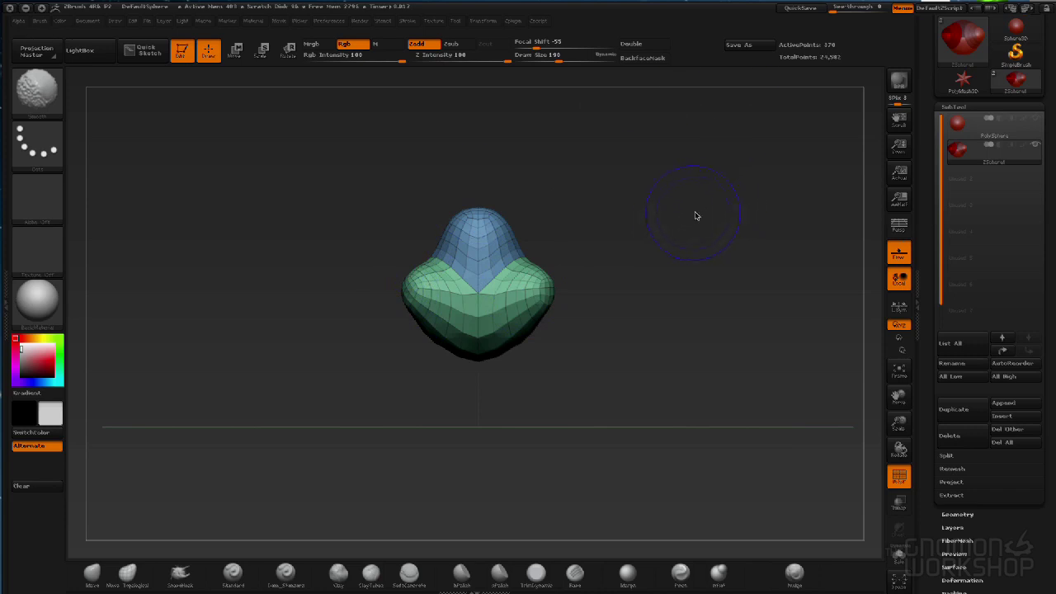
key(shift+f)
key(b)
key(m)
key(v)
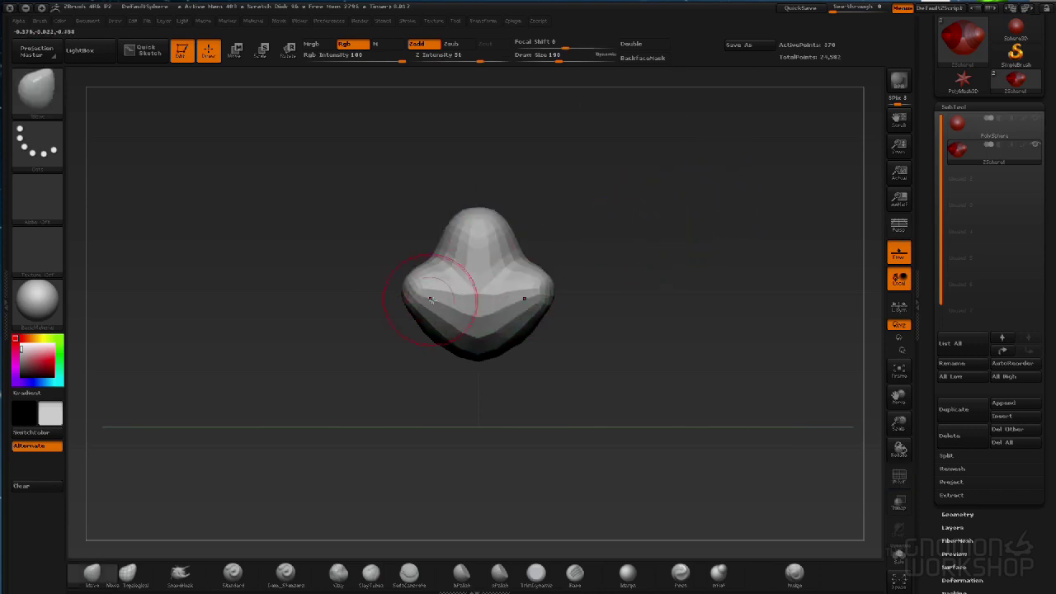
key(a)
Draw a child ZSphere on the centre line at the lower back of the root ZSphere
drag(665, 224, 770, 229)
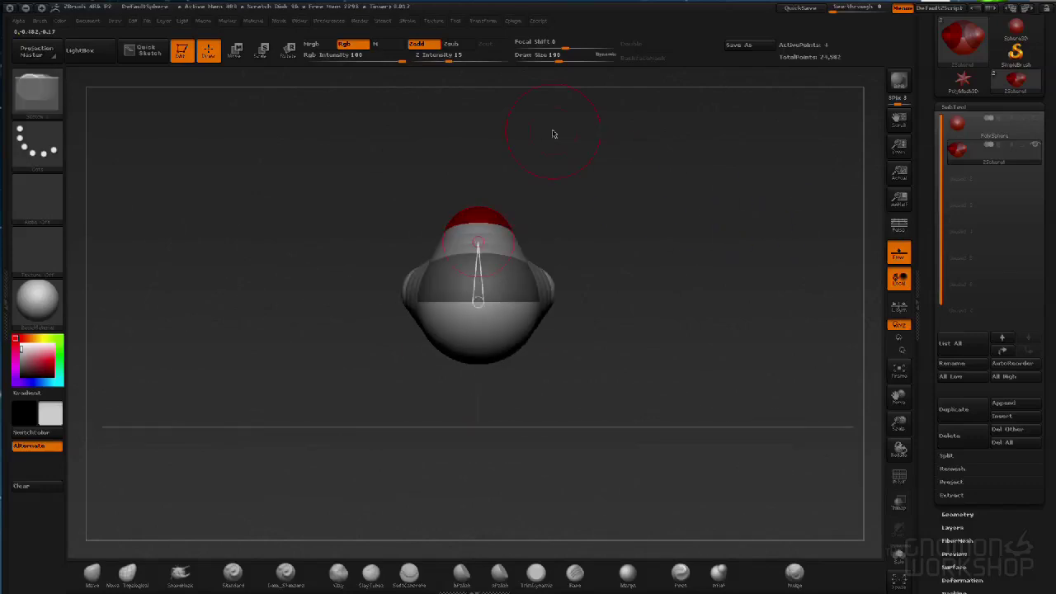
drag(478, 357, 495, 392)
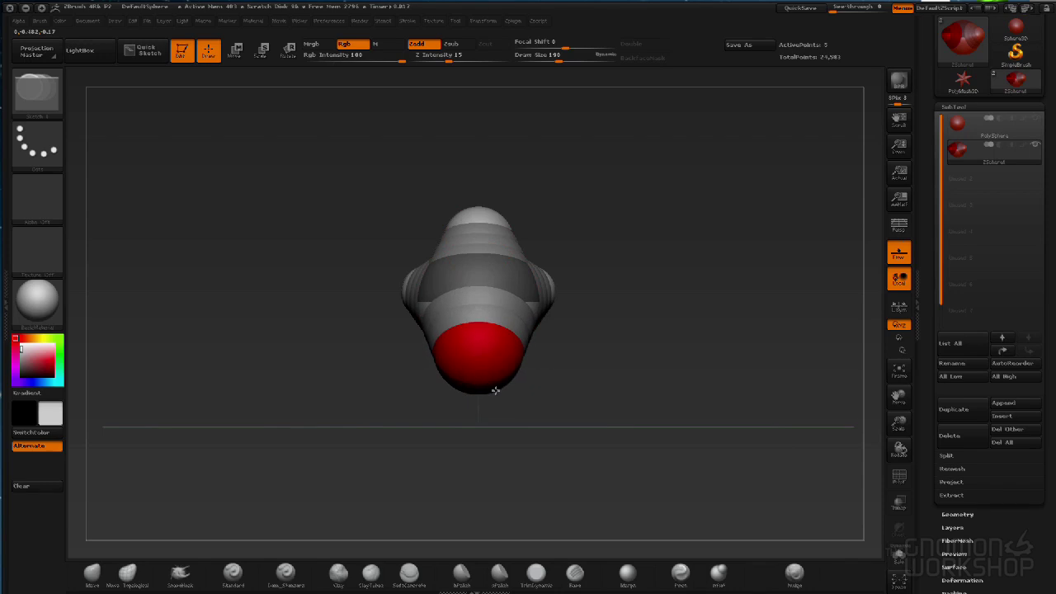
drag(600, 372, 698, 273)
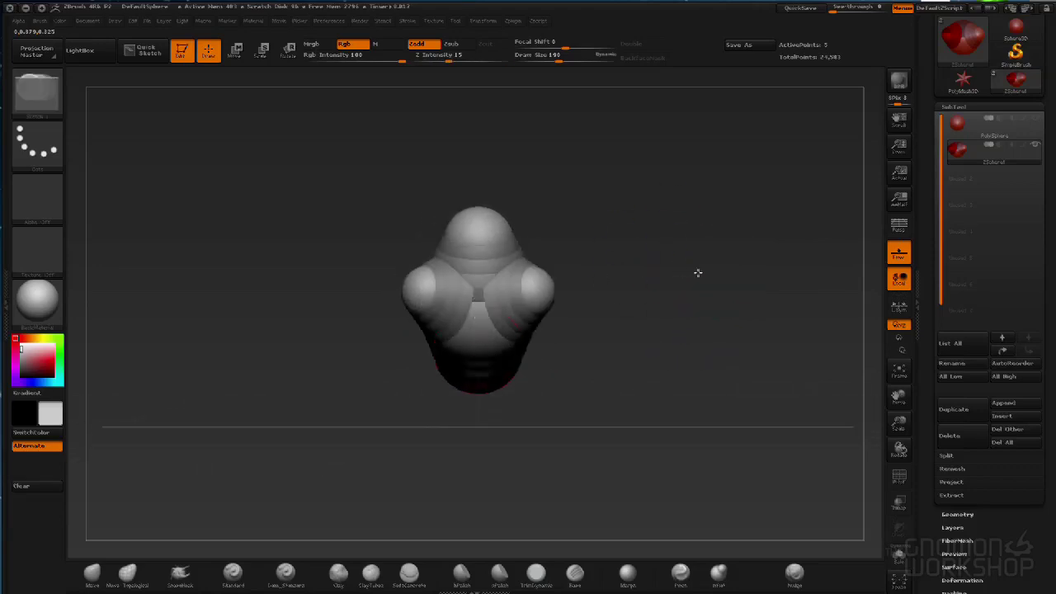
Move the mirrored side ZSpheres outward to widen the shoulders and check the model's skin
click(235, 53)
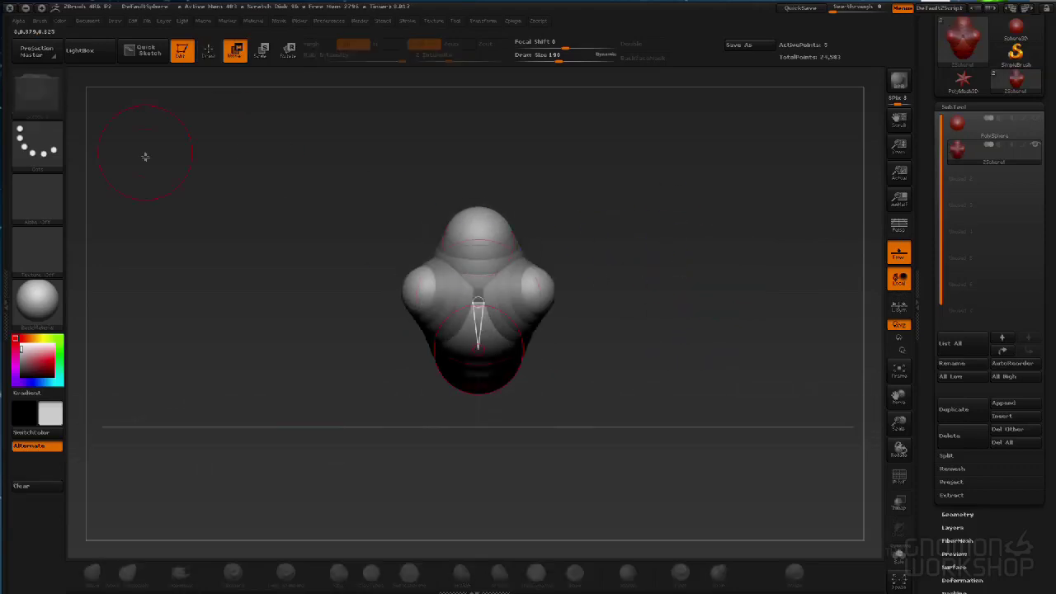
drag(416, 291, 404, 300)
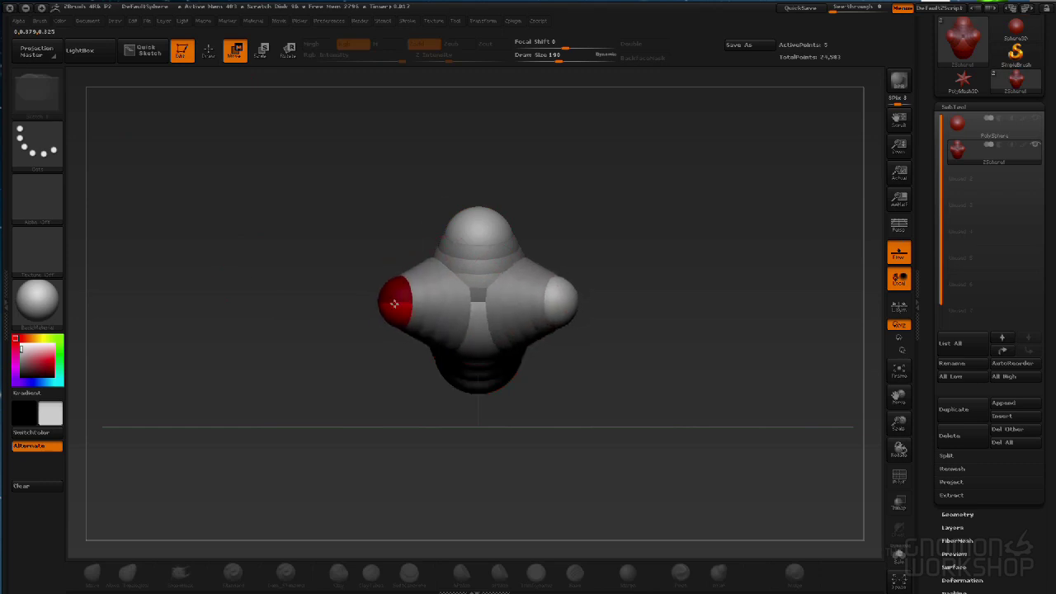
mouse_move(462, 429)
mouse_down()
mouse_move(441, 441)
mouse_move(335, 353)
mouse_move(558, 365)
mouse_move(531, 366)
mouse_move(646, 338)
mouse_move(533, 347)
mouse_up()
key(a)
key(a)
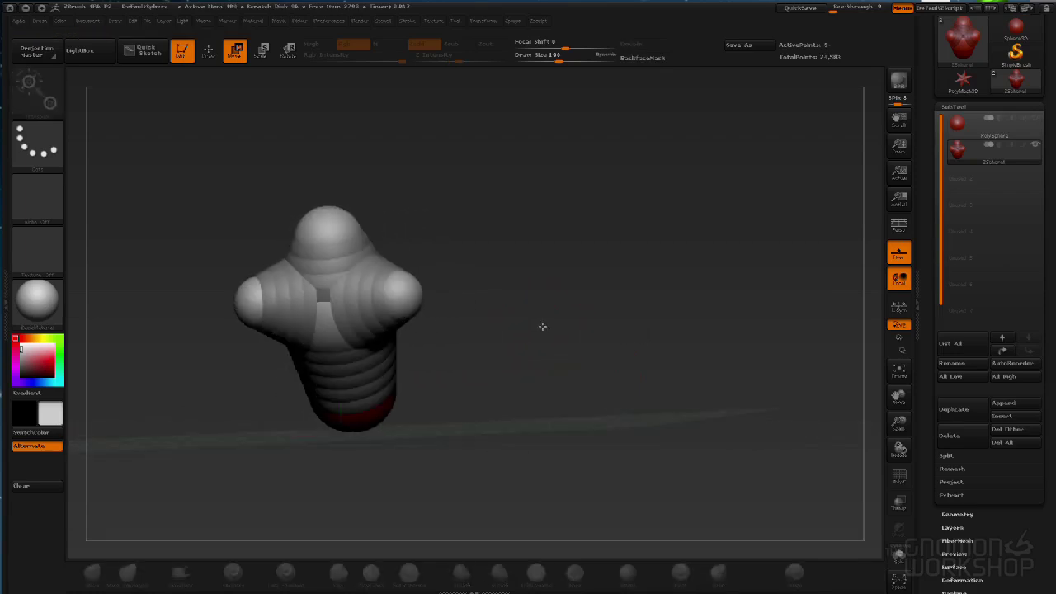
drag(240, 189, 498, 369)
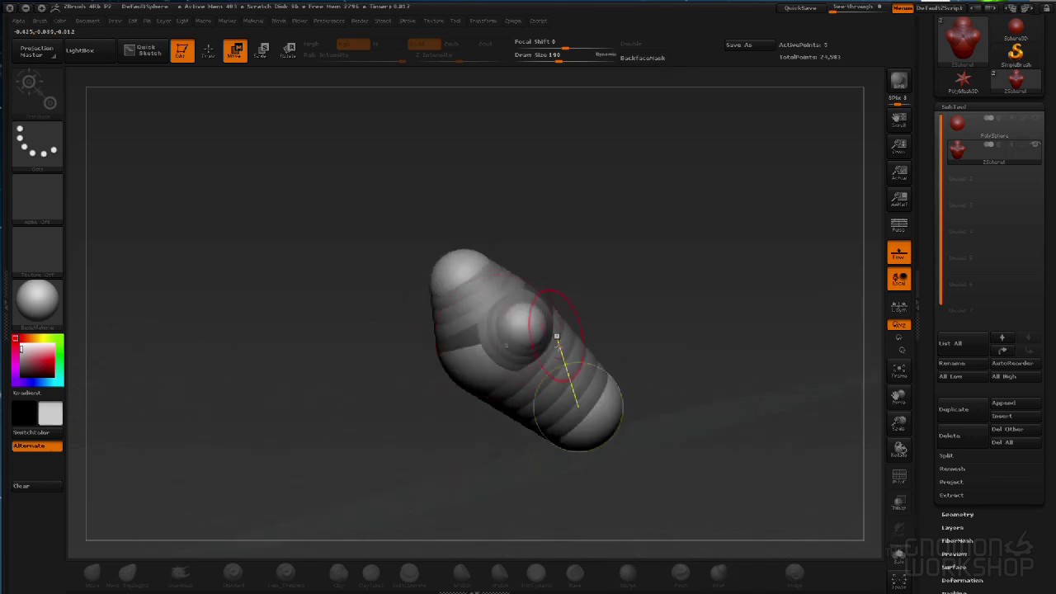
Insert a ZSphere in the lower torso link between the root and the bottom ZSphere
mouse_move(596, 305)
mouse_down()
mouse_move(653, 303)
mouse_move(688, 321)
mouse_move(724, 321)
mouse_up()
click(205, 52)
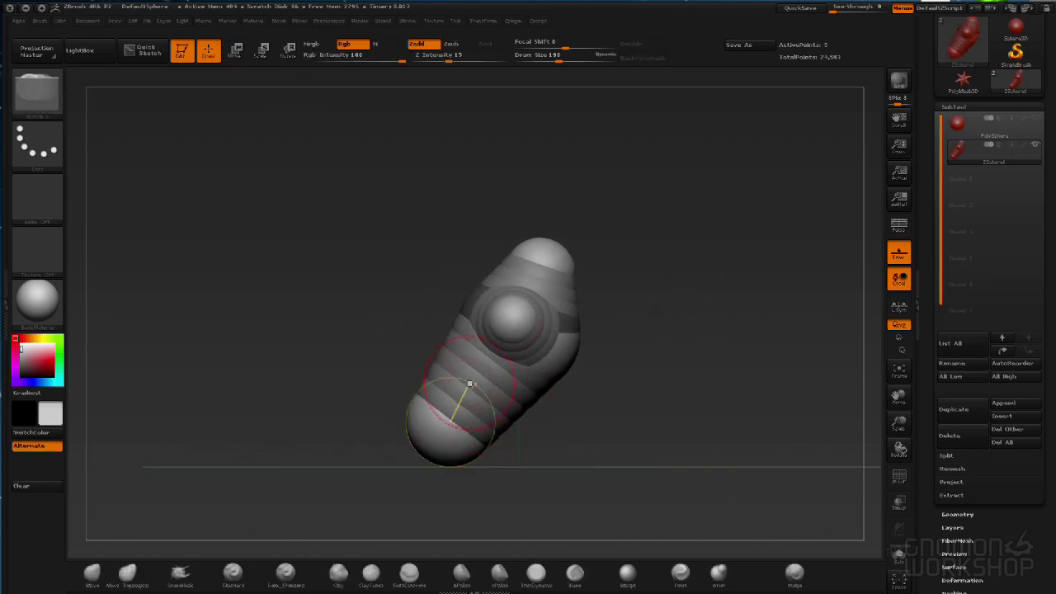
click(467, 386)
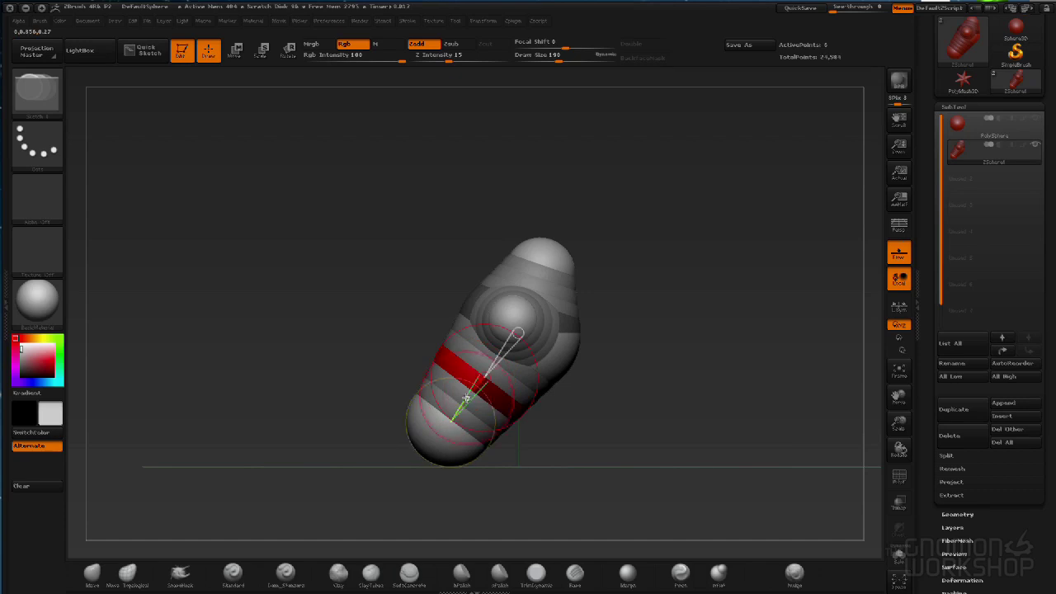
Move the bottom ZSphere and the inserted mid-torso ZSphere to bend the lower body downward
click(239, 55)
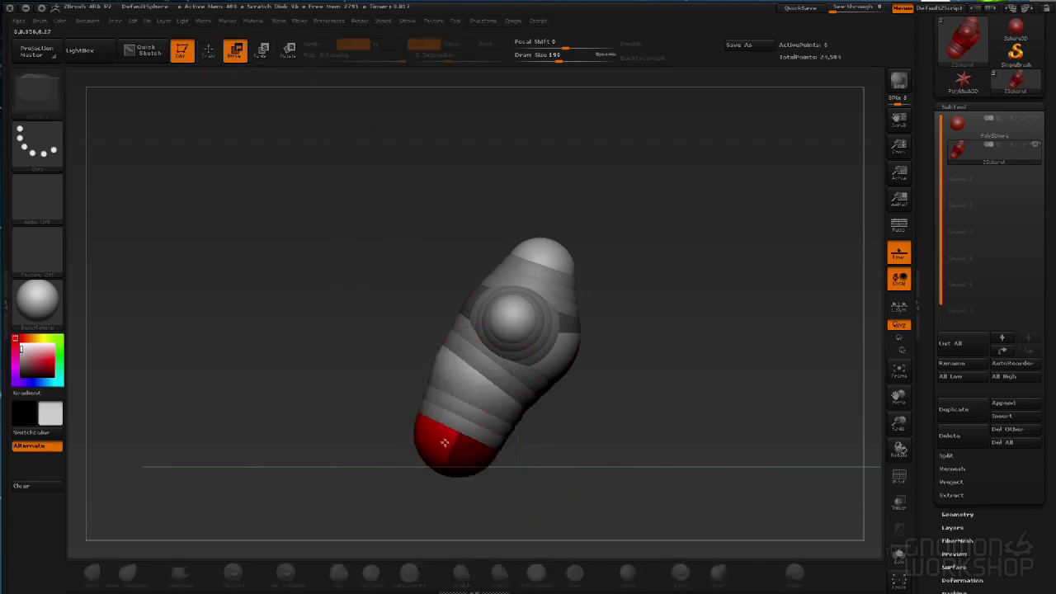
drag(452, 456, 435, 401)
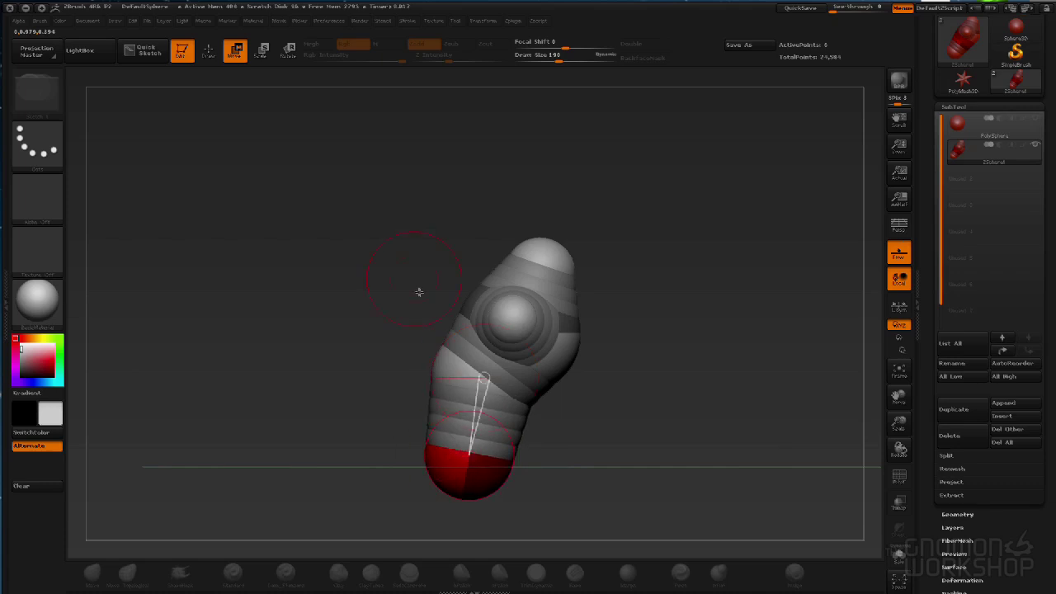
click(208, 51)
click(236, 51)
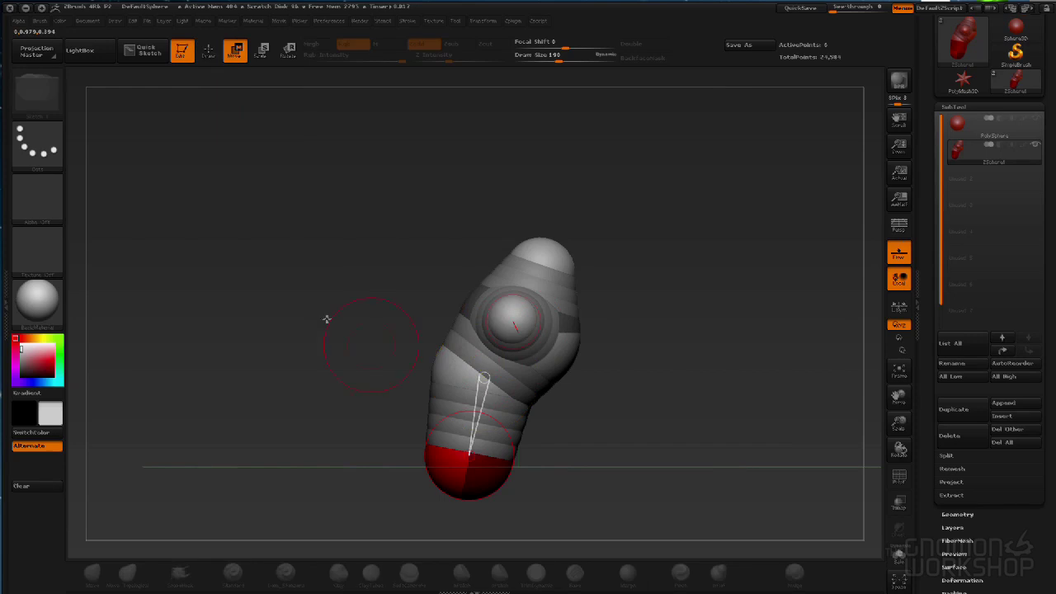
ctrl+click(460, 374)
mouse_move(461, 374)
mouse_down()
mouse_move(449, 369)
mouse_move(459, 381)
mouse_up()
Preview the torso's adaptive skin from the side and the front, and return to the ZSphere display
mouse_move(588, 415)
mouse_down()
mouse_move(438, 424)
mouse_move(127, 391)
mouse_move(176, 394)
mouse_move(189, 406)
mouse_up()
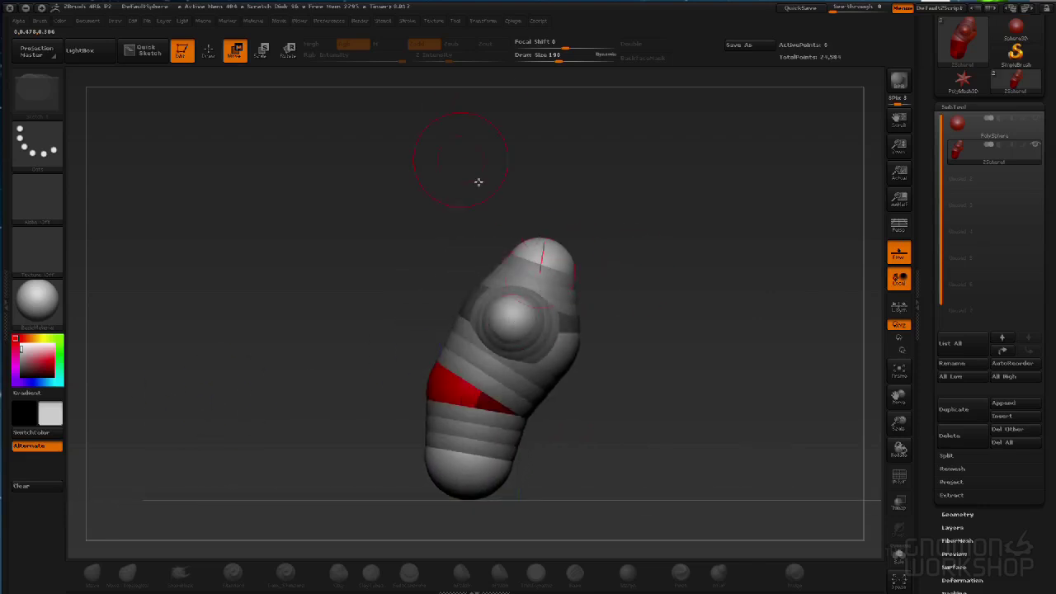
key(a)
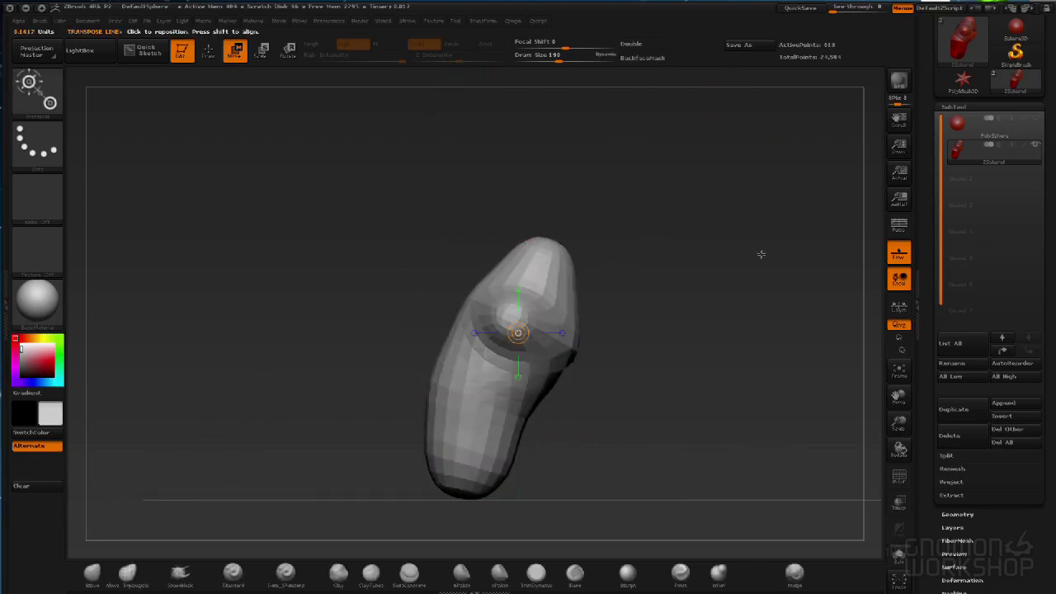
shift+drag(764, 256, 707, 253)
drag(627, 416, 767, 379)
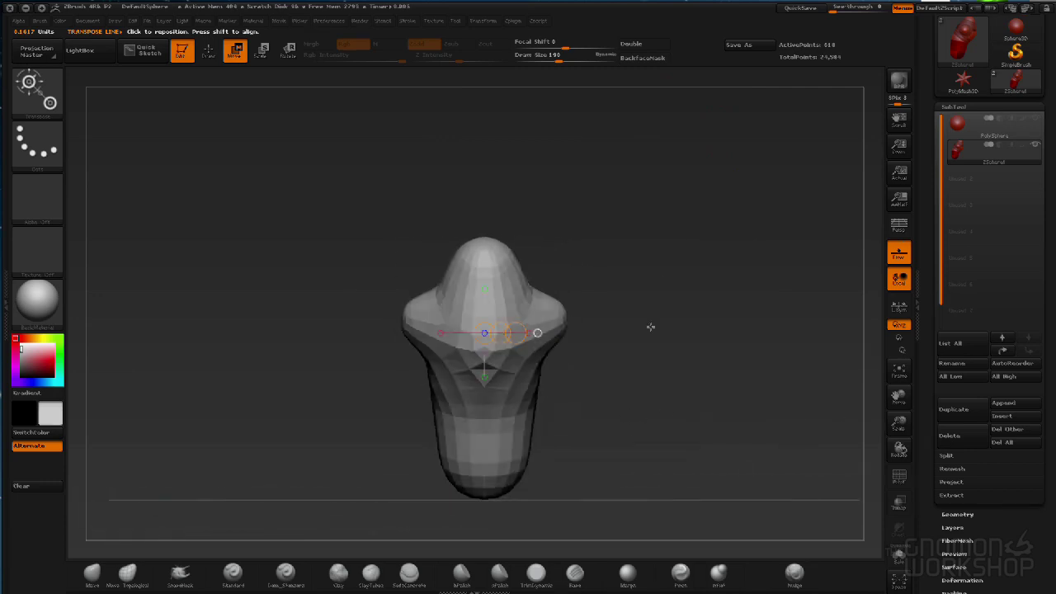
drag(643, 298, 685, 262)
key(a)
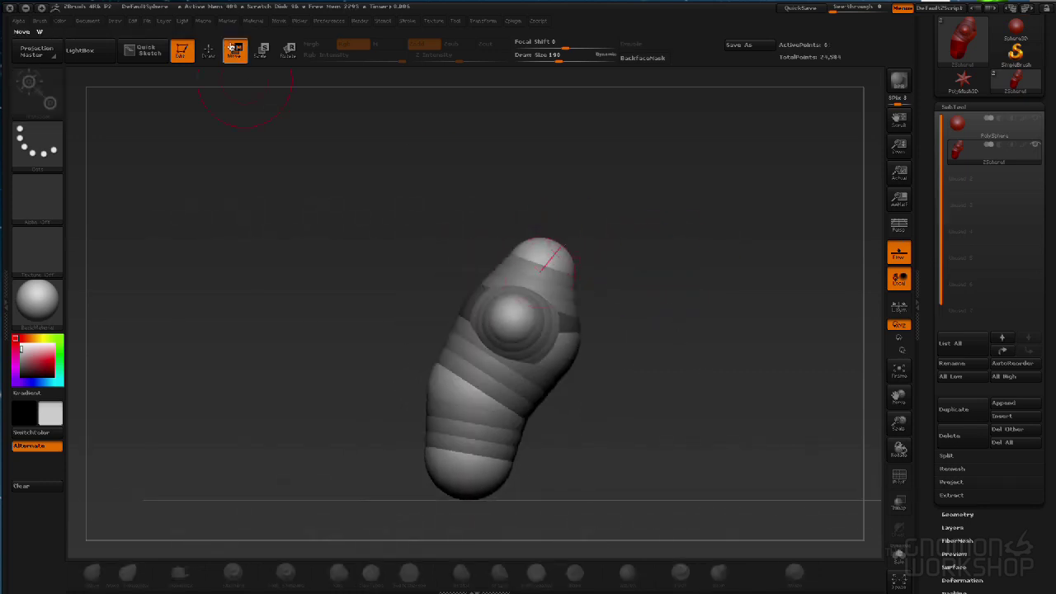
Reposition the topmost ZSphere and draw a larger ZSphere on top of it along the centre line
mouse_move(541, 247)
mouse_down()
mouse_move(602, 275)
mouse_move(577, 261)
mouse_up()
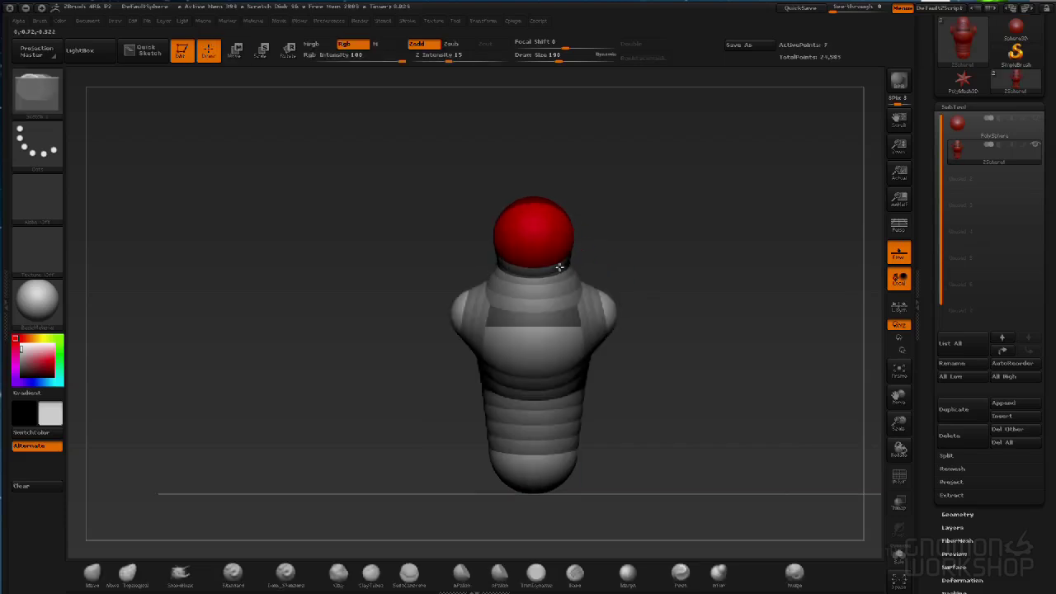
drag(560, 267, 689, 265)
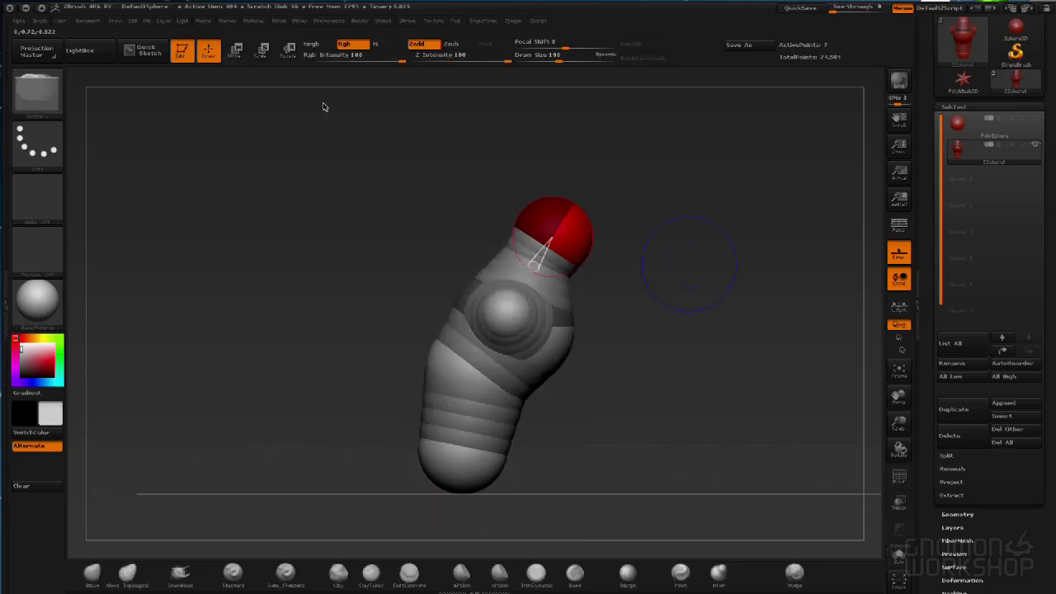
Move the neck ZSphere and the top end ZSphere in side view so the neck arches forward
key(w)
mouse_move(535, 265)
mouse_down()
mouse_move(529, 254)
mouse_move(550, 267)
mouse_move(508, 242)
mouse_up()
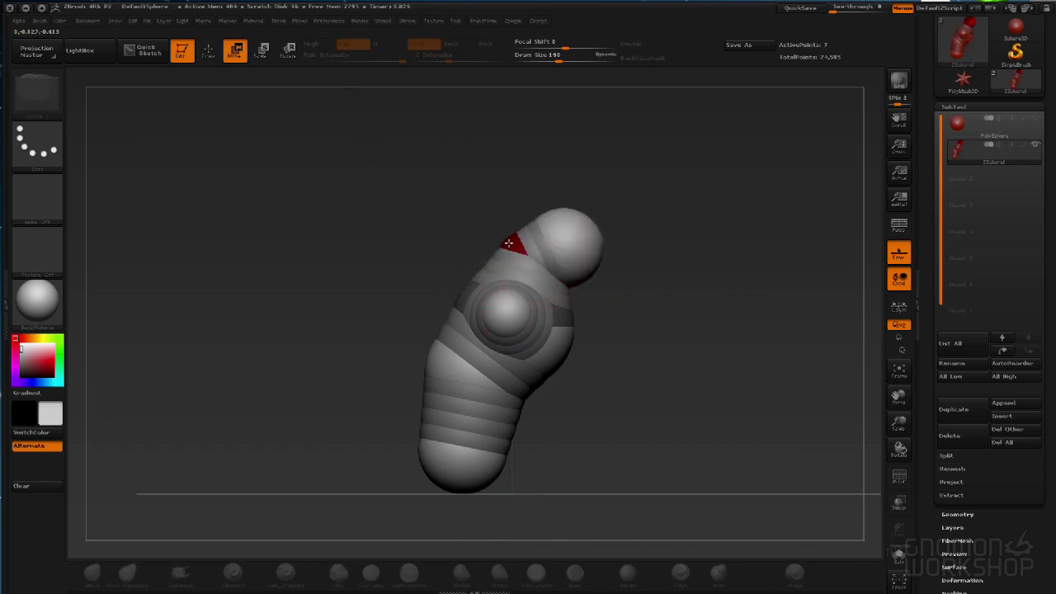
drag(574, 247, 580, 236)
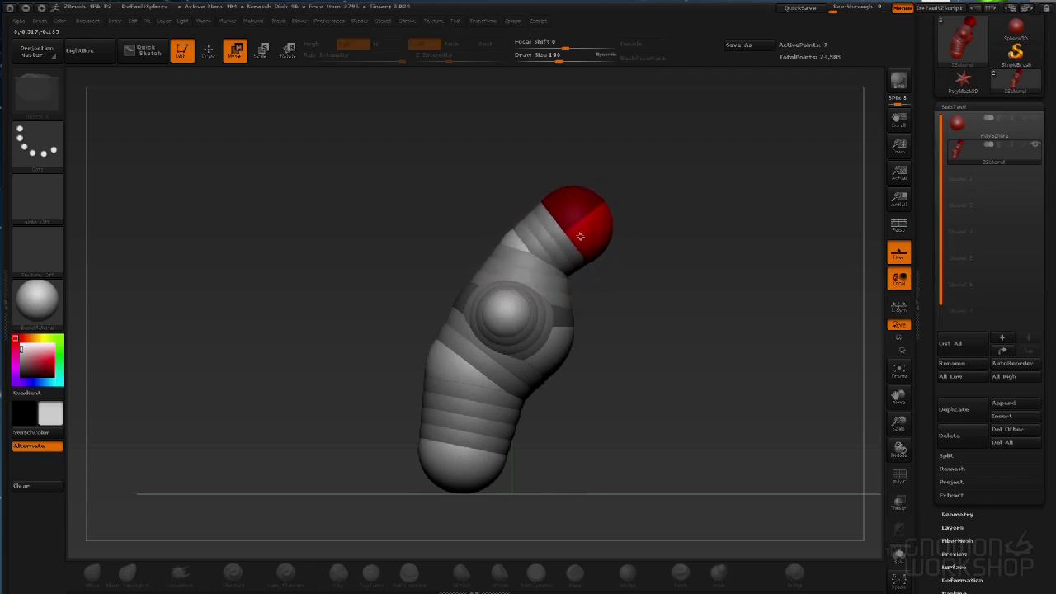
shift+drag(675, 347, 631, 351)
drag(634, 398, 783, 446)
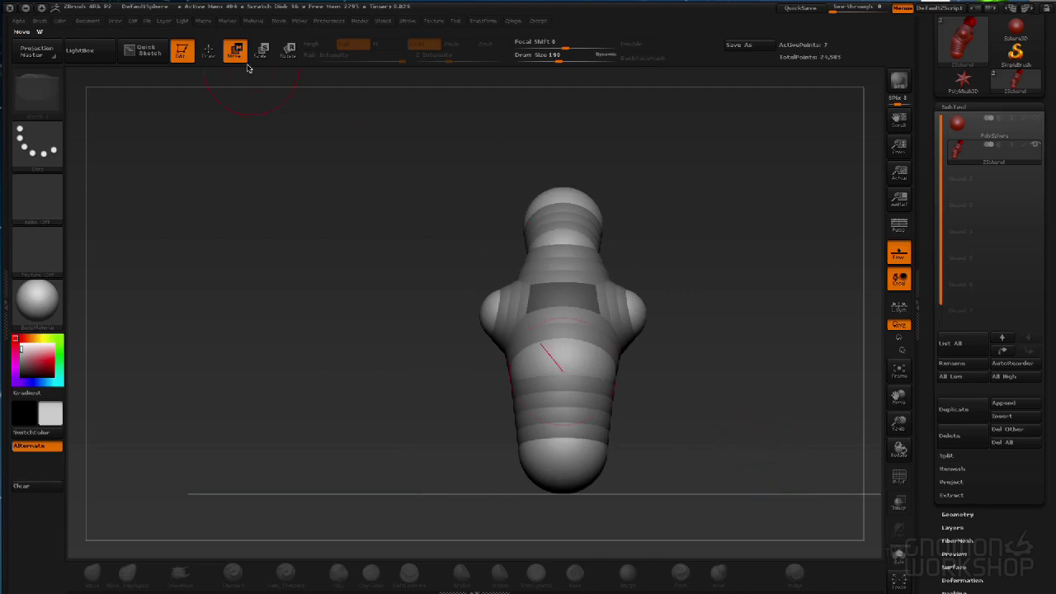
Draw a mirrored pair of hip ZSpheres on the sides of the bottom torso ZSphere
click(207, 51)
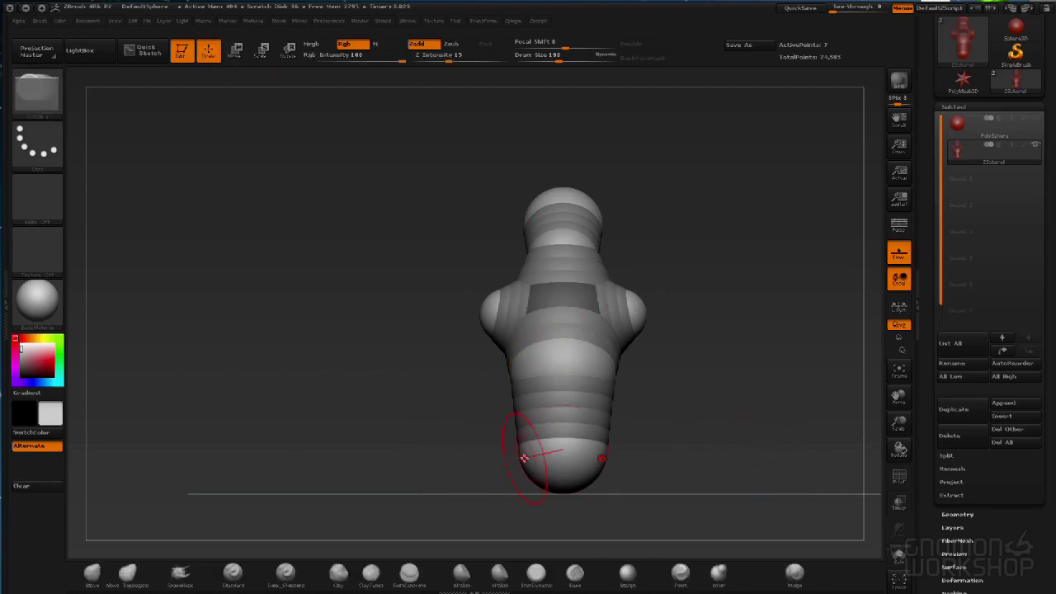
drag(523, 458, 536, 472)
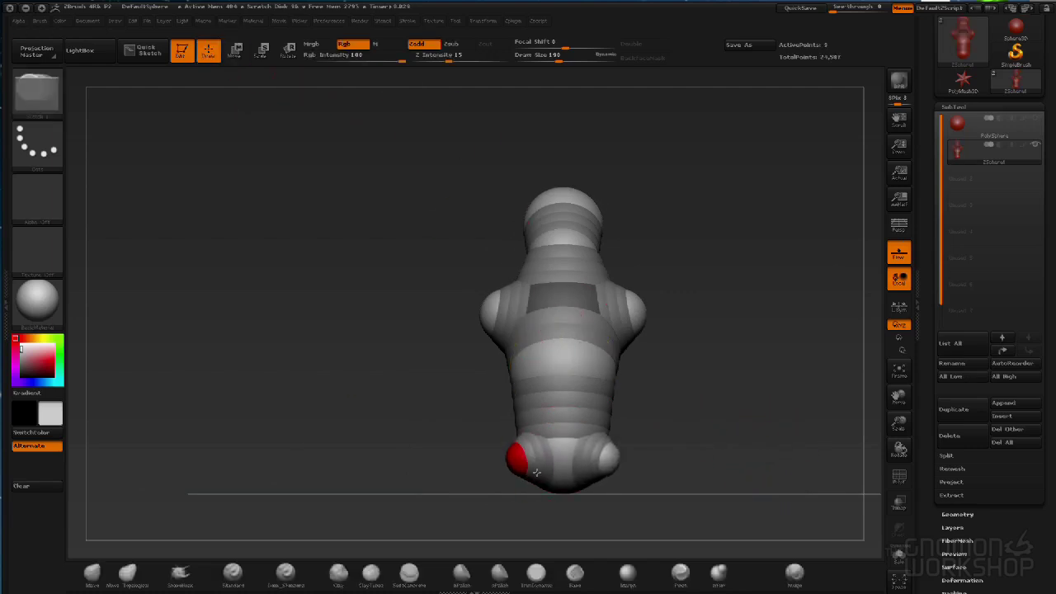
drag(318, 424, 453, 429)
Draw a child ZSphere on each shoulder in side view and move it backward to form the upper arms
drag(628, 437, 907, 375)
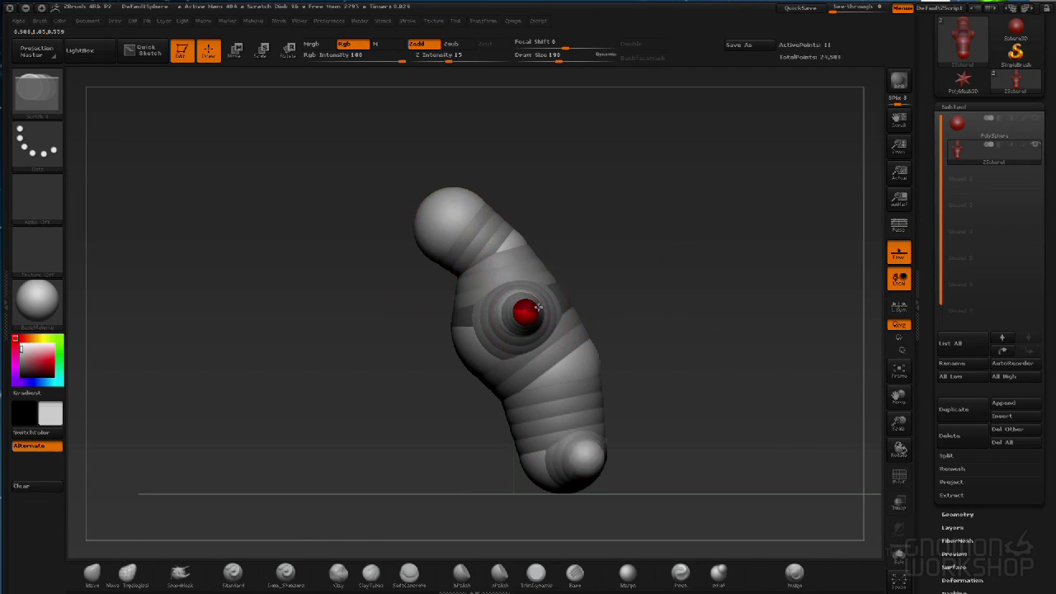
mouse_move(660, 329)
mouse_down()
mouse_move(748, 325)
mouse_move(652, 329)
mouse_up()
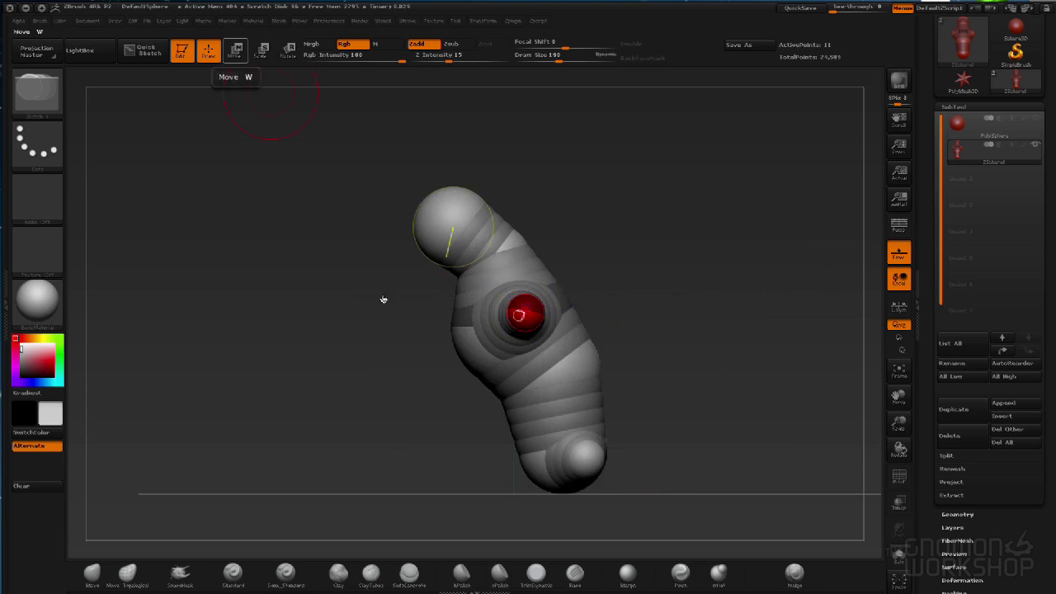
click(235, 50)
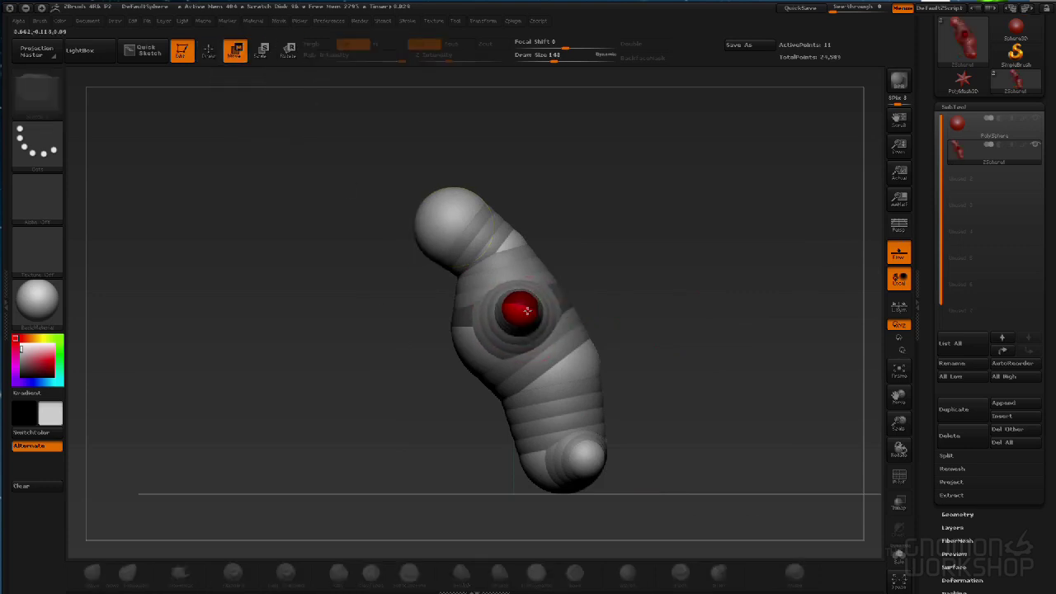
drag(519, 311, 631, 286)
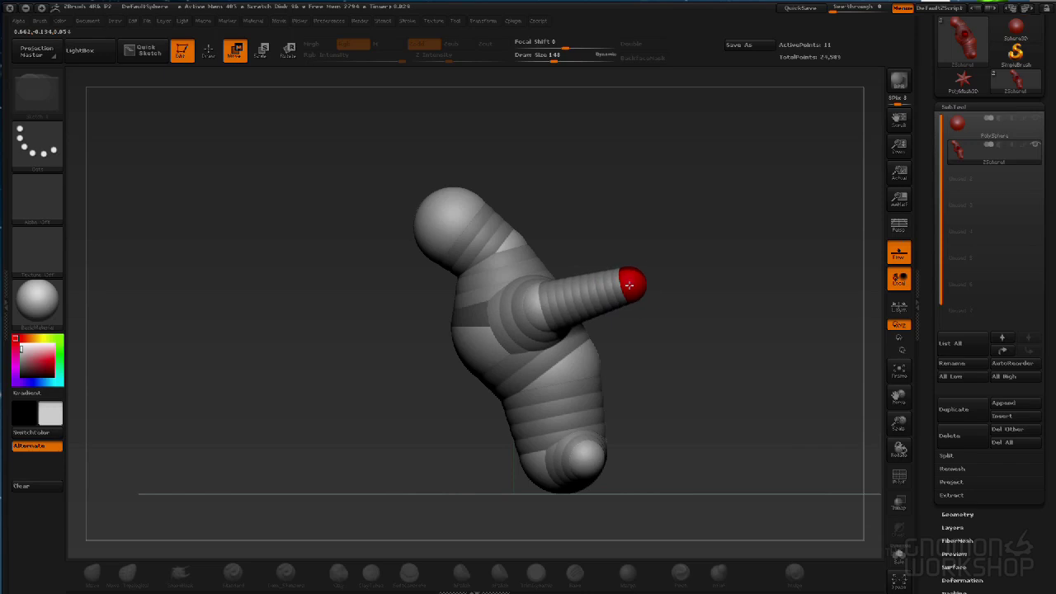
mouse_move(688, 377)
mouse_down()
mouse_move(754, 377)
mouse_move(693, 384)
mouse_move(702, 377)
mouse_up()
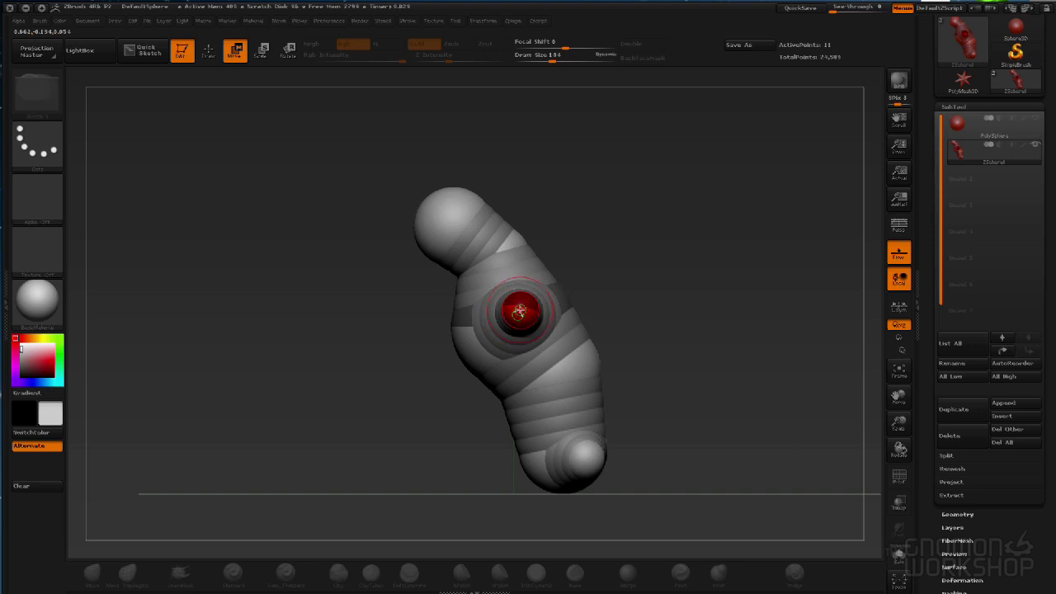
drag(518, 312, 613, 316)
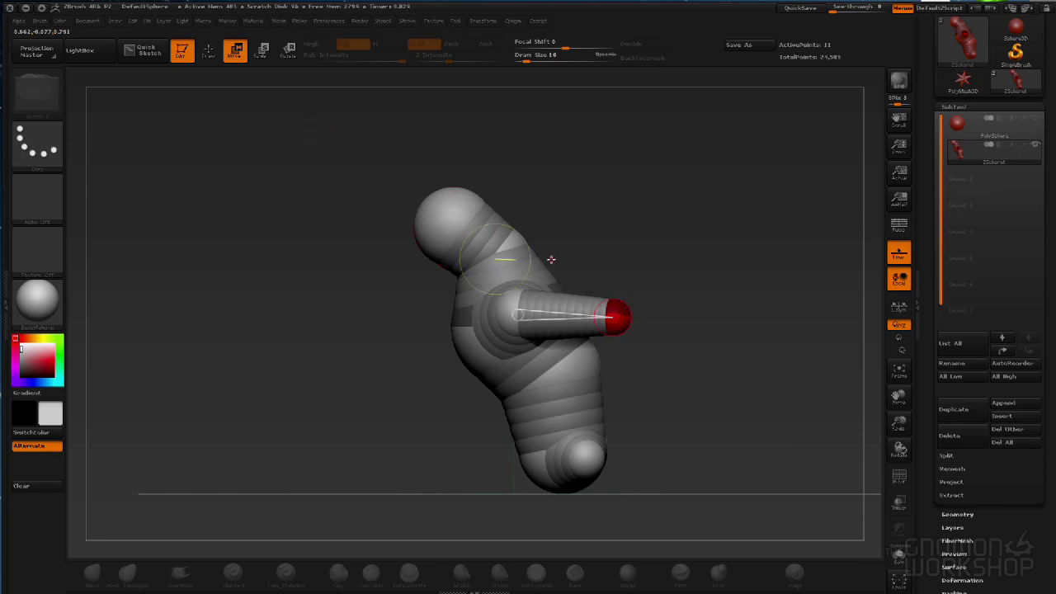
Draw a ZSphere on the end of each upper arm for the elbow joint
key(e)
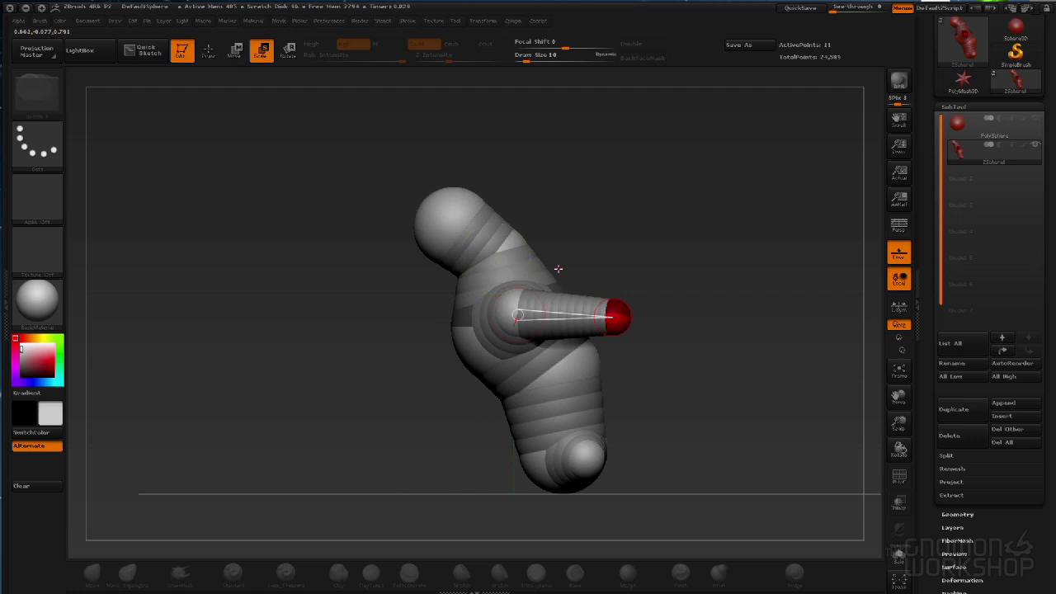
key(q)
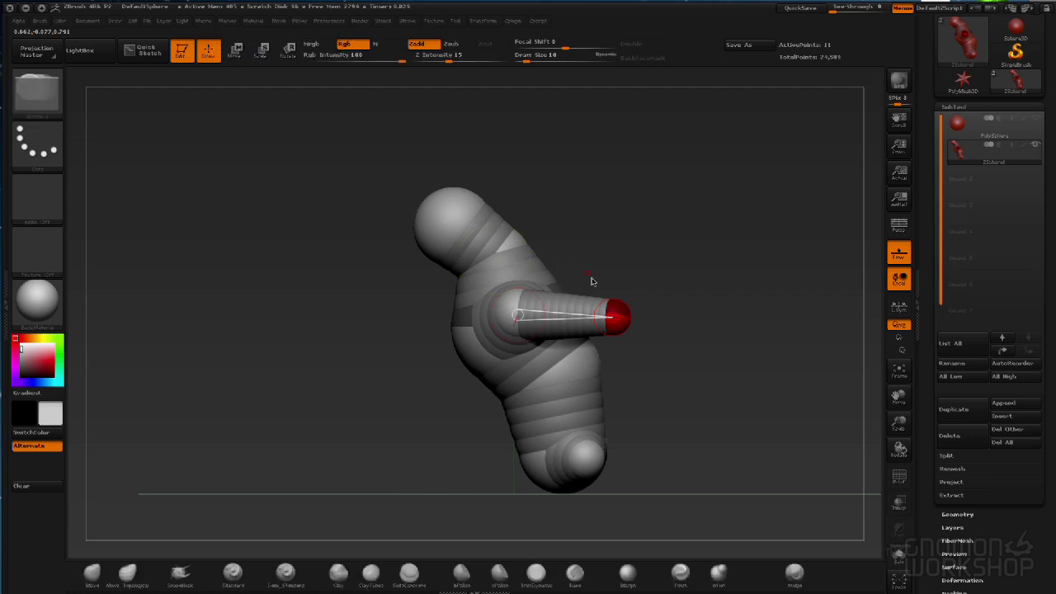
mouse_move(614, 318)
mouse_down()
mouse_move(585, 342)
mouse_move(598, 321)
mouse_move(589, 312)
mouse_move(617, 304)
mouse_up()
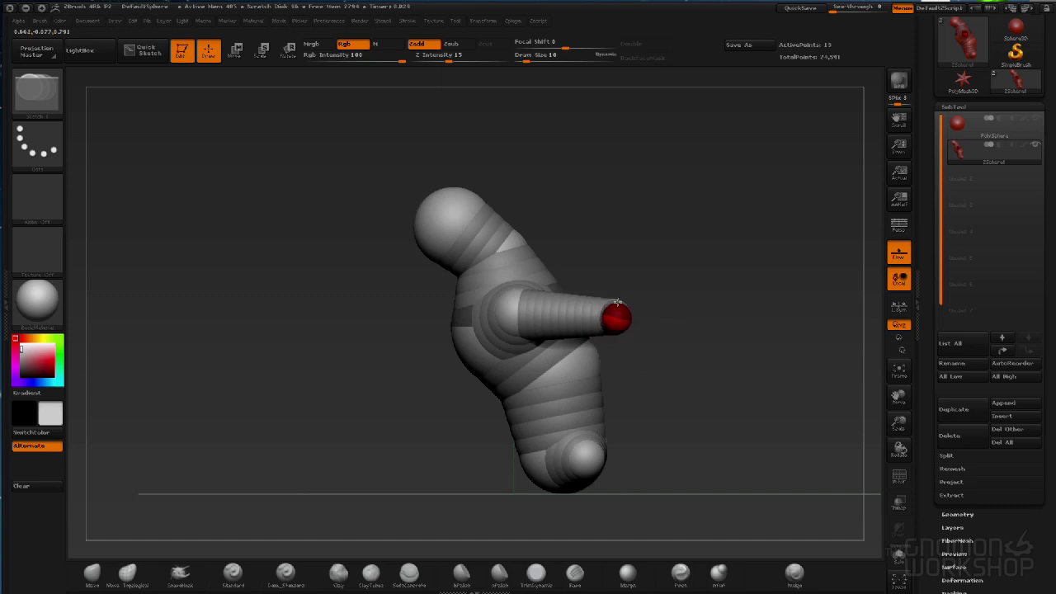
Draw a ZSphere on each hip and move it backward and upward to form the raised thighs
mouse_move(703, 333)
mouse_down()
mouse_move(750, 349)
mouse_move(872, 325)
mouse_move(738, 327)
mouse_move(643, 397)
mouse_up()
drag(581, 454, 601, 444)
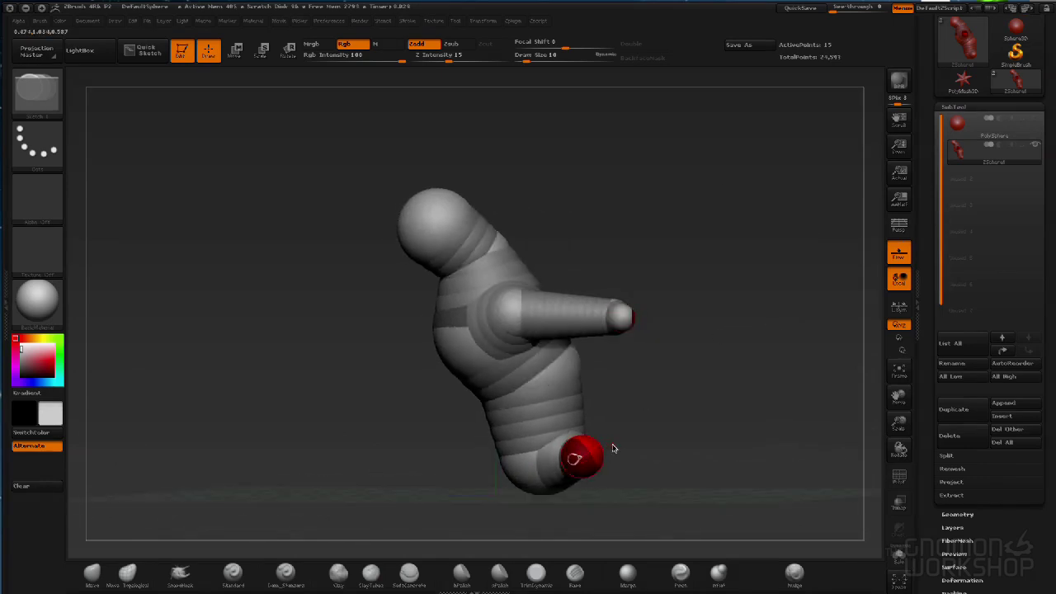
key(w)
drag(579, 458, 679, 412)
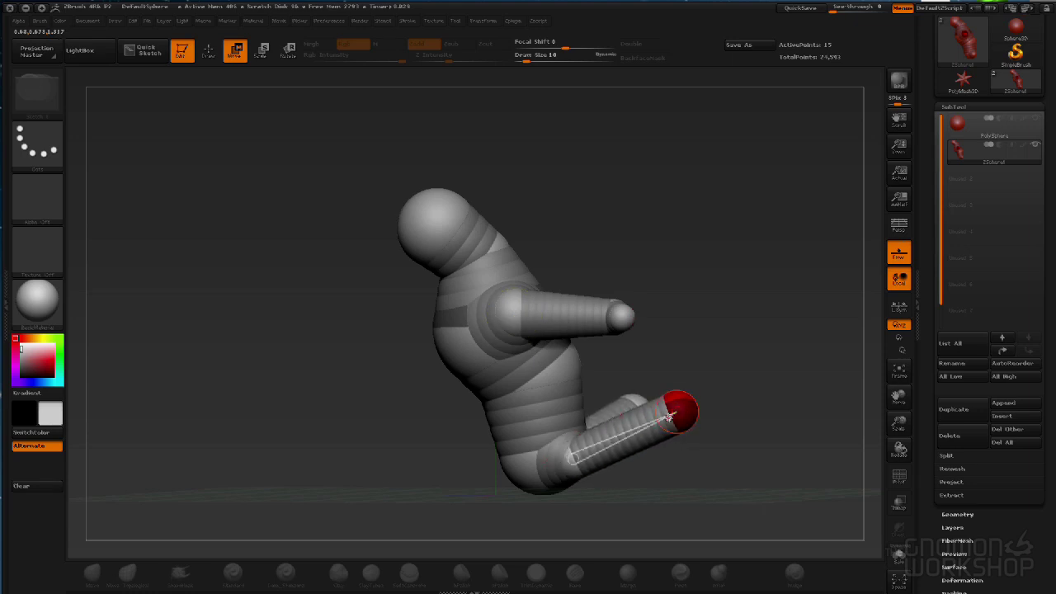
Scale the leg and shoulder ZSpheres so the thighs taper to narrower knees
key(e)
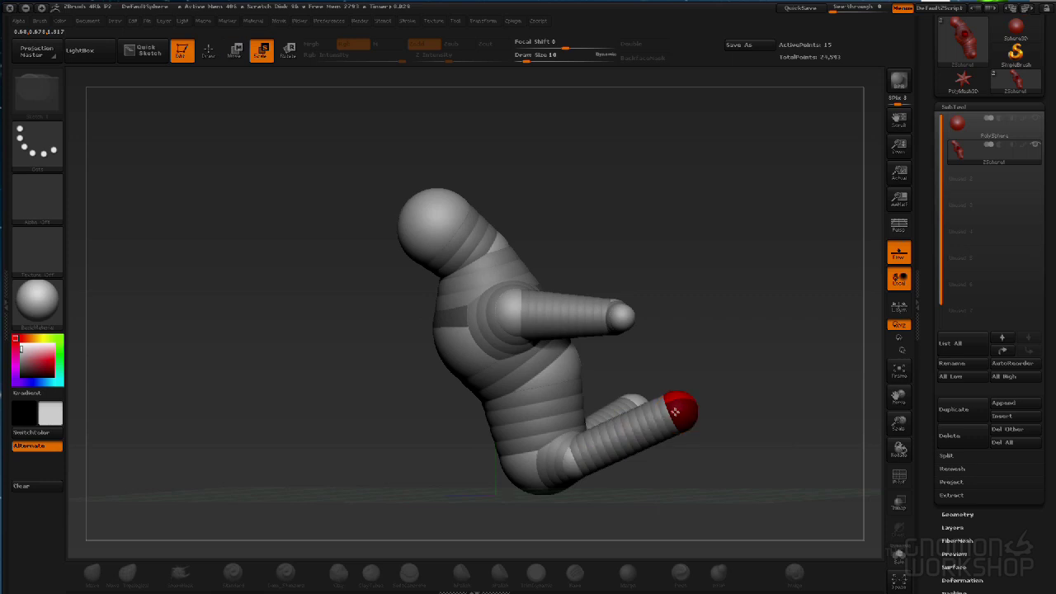
drag(660, 428, 610, 338)
click(498, 326)
shift+drag(572, 441, 626, 356)
drag(665, 411, 845, 412)
Preview the adaptive skin of the torso and limbs, and return to the ZSphere display
key(a)
drag(720, 347, 812, 365)
key(a)
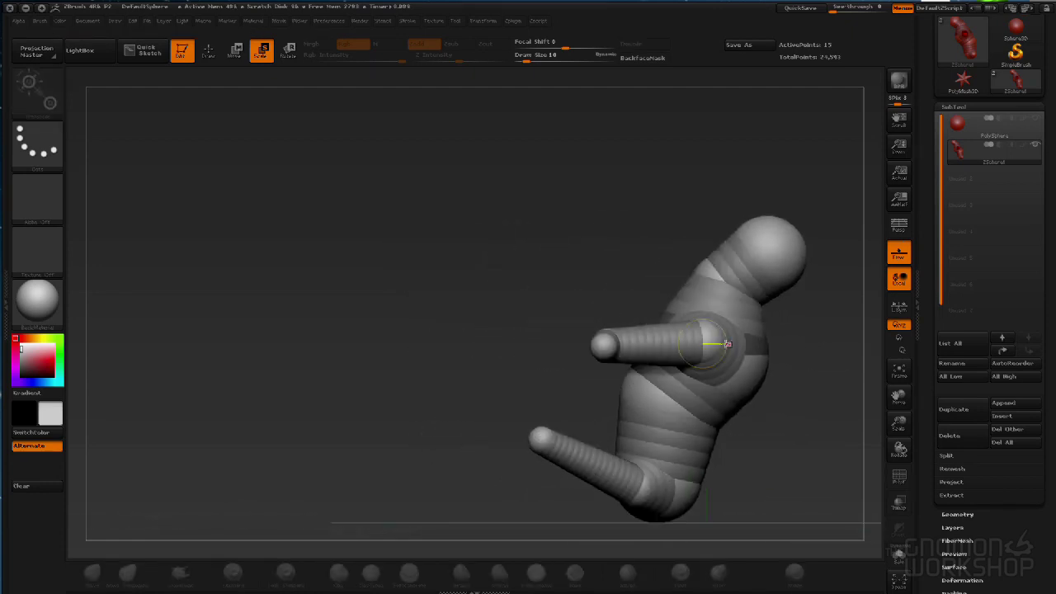
Move the head ZSphere forward and reposition the neck ZSphere in side view
key(w)
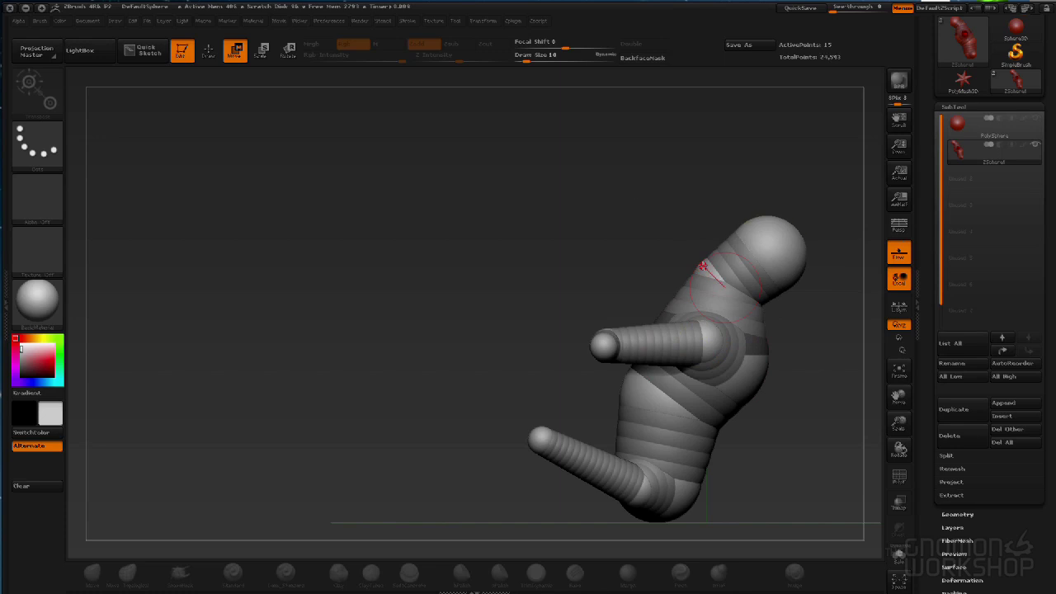
drag(771, 244, 792, 249)
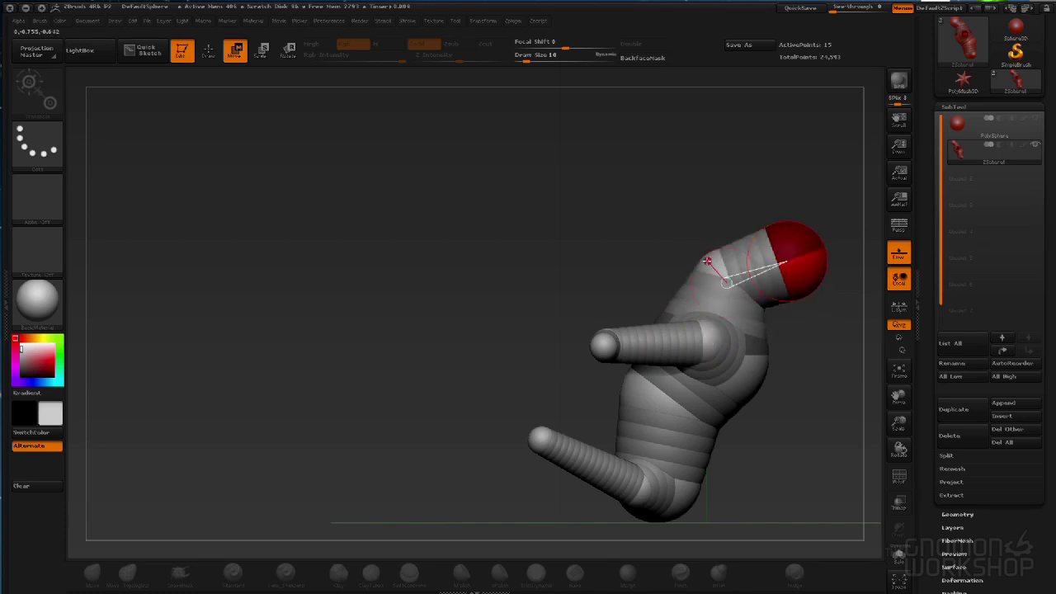
alt+drag(804, 431, 363, 376)
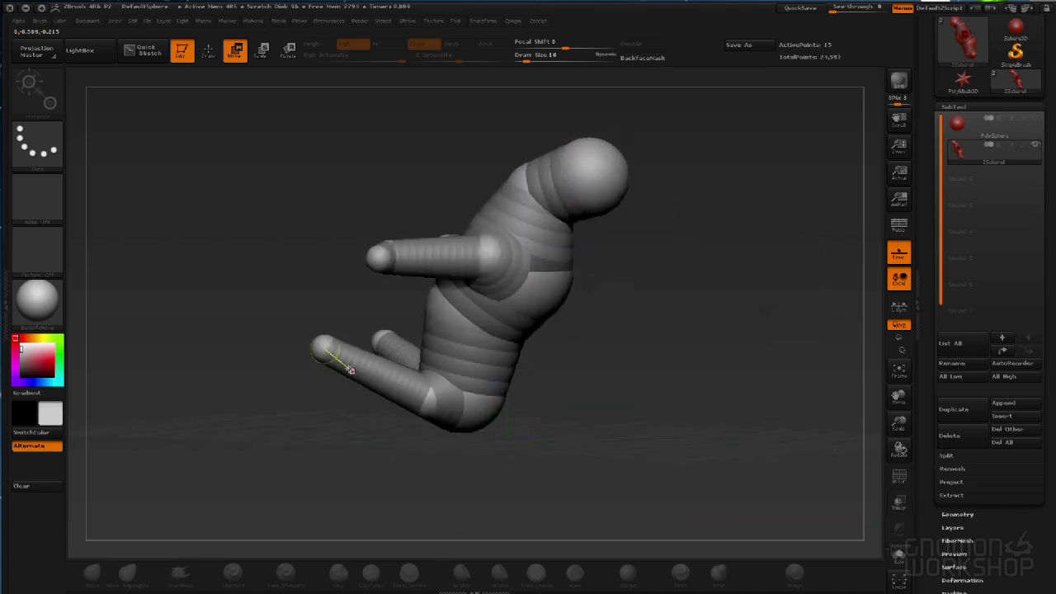
Draw a ZSphere on each knee and move it down and slightly inward to form long, nearly vertical lower legs
key(q)
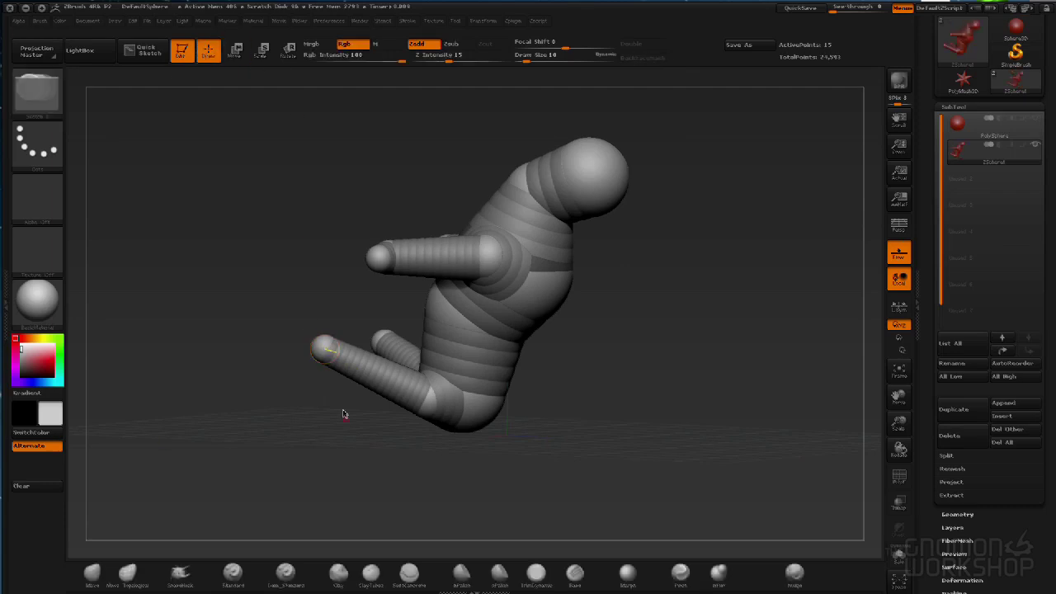
click(318, 350)
mouse_move(432, 438)
mouse_down()
mouse_move(455, 441)
mouse_move(435, 438)
mouse_up()
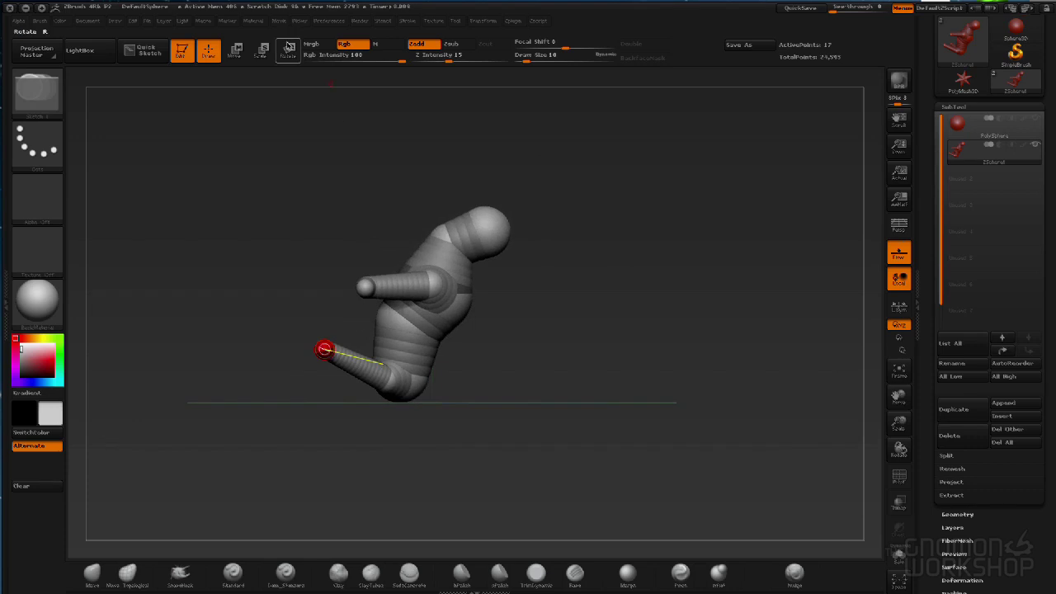
click(235, 50)
drag(324, 349, 367, 503)
shift+drag(485, 495, 438, 504)
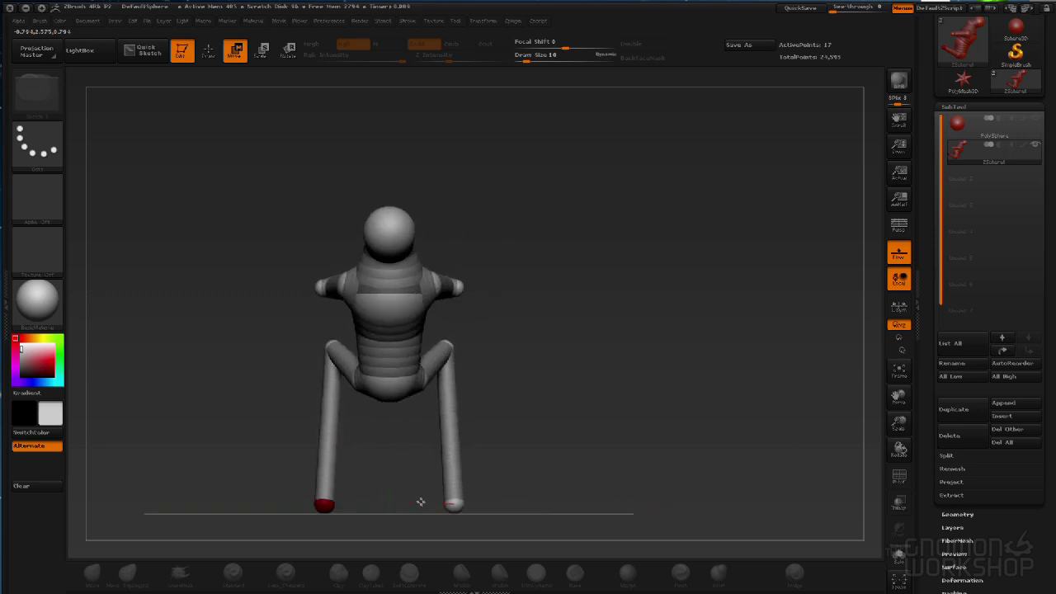
mouse_move(333, 507)
mouse_down()
mouse_move(350, 508)
mouse_move(339, 504)
mouse_up()
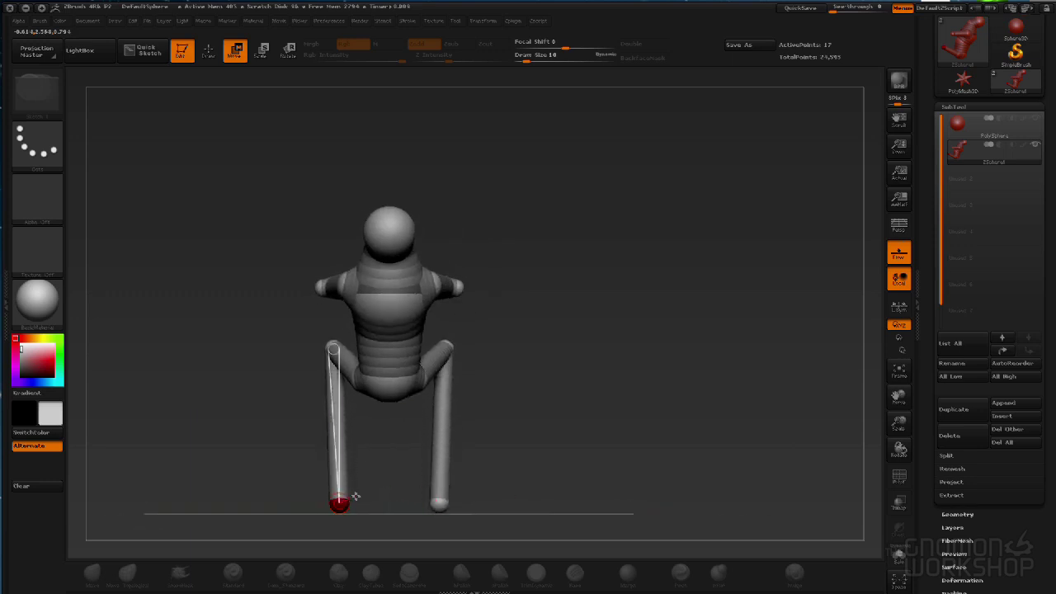
Insert a ZSphere low in each lower leg and move the leg's end ZSphere down and outward to add a second segment
key(q)
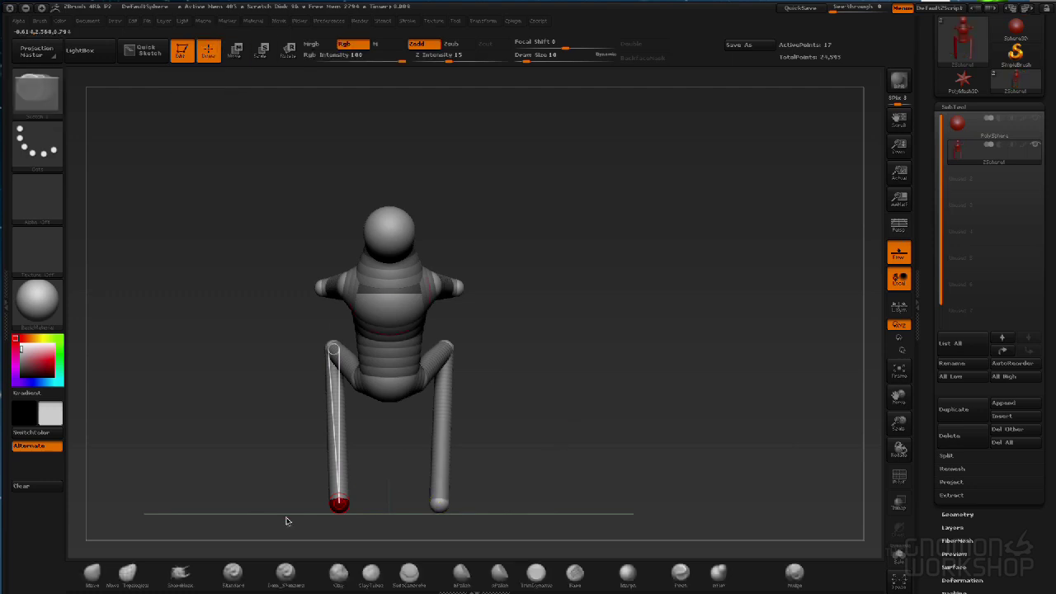
click(338, 459)
drag(552, 476, 643, 474)
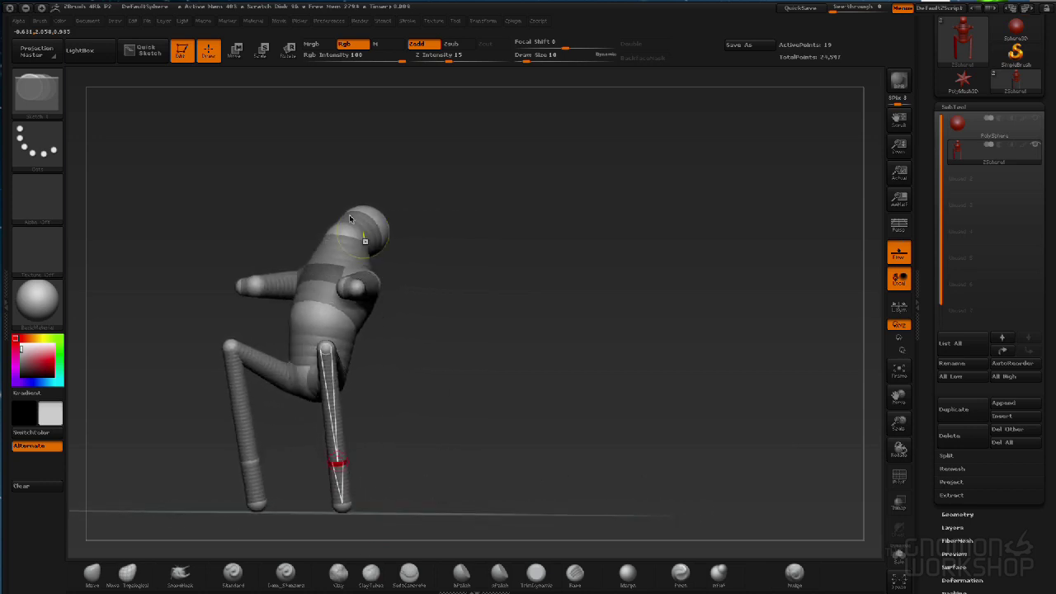
click(235, 49)
mouse_move(396, 253)
alt+mouse_down()
mouse_move(488, 437)
mouse_move(472, 368)
mouse_move(476, 451)
alt+mouse_up()
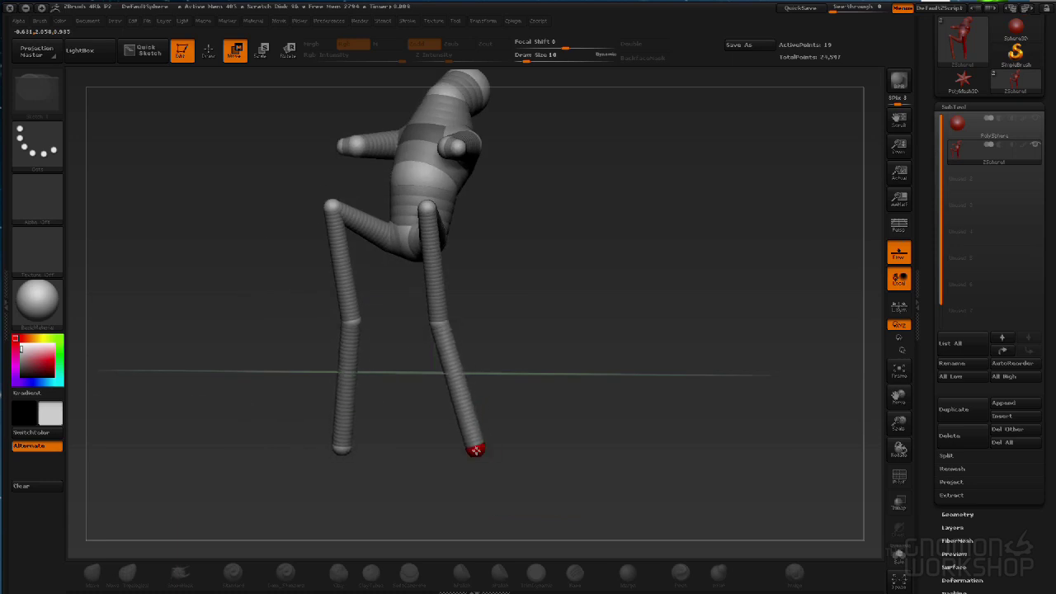
shift+drag(561, 429, 529, 431)
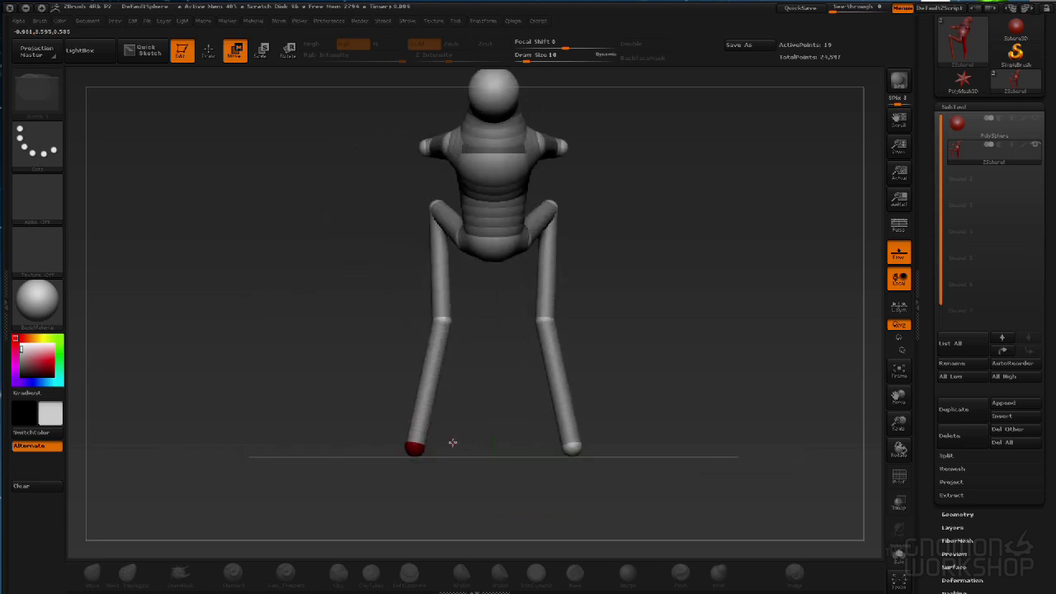
Insert an ankle ZSphere just above each leg's end and move the end ZSphere down to add a foot segment
key(q)
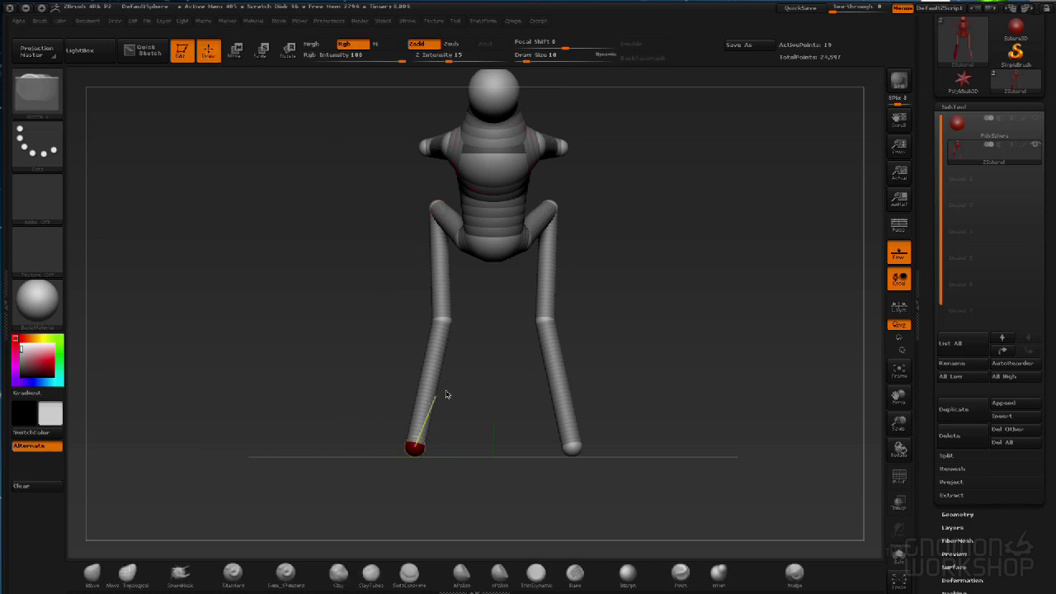
click(419, 425)
key(w)
drag(415, 446, 426, 492)
Draw a ZSphere on the back of the pelvis along the centre line as the base of the tail
drag(552, 472, 739, 460)
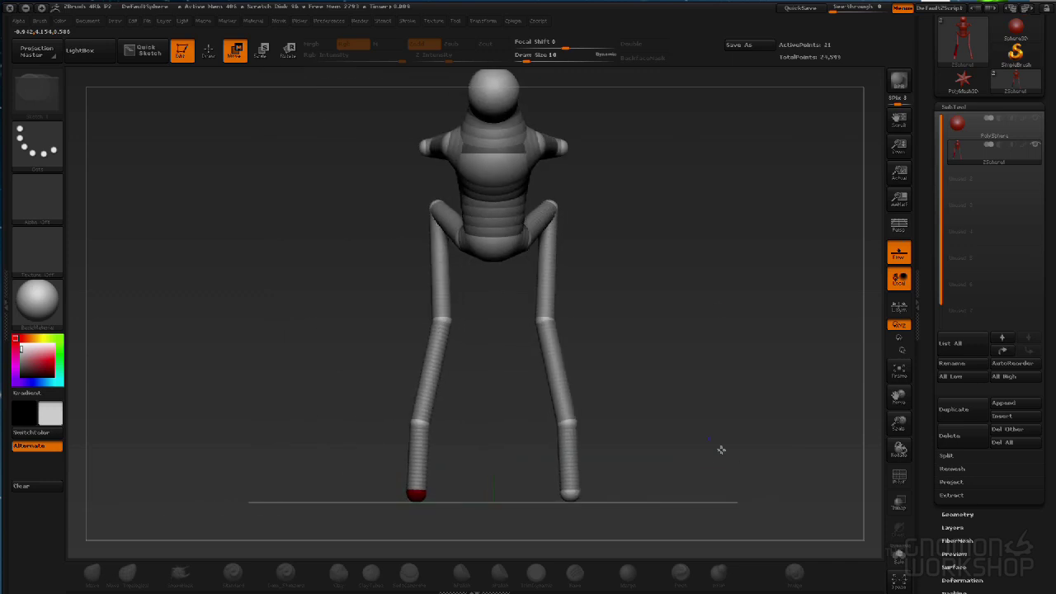
drag(759, 289, 553, 316)
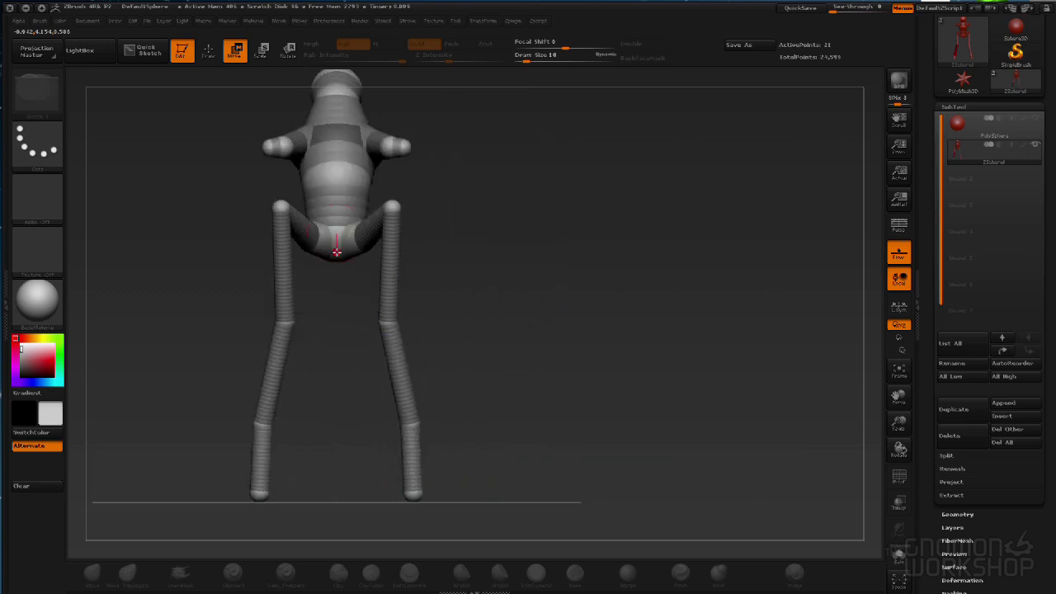
click(208, 51)
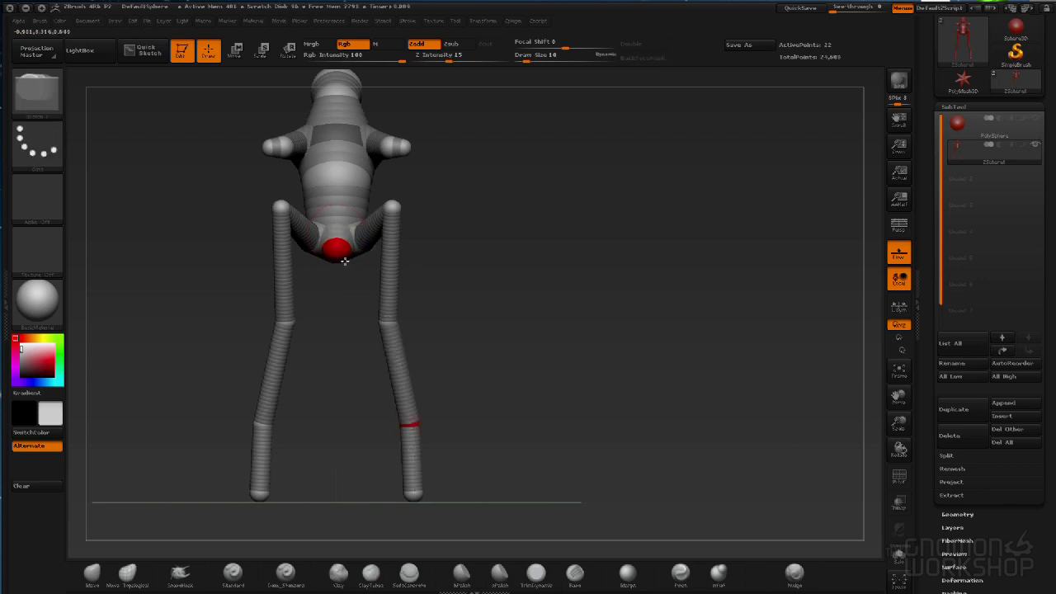
drag(630, 316, 418, 302)
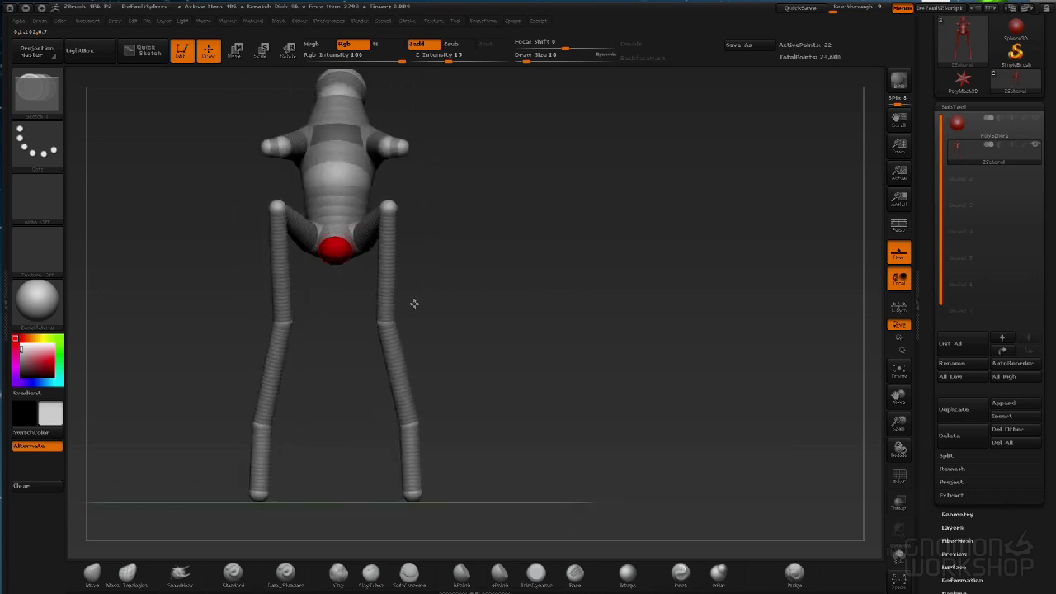
Preview the adaptive skin with the full legs and tail base, and return to the ZSphere display in side view
key(a)
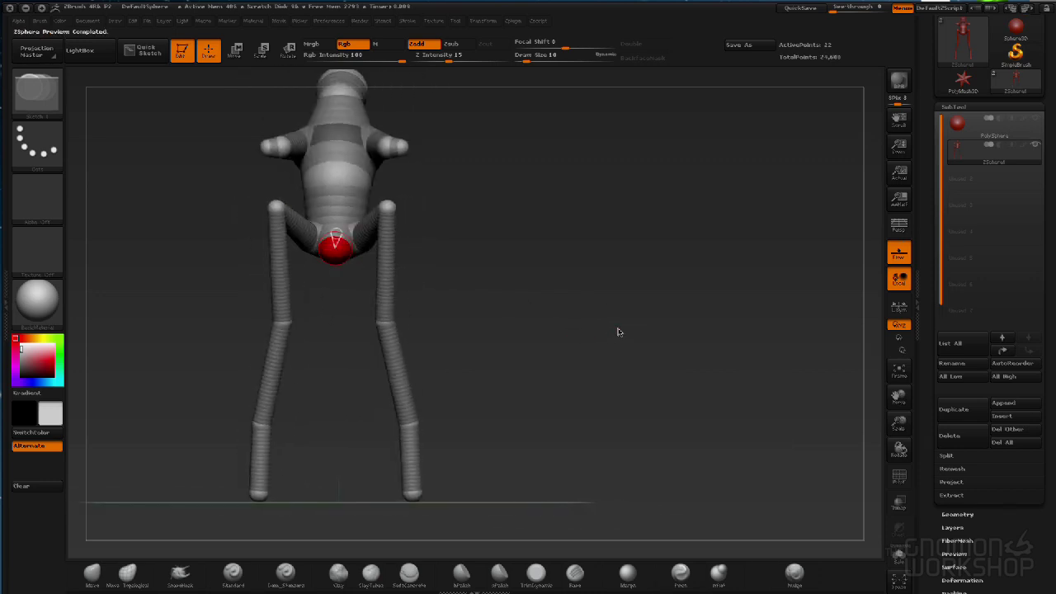
drag(587, 363, 274, 308)
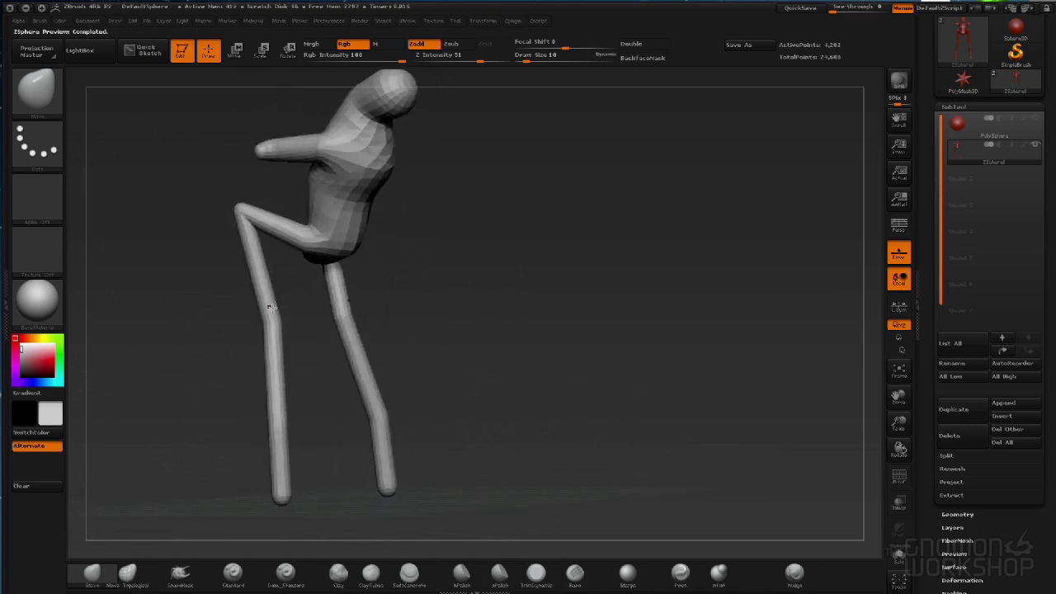
key(a)
drag(474, 321, 556, 309)
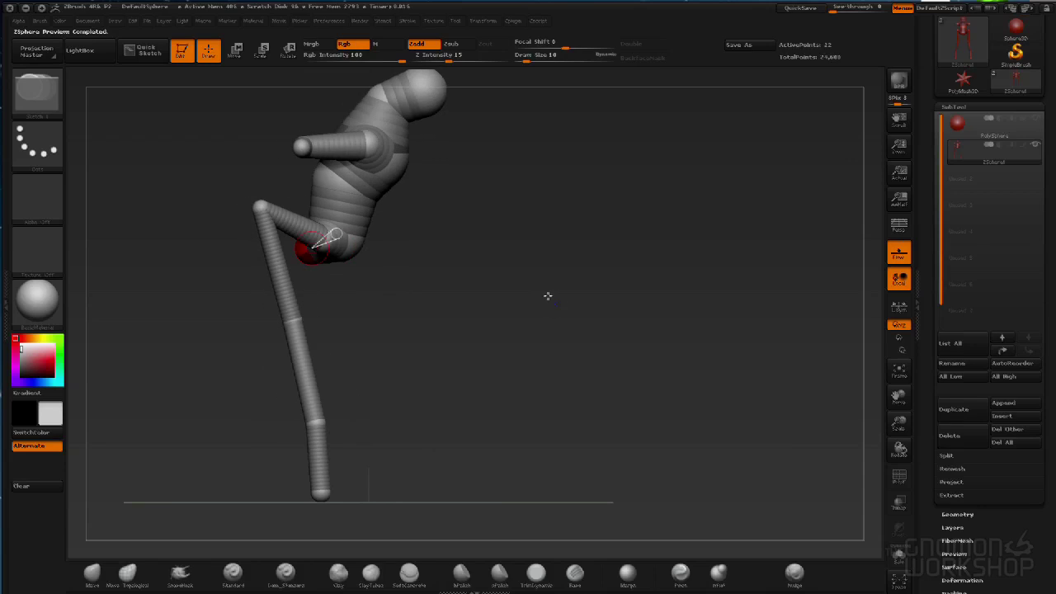
Bring the Sketches.jpg reference window over the canvas to compare the creature's limbs and tail
drag(936, 578, 909, 41)
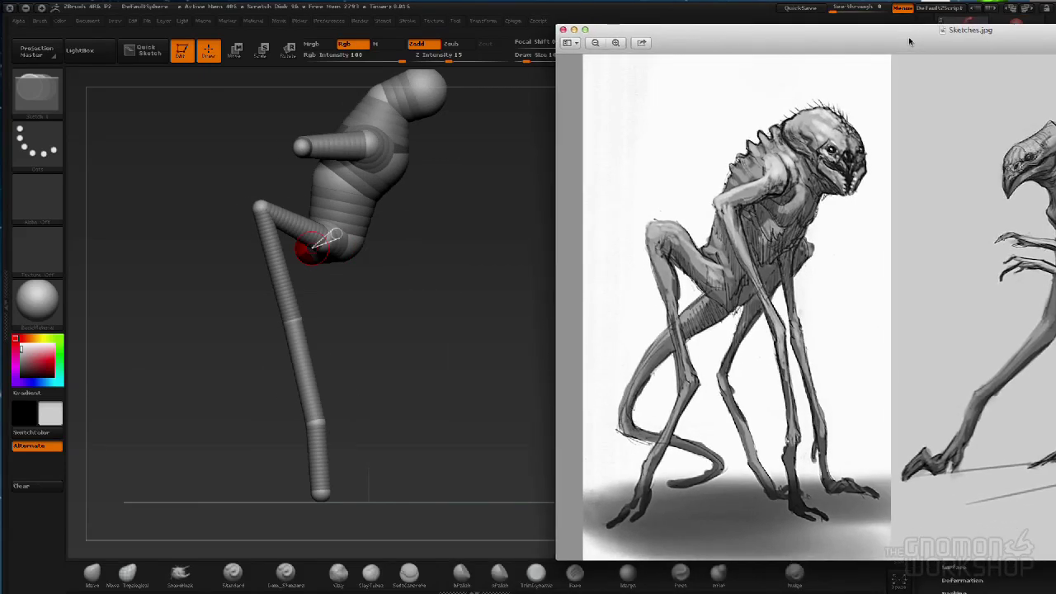
Check the Sketches.jpg reference for the arm pose and bring the modelling canvas back in front
drag(908, 41, 911, 41)
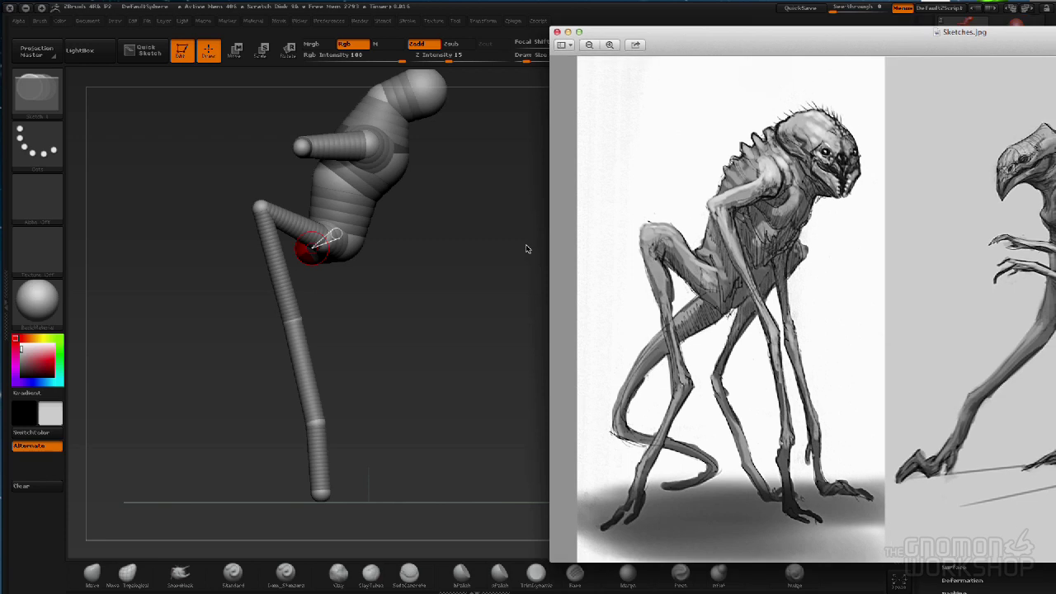
click(433, 272)
drag(484, 265, 557, 257)
key(super+Tab)
key(super+Tab)
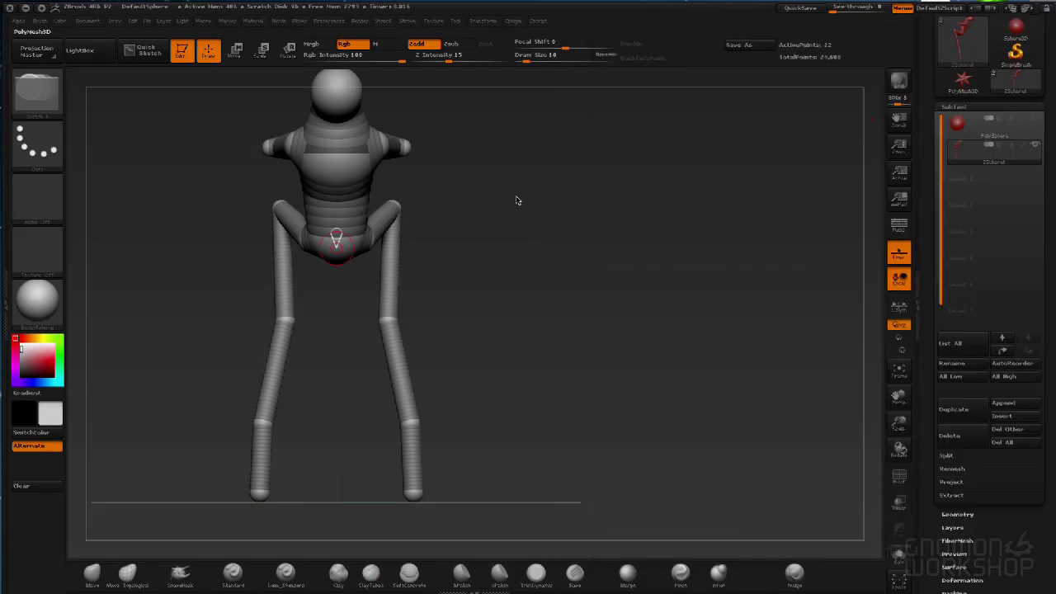
Extend each arm from its elbow with a segment reaching down and forward, and insert a ZSphere near its lower end
drag(548, 199, 523, 217)
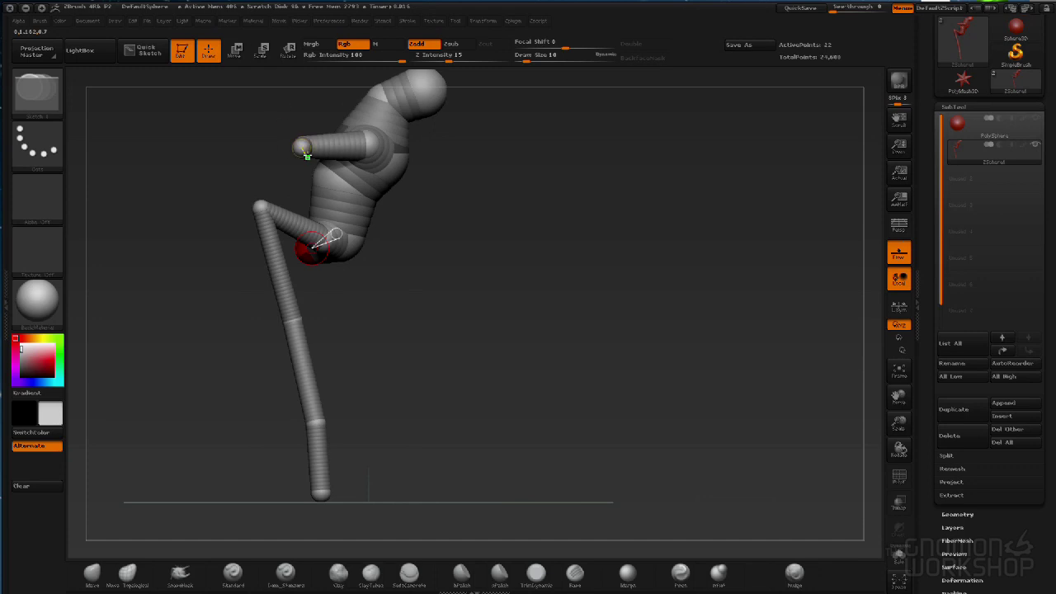
drag(492, 292, 488, 268)
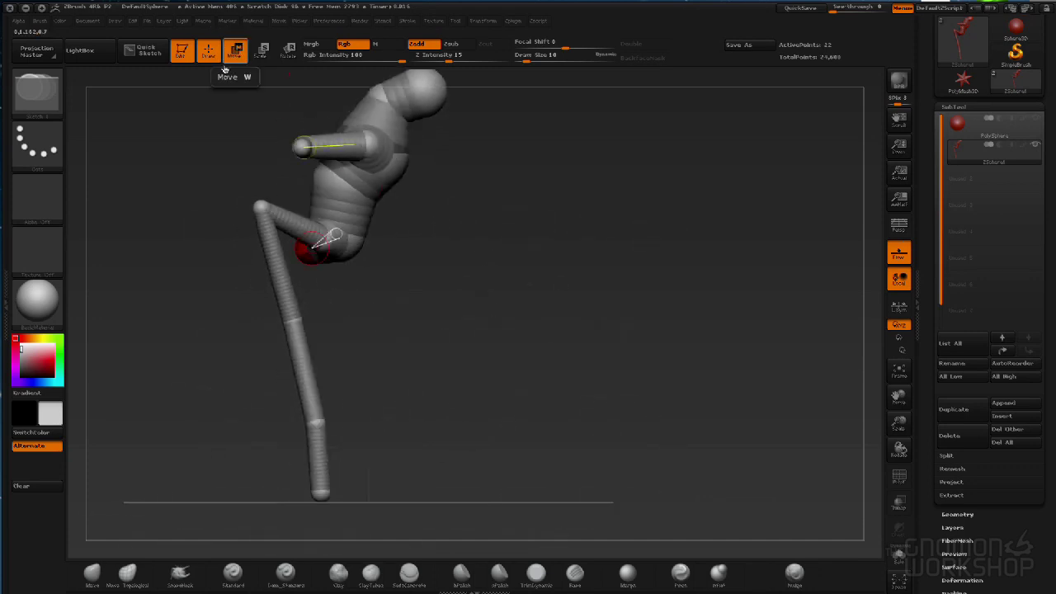
click(237, 52)
drag(304, 147, 413, 324)
key(q)
click(393, 287)
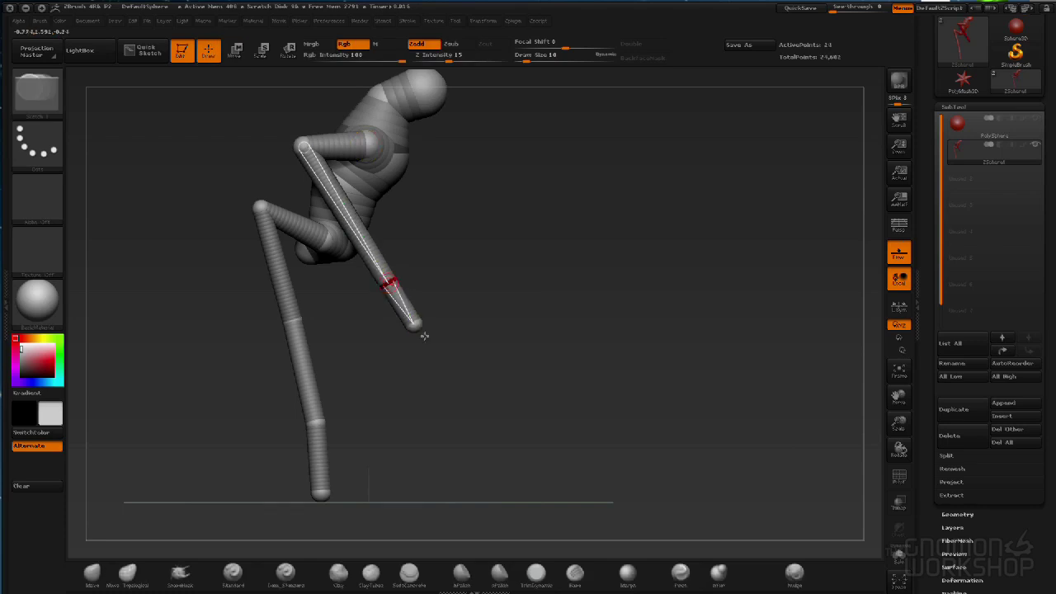
Lower the arm's end ZSphere, insert a wrist ZSphere just above it, and move the end down to form the hand segment
click(235, 50)
mouse_move(415, 324)
mouse_down()
mouse_move(418, 467)
mouse_move(424, 447)
mouse_up()
click(209, 50)
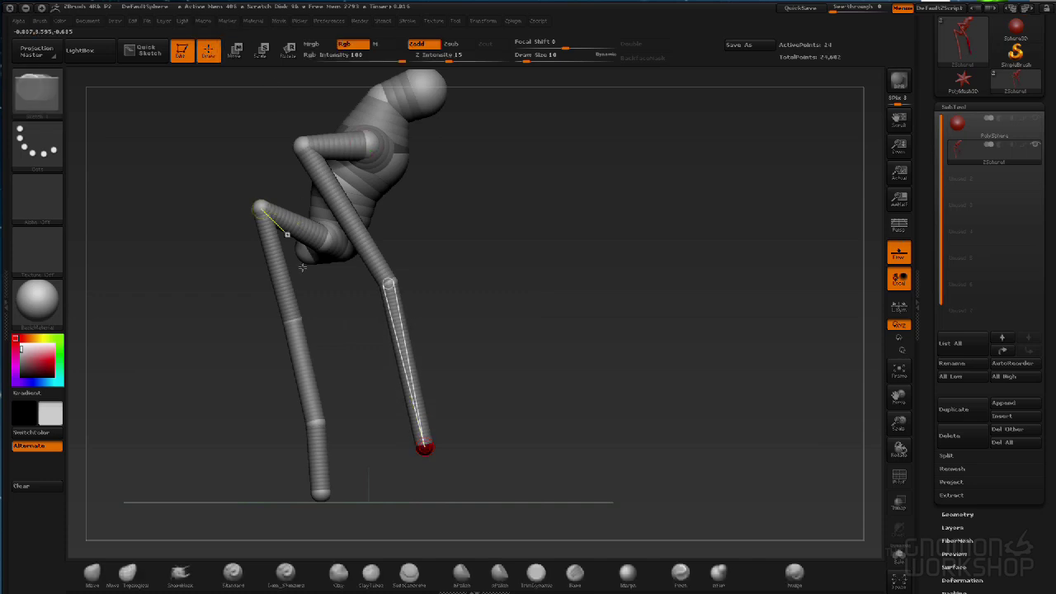
click(420, 421)
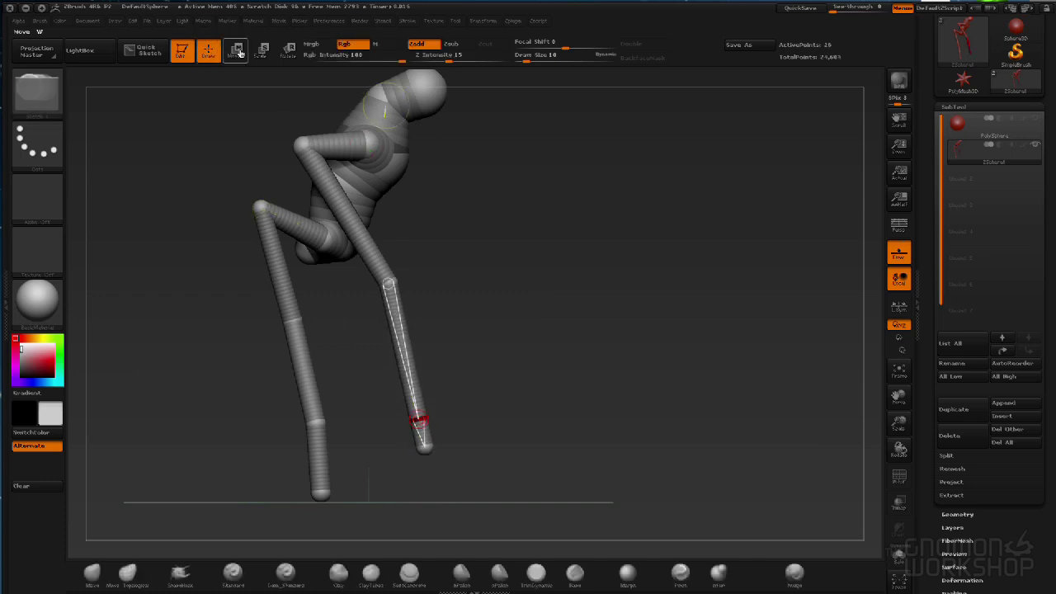
click(237, 51)
drag(425, 447, 419, 488)
Move the tail-base ZSphere slightly down in side view to lengthen the pelvis end
drag(609, 471, 598, 441)
drag(522, 388, 592, 393)
mouse_move(358, 254)
mouse_down()
mouse_move(360, 244)
mouse_move(356, 262)
mouse_up()
mouse_move(482, 307)
mouse_down()
mouse_move(532, 305)
mouse_move(495, 303)
mouse_up()
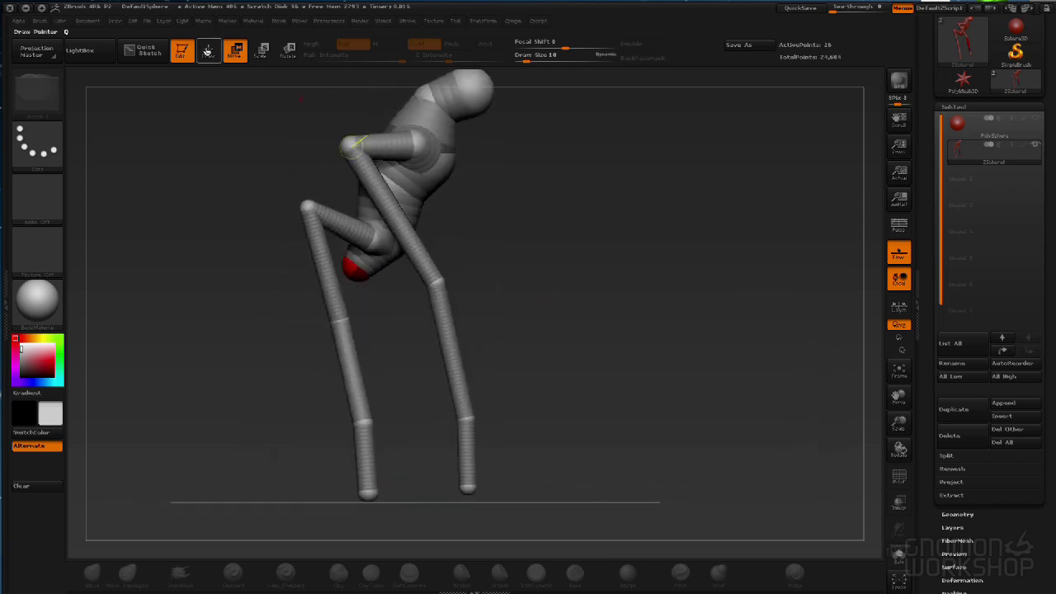
Enlarge the draw size and move the elbow ZSphere forward and slightly down toward the torso
key(bracketright)
key(bracketright)
key(bracketright)
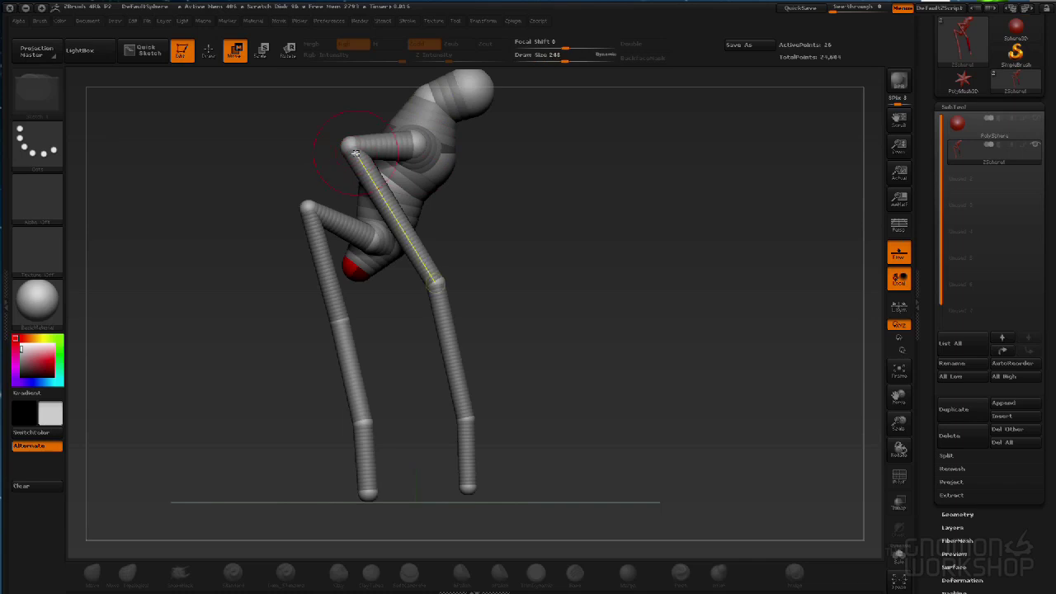
drag(507, 203, 553, 211)
key(bracketright)
drag(400, 152, 432, 165)
drag(561, 247, 505, 296)
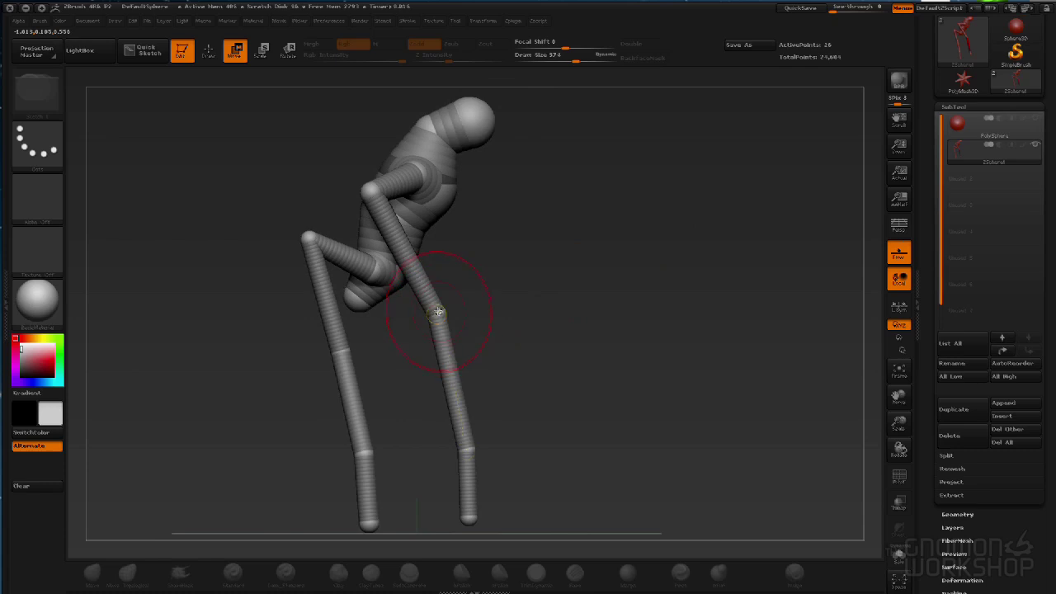
Move the arm's mid-joint, wrist and end ZSpheres forward in side view so the arm reaches ahead of the body
drag(437, 312, 470, 317)
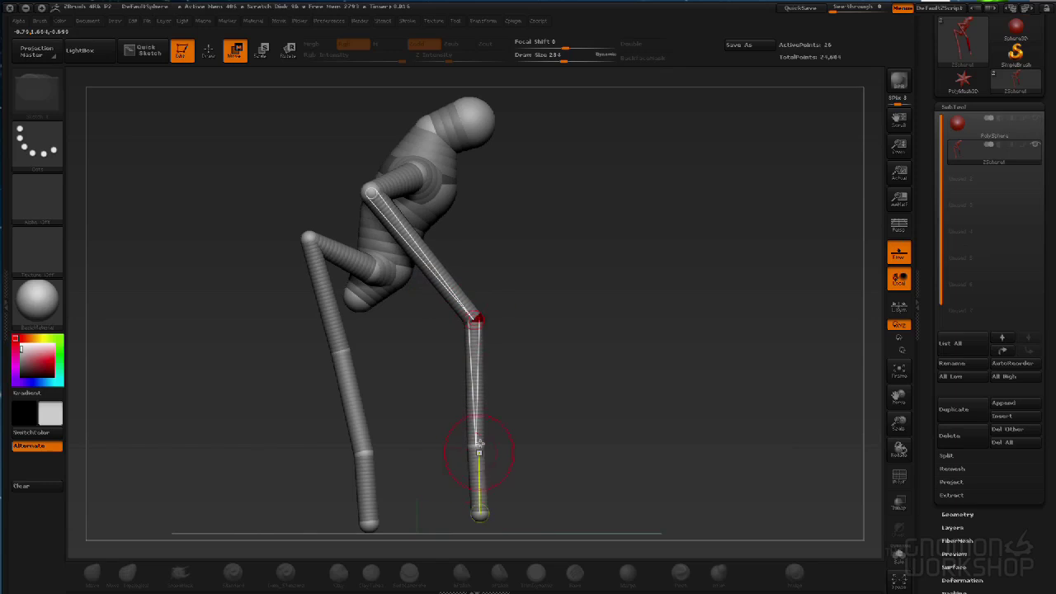
mouse_move(477, 442)
mouse_down()
mouse_move(495, 448)
mouse_move(485, 447)
mouse_up()
drag(481, 513, 499, 524)
mouse_move(625, 475)
mouse_down()
mouse_move(515, 488)
mouse_move(636, 459)
mouse_move(623, 462)
mouse_up()
Draw a ZSphere on the tip of the tail base and move it down and backward to extend a long tail
drag(594, 283, 615, 273)
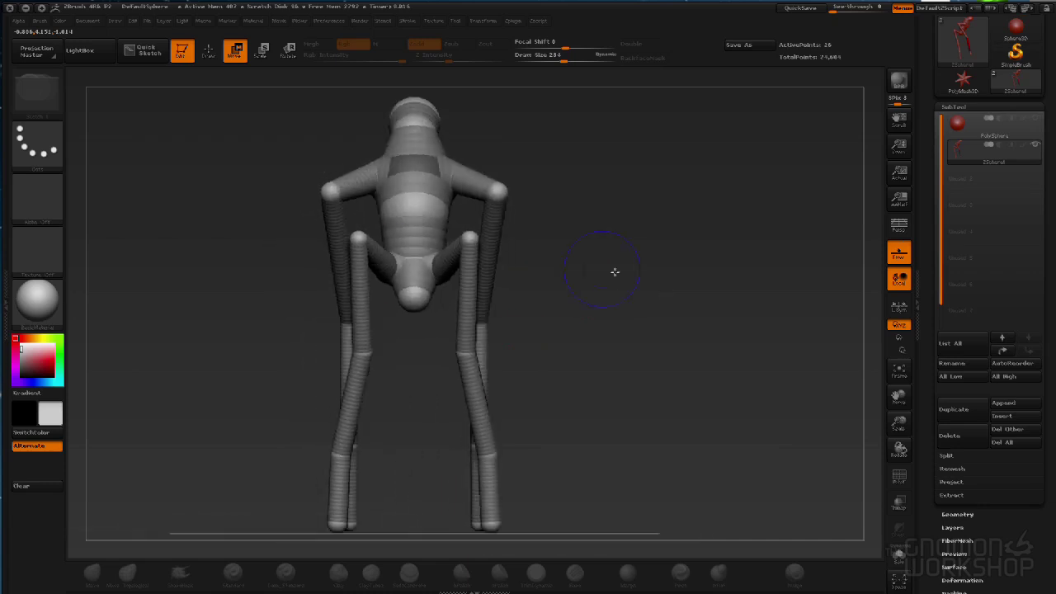
click(209, 52)
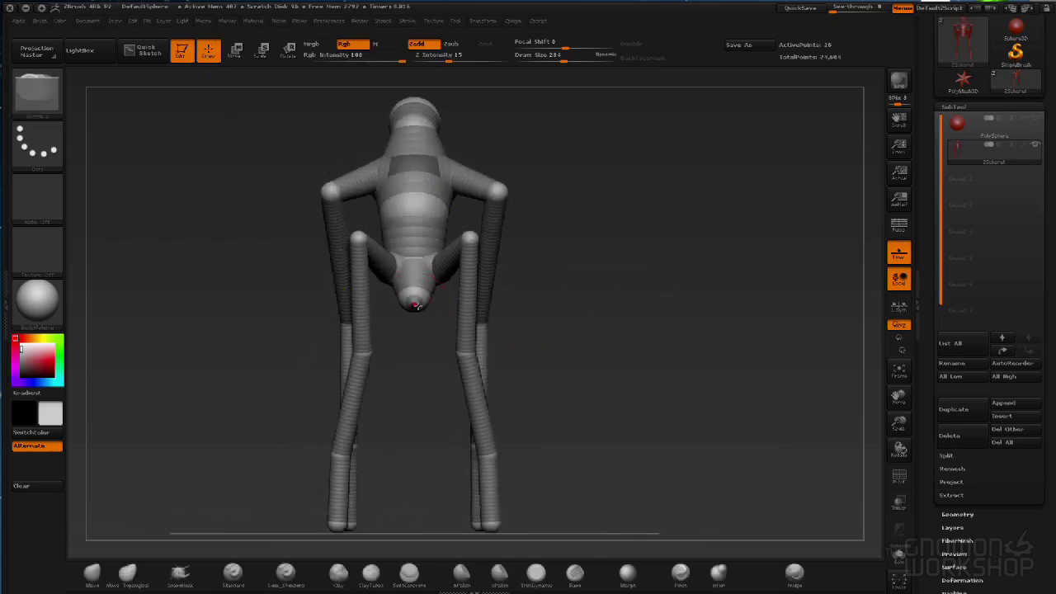
drag(425, 363, 495, 388)
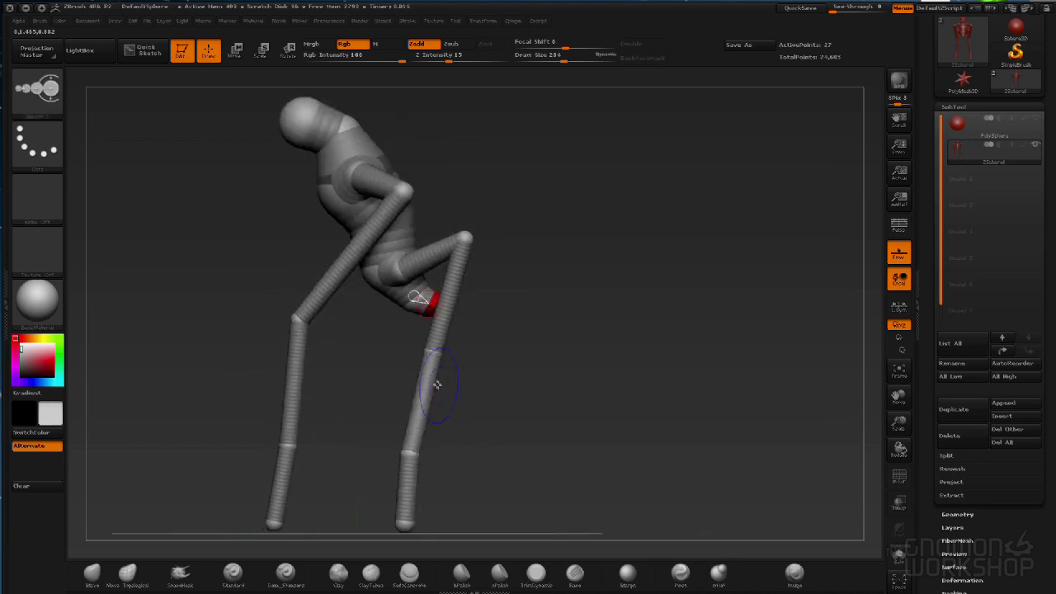
click(236, 50)
mouse_move(625, 299)
mouse_down()
mouse_move(599, 326)
mouse_move(644, 313)
mouse_move(590, 321)
mouse_up()
drag(426, 309, 487, 478)
drag(528, 381, 594, 373)
drag(688, 360, 613, 358)
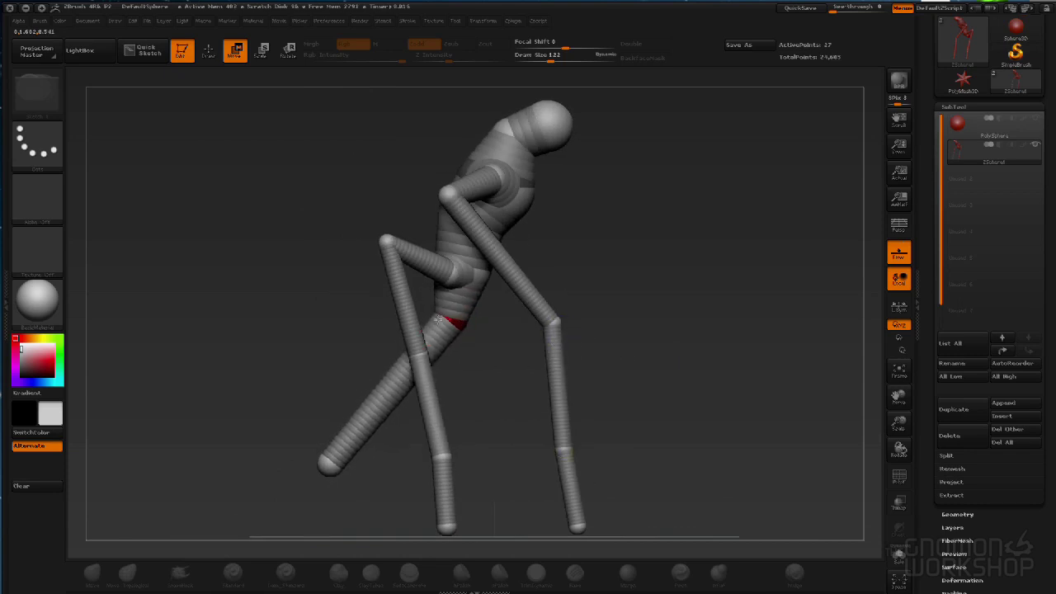
Scale down the tail's end ZSphere to taper the tail and move it farther out behind the legs
drag(313, 509, 367, 509)
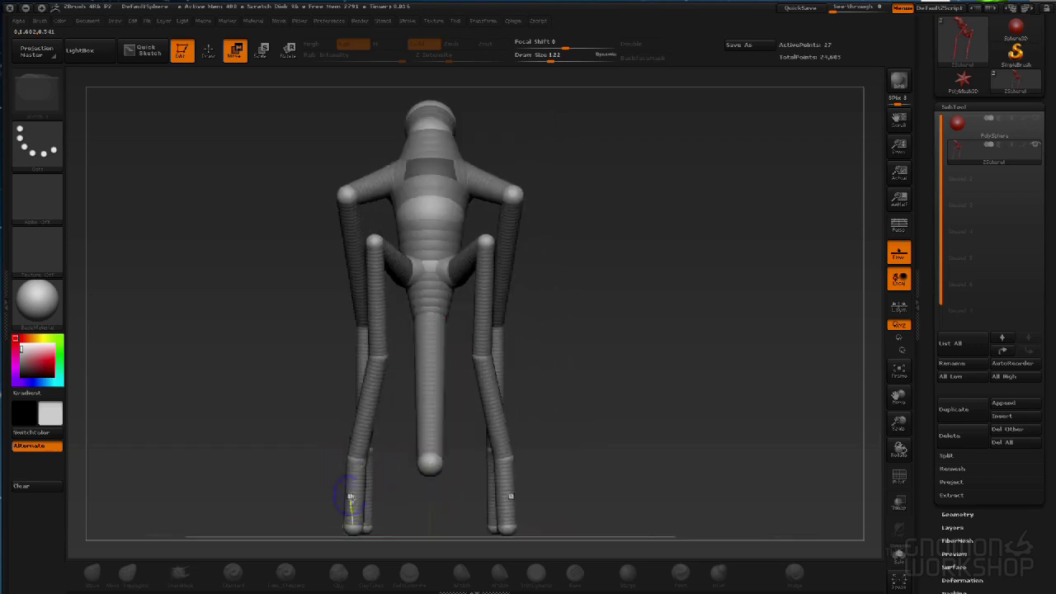
click(261, 55)
drag(429, 461, 565, 385)
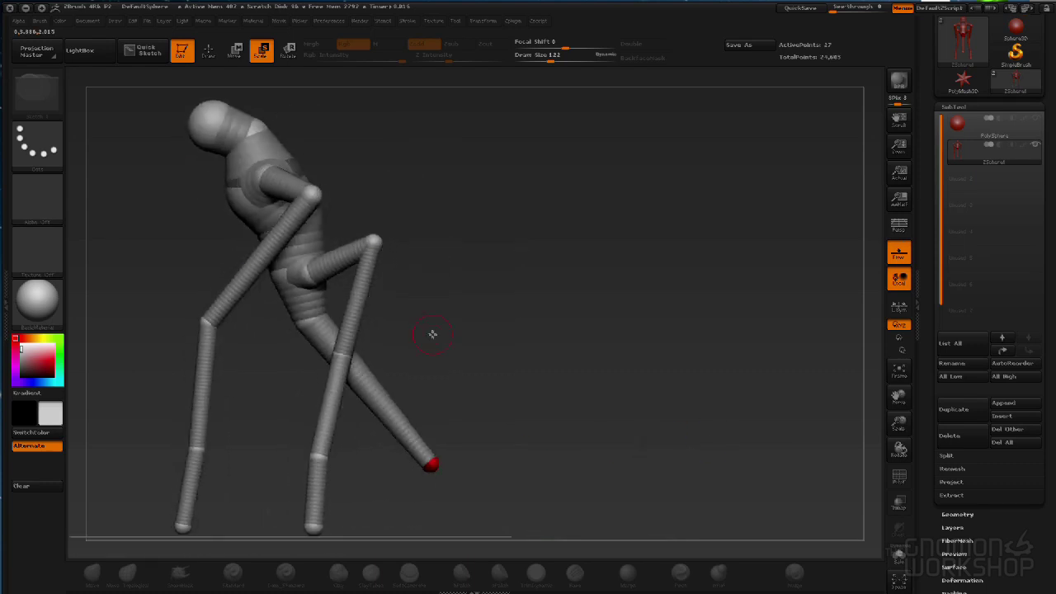
click(235, 50)
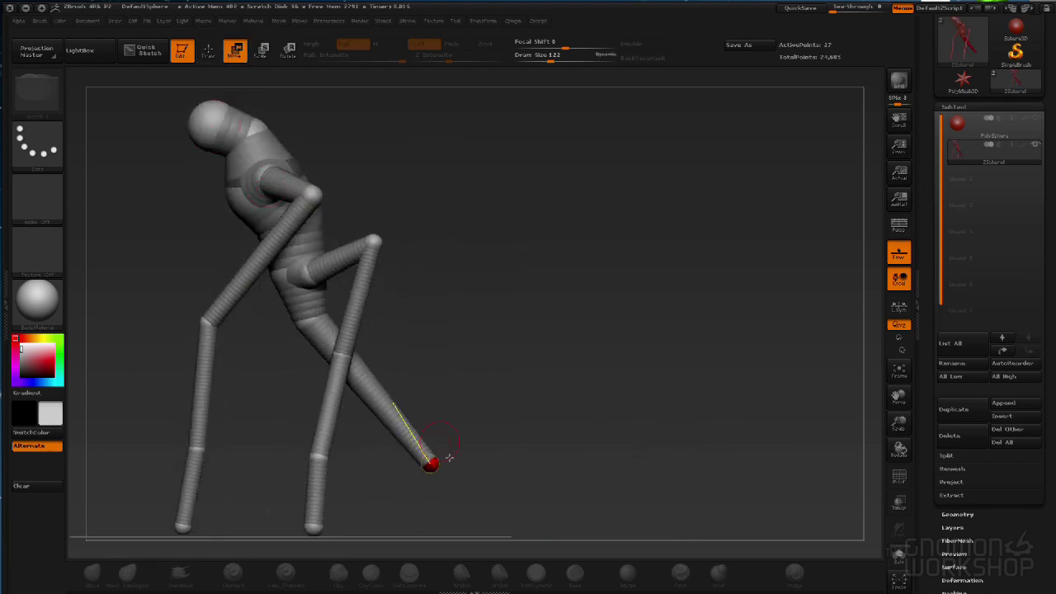
drag(430, 467, 521, 401)
Insert a ZSphere midway along the tail and move it down to bend the tail
click(207, 49)
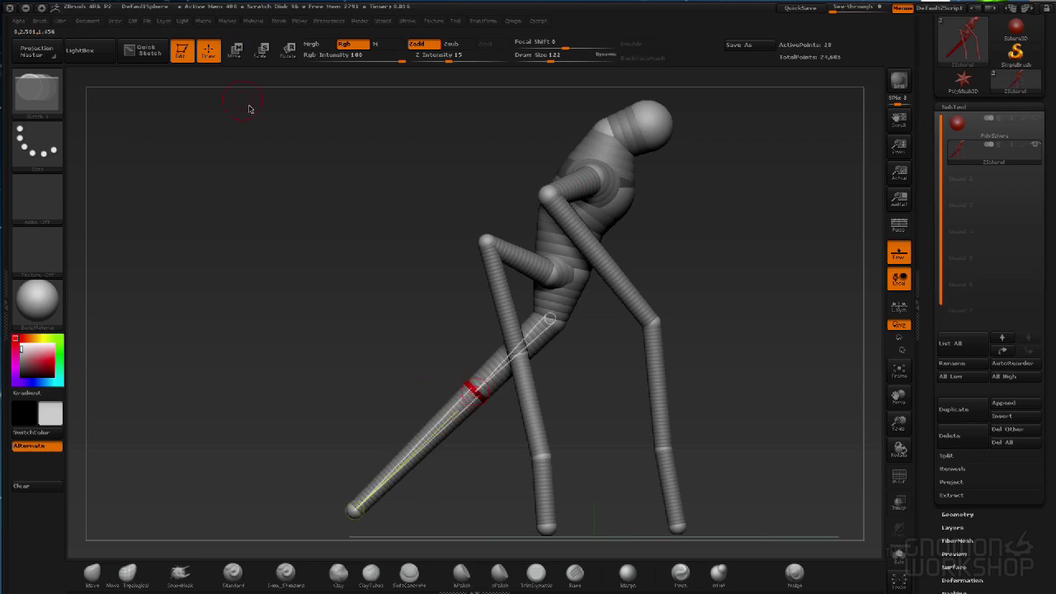
click(236, 57)
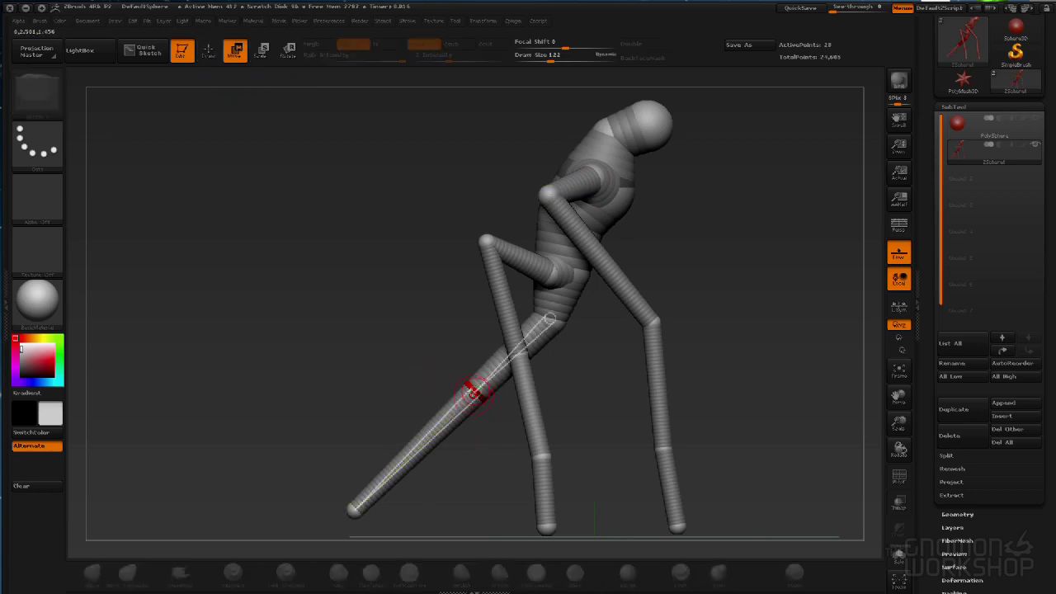
drag(474, 391, 487, 406)
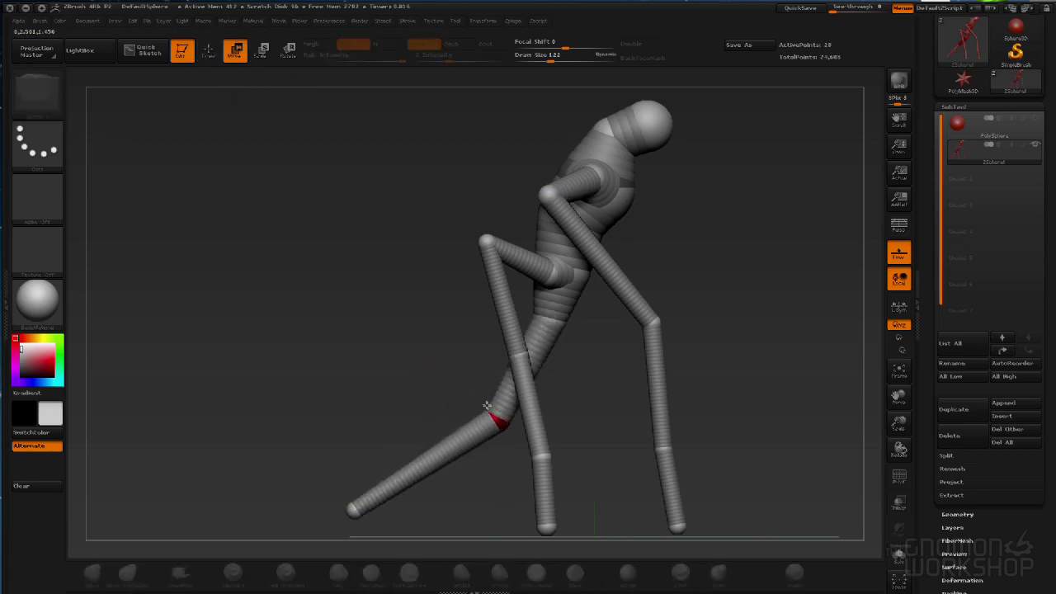
Insert another ZSphere in the lower half of the tail and move the tail tip upward to curve its end
click(210, 54)
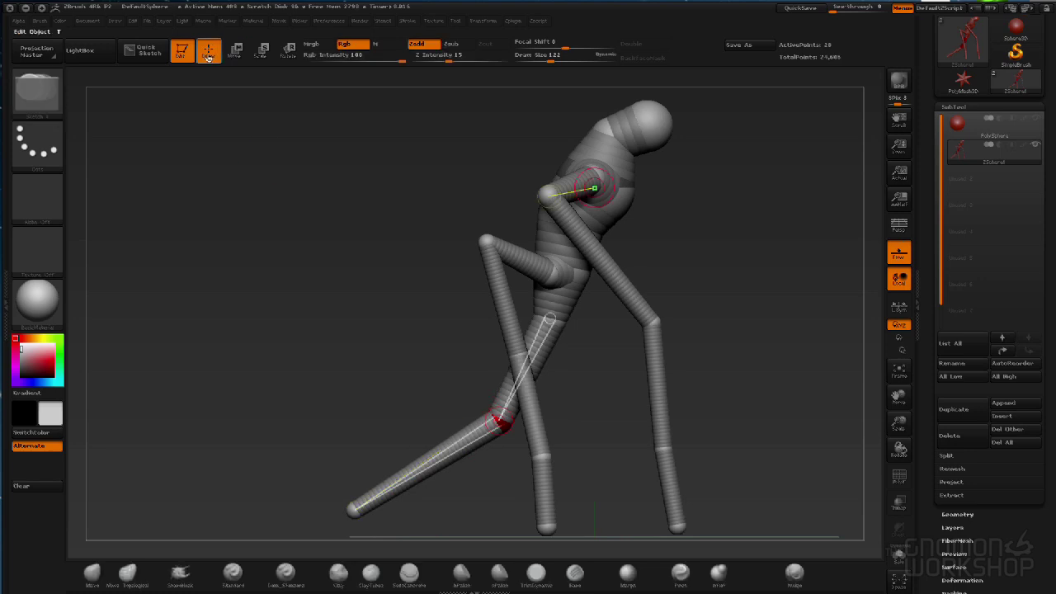
click(437, 457)
click(349, 506)
alt+click(353, 501)
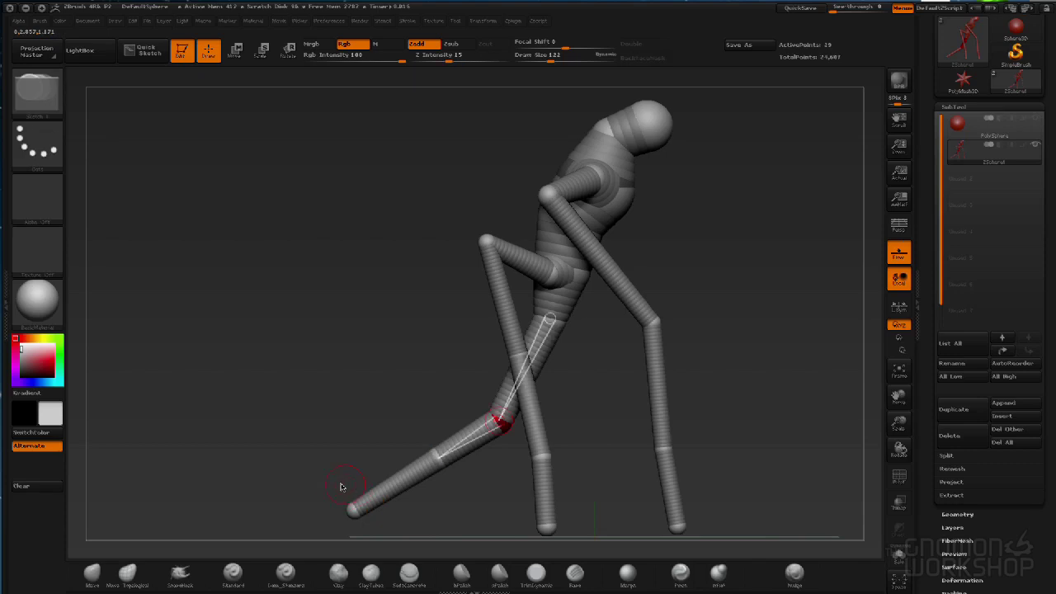
key(w)
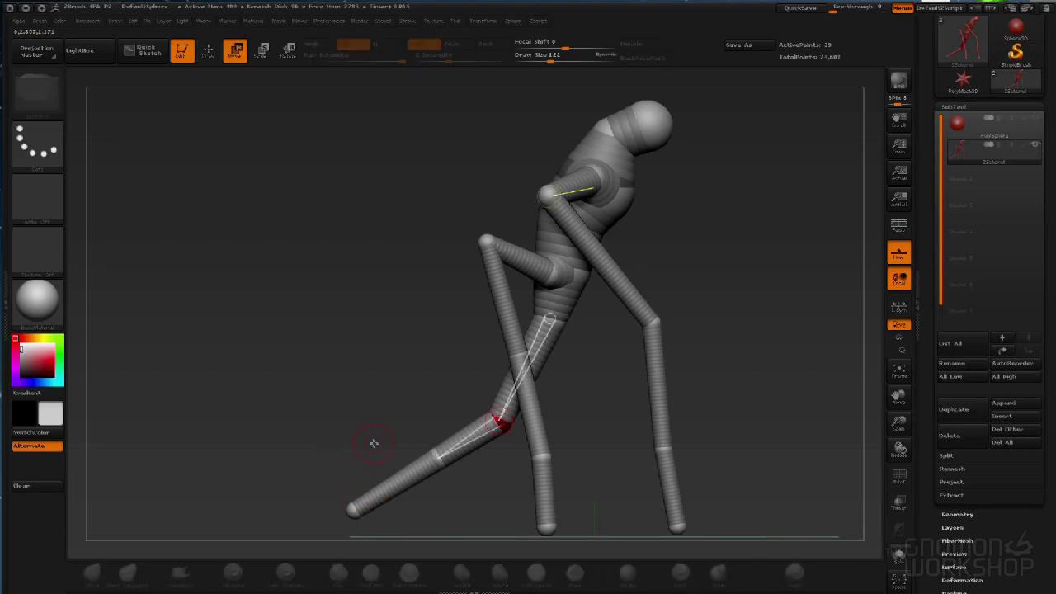
drag(353, 506, 340, 503)
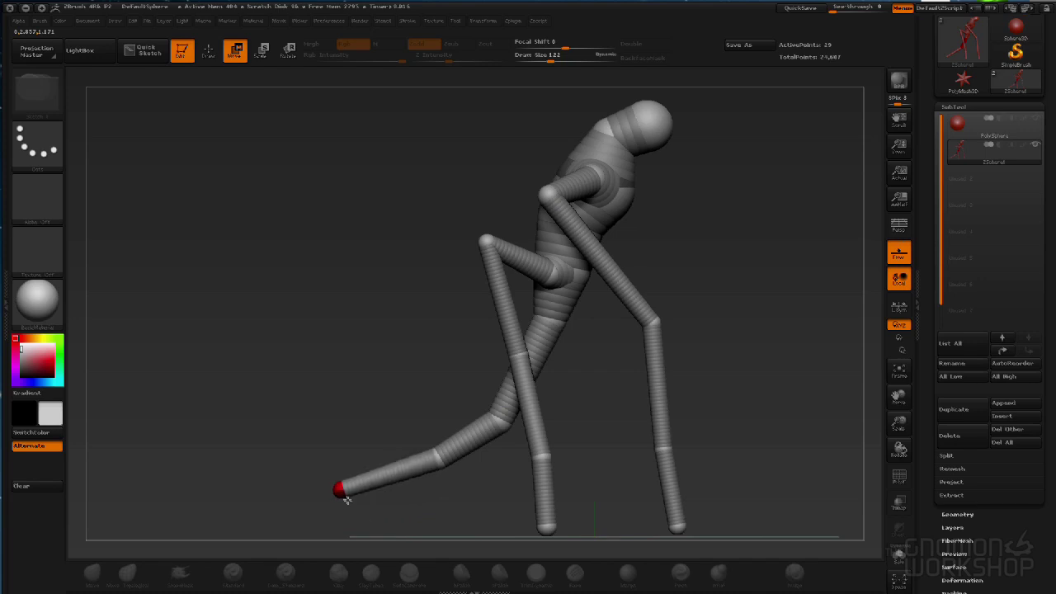
drag(357, 514, 353, 499)
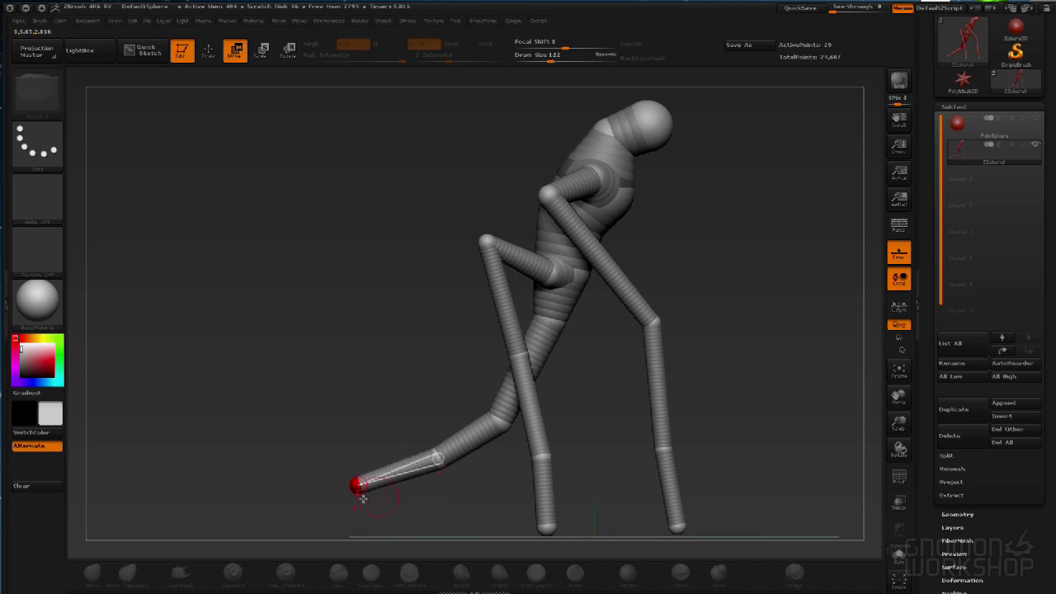
Preview the adaptive skin of the full figure with arms and tail, and return to the ZSphere display
drag(465, 502, 420, 514)
drag(630, 259, 732, 280)
drag(501, 292, 753, 302)
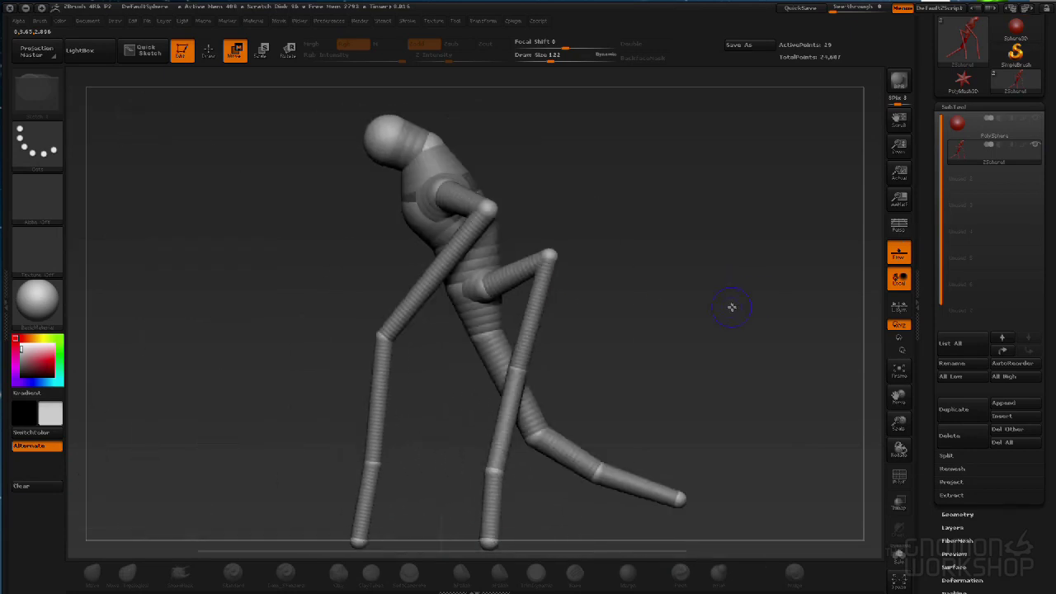
key(a)
drag(671, 316, 710, 347)
key(a)
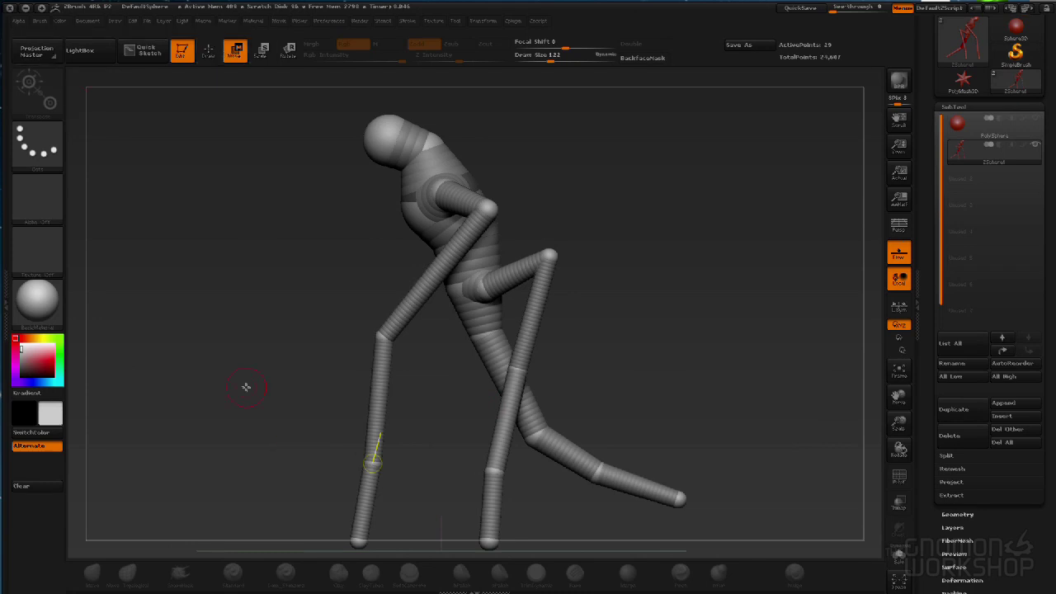
Move the arm's mid-joint, wrist and end ZSpheres outward in front view so the arms splay wider than the legs
click(374, 463)
drag(394, 458, 465, 451)
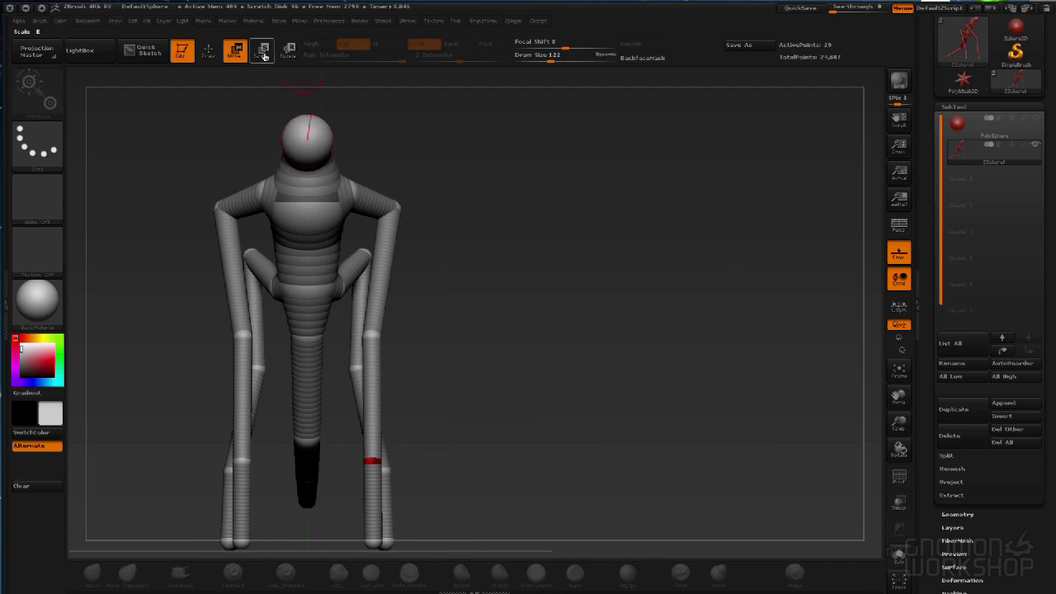
drag(477, 318, 138, 340)
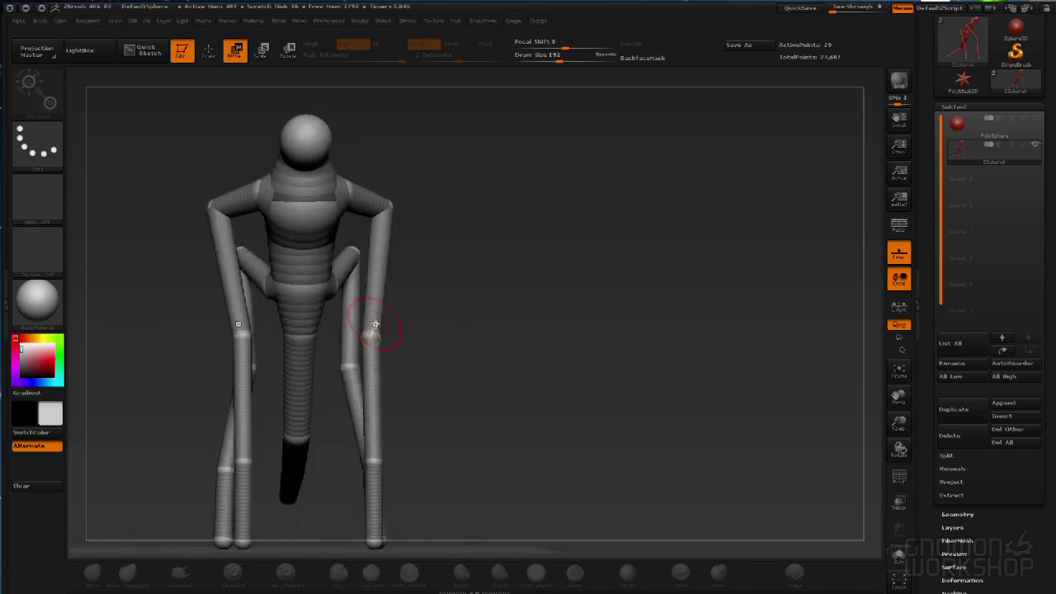
drag(365, 337, 407, 335)
drag(373, 467, 412, 460)
drag(479, 462, 565, 466)
drag(520, 493, 604, 307)
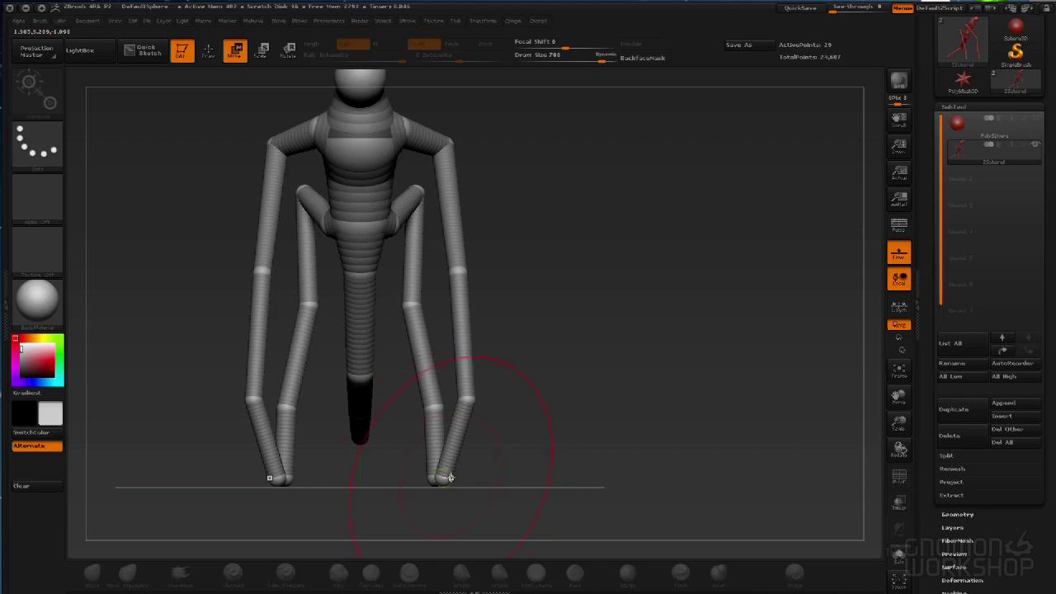
drag(442, 480, 492, 479)
Shift the head forward and down in side view, and move the pelvis ZSphere down and slightly forward
drag(582, 396, 642, 387)
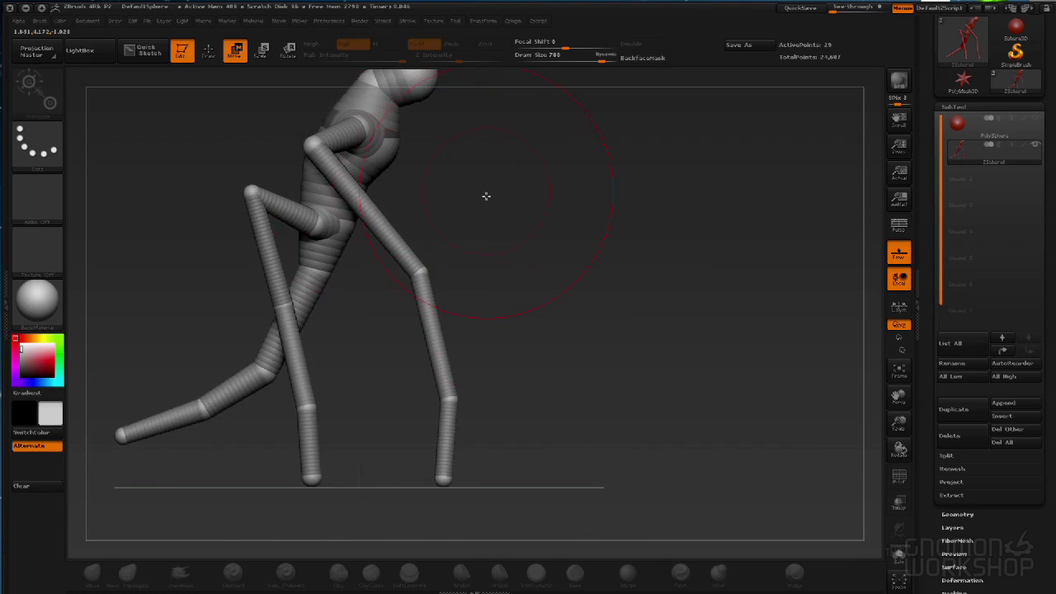
drag(486, 190, 485, 192)
drag(402, 94, 430, 111)
mouse_move(503, 206)
mouse_down()
mouse_move(563, 207)
mouse_move(523, 203)
mouse_up()
drag(630, 215, 533, 189)
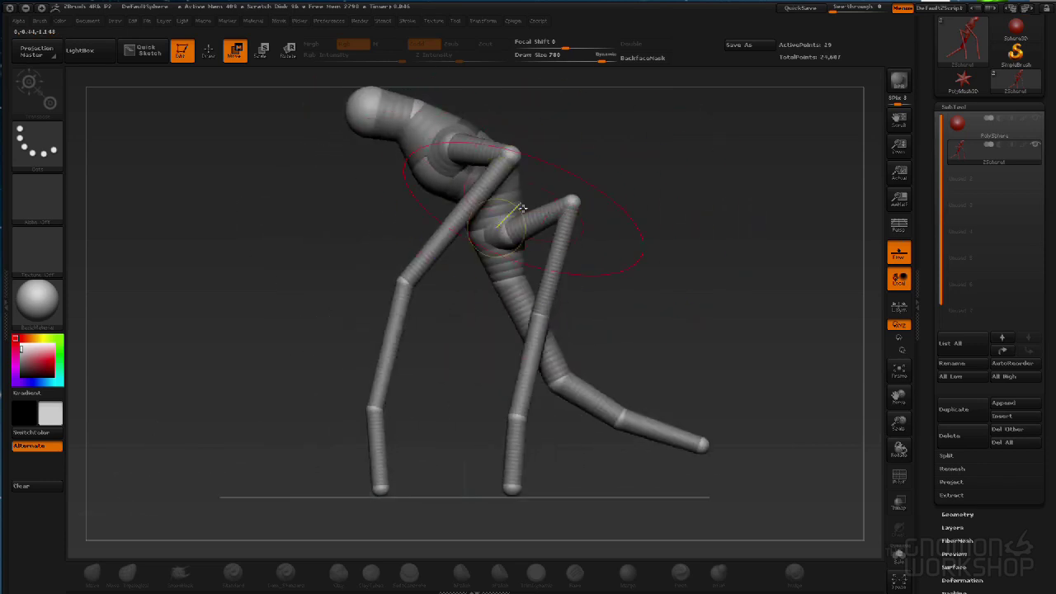
drag(494, 237, 485, 263)
drag(688, 271, 746, 272)
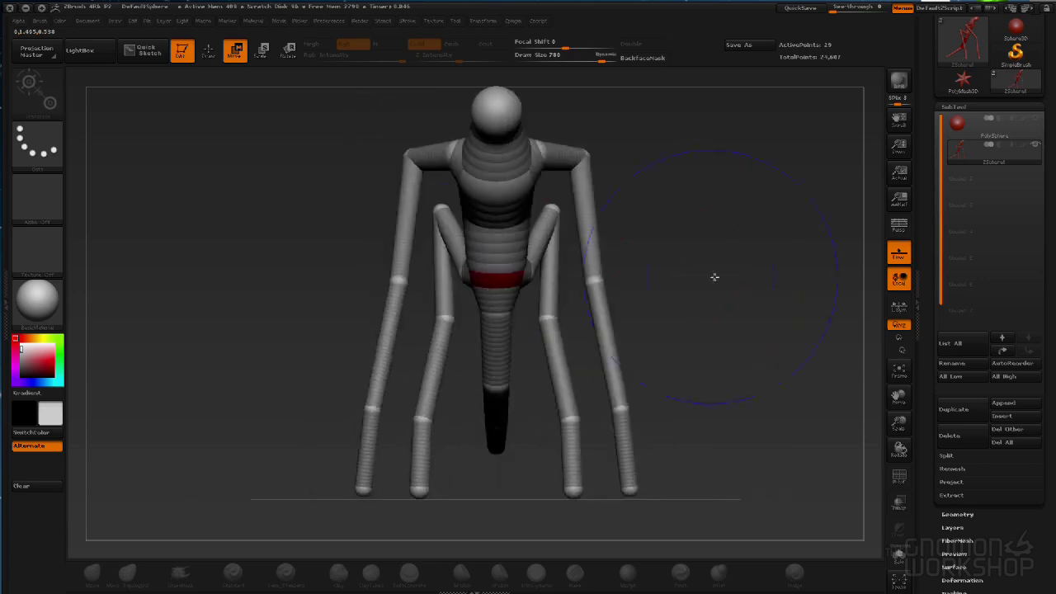
Move the leg's middle joint and foot-end ZSpheres outward to widen the leg stance
drag(442, 309, 425, 308)
drag(217, 360, 394, 428)
drag(468, 488, 455, 490)
drag(308, 300, 369, 311)
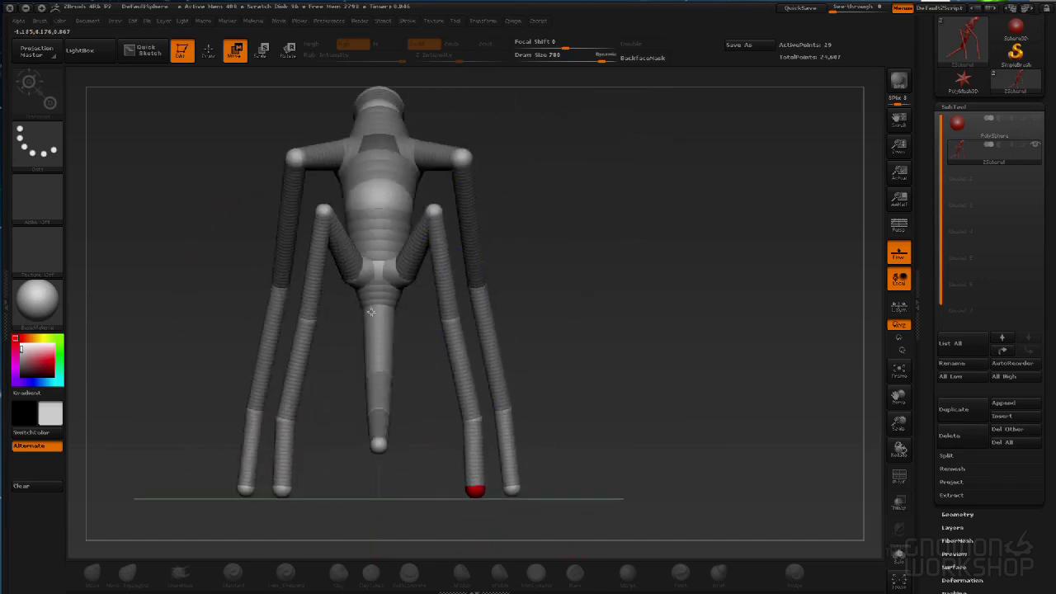
Move the leg's foot-end and ankle ZSpheres slightly outward in front view
drag(449, 320, 499, 324)
drag(587, 347, 687, 354)
drag(424, 485, 413, 483)
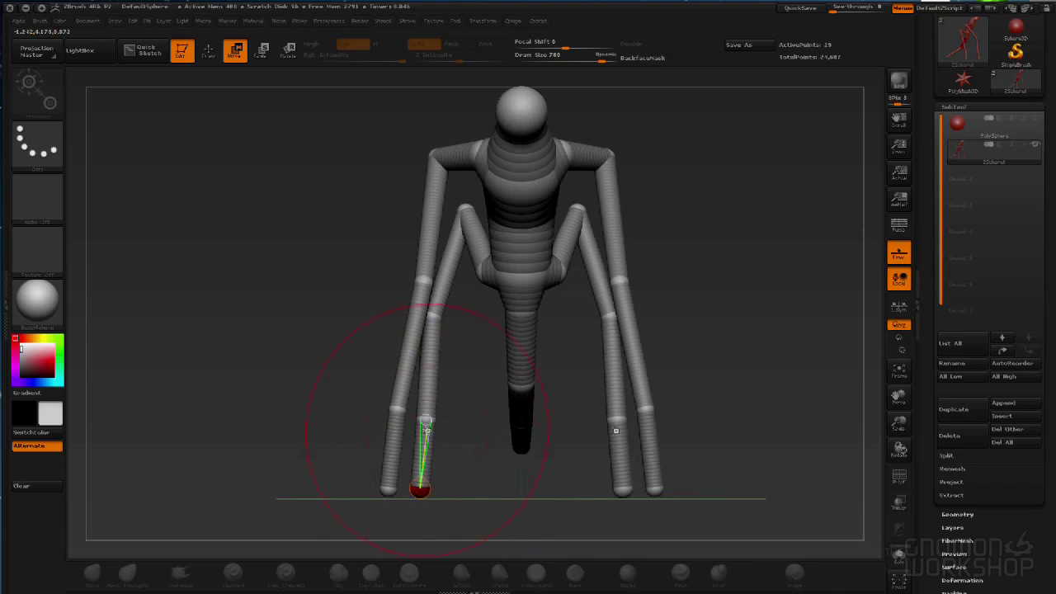
drag(425, 421, 417, 416)
drag(458, 455, 526, 458)
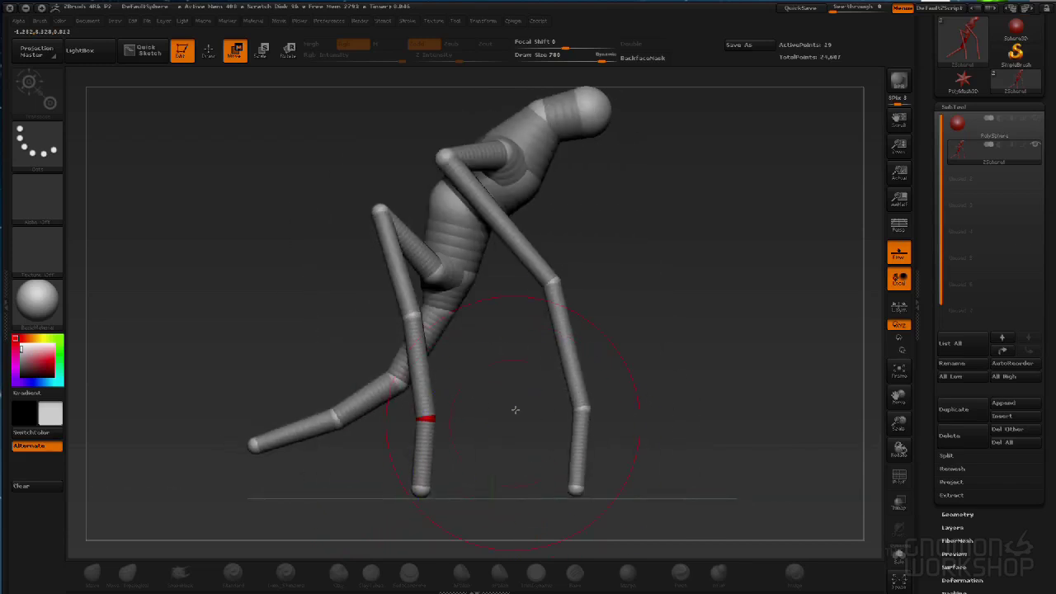
Raise the tail by moving its first joint ZSphere upward in side view
drag(451, 327, 436, 306)
drag(489, 404, 633, 396)
drag(498, 364, 508, 347)
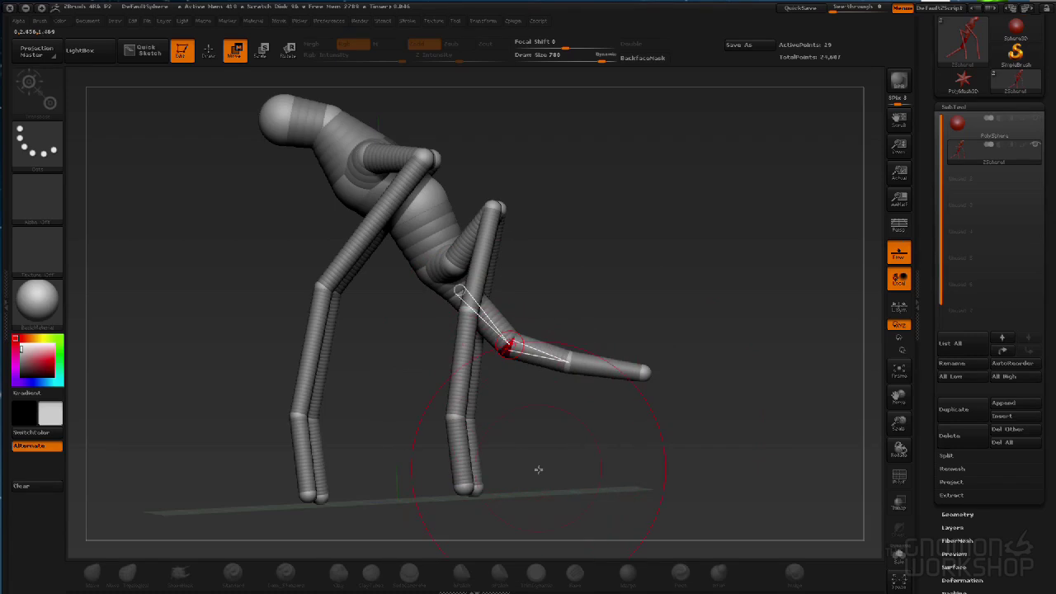
Preview the adaptive skin of the figure with the raised tail, and return to the ZSphere display
key(a)
drag(620, 423, 521, 427)
key(a)
Reduce the draw size to 311 and nudge the neck and head ZSpheres slightly in side view
drag(791, 197, 661, 281)
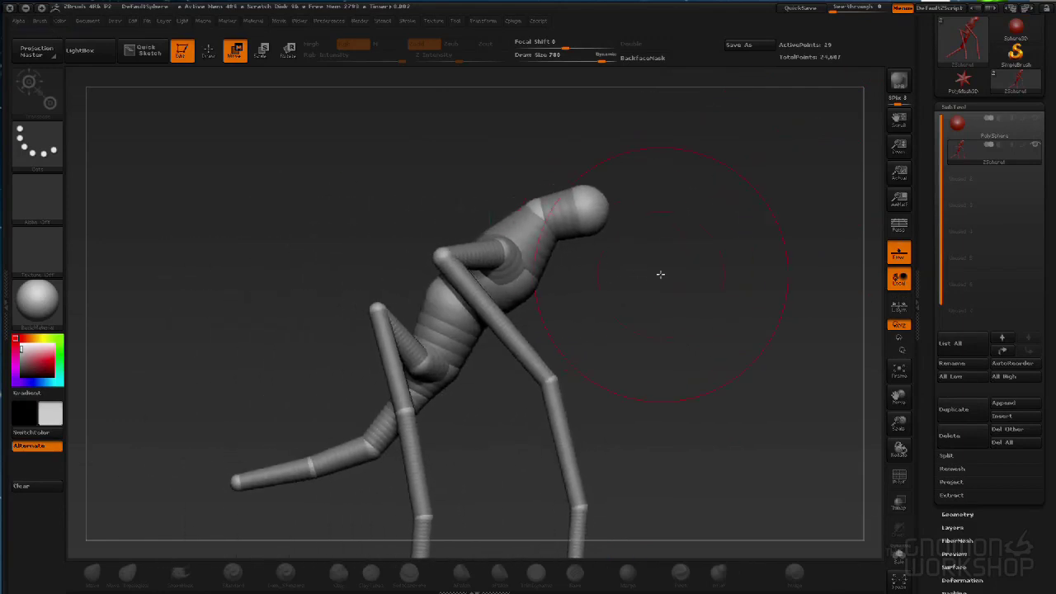
drag(529, 206, 555, 226)
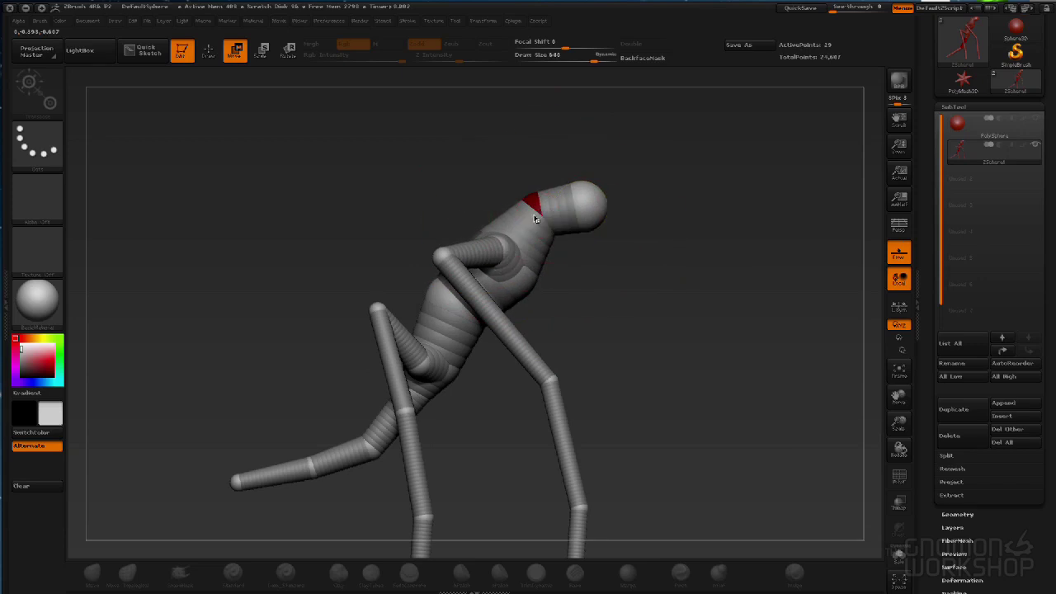
key(space)
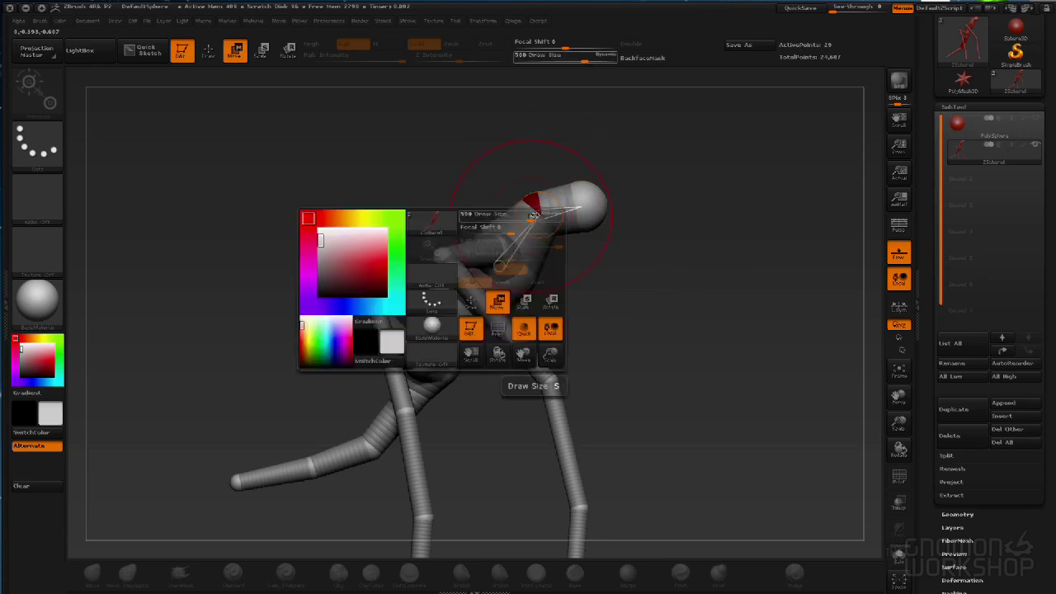
drag(533, 217, 513, 215)
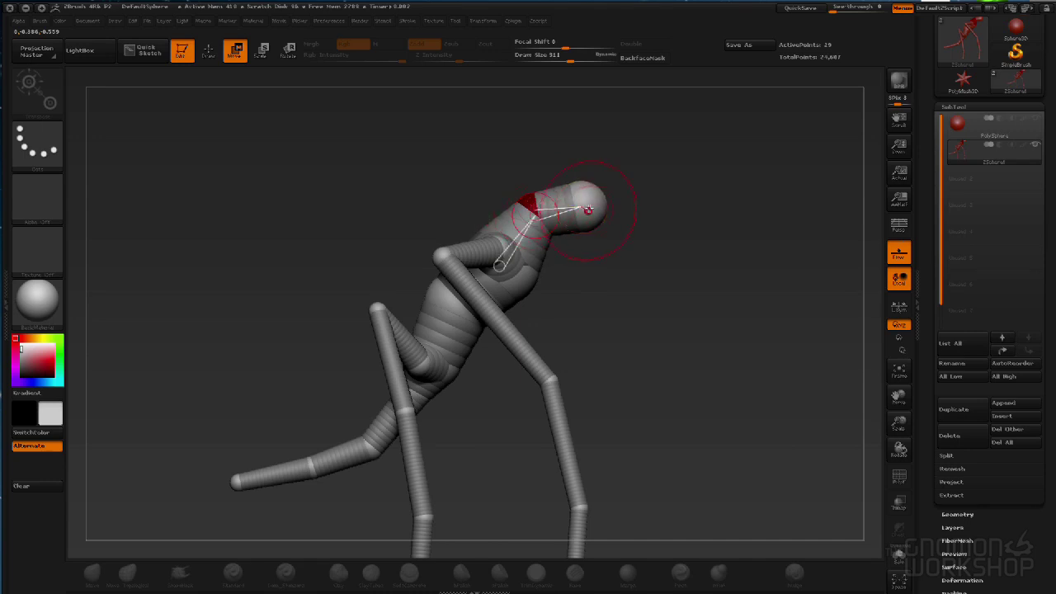
click(585, 207)
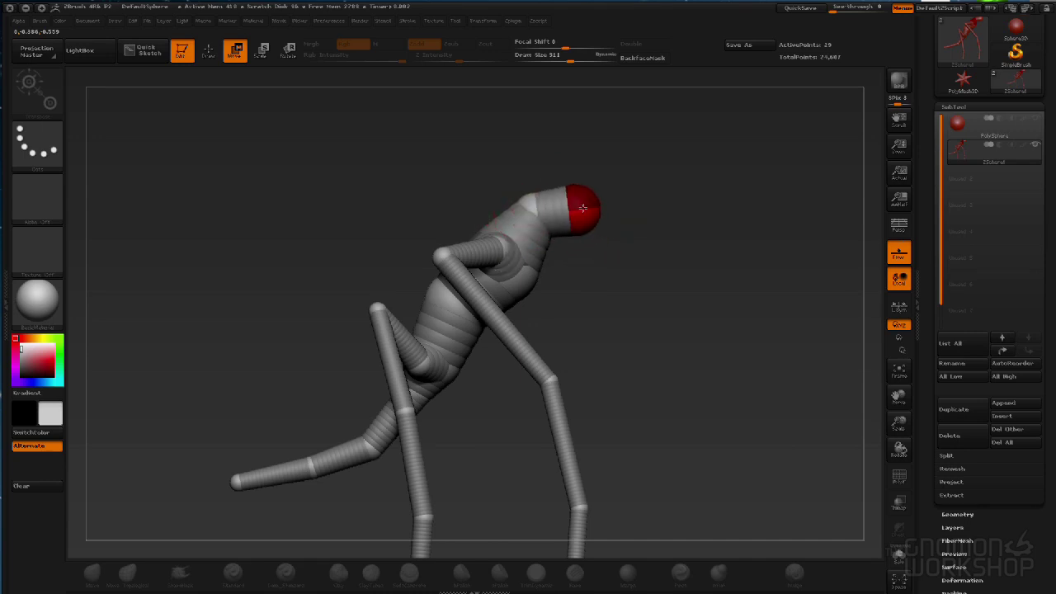
drag(627, 252, 619, 292)
alt+drag(794, 286, 709, 245)
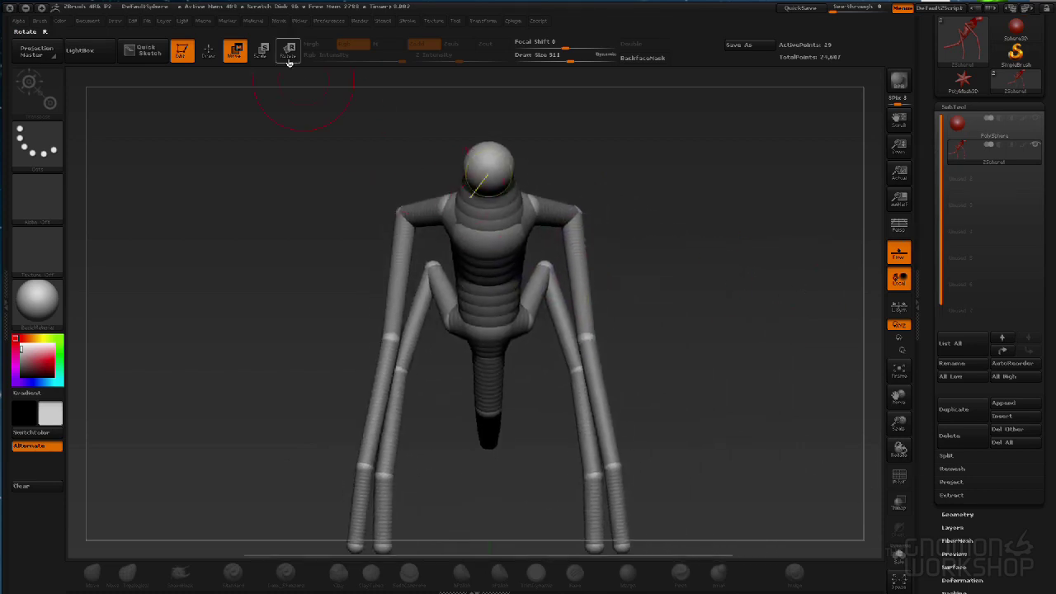
Scale up the head ZSphere and check the larger head with an adaptive skin preview
click(262, 50)
drag(485, 166, 813, 325)
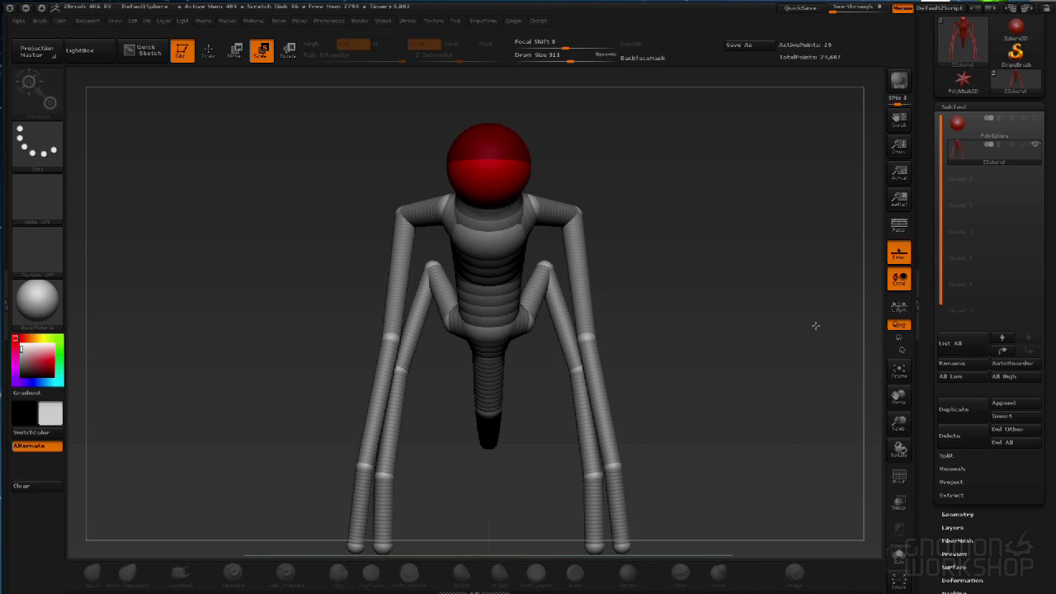
drag(785, 276, 463, 152)
alt+drag(333, 288, 243, 269)
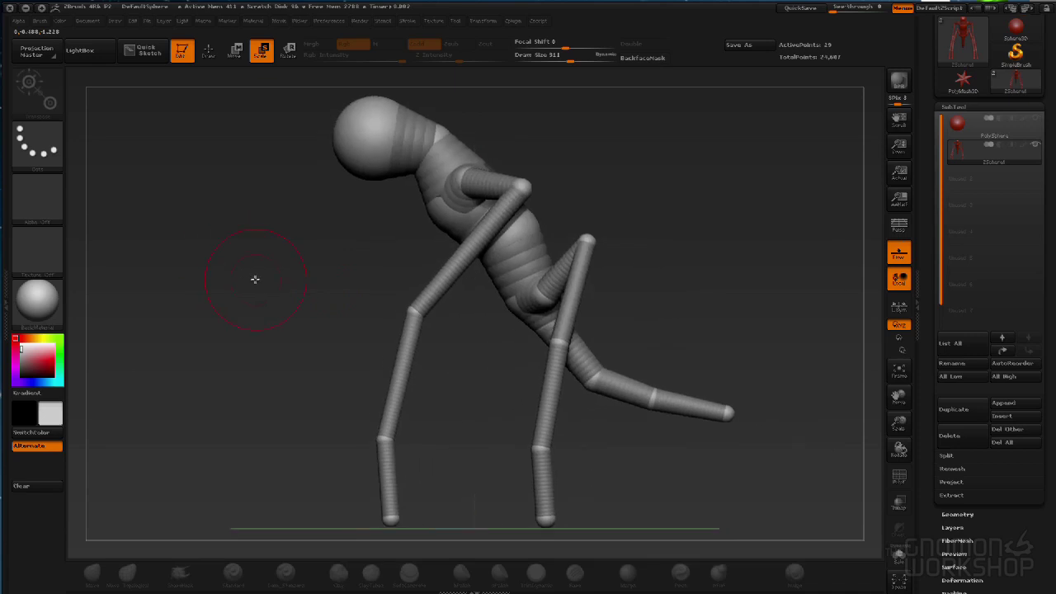
key(a)
key(a)
shift+drag(255, 278, 330, 170)
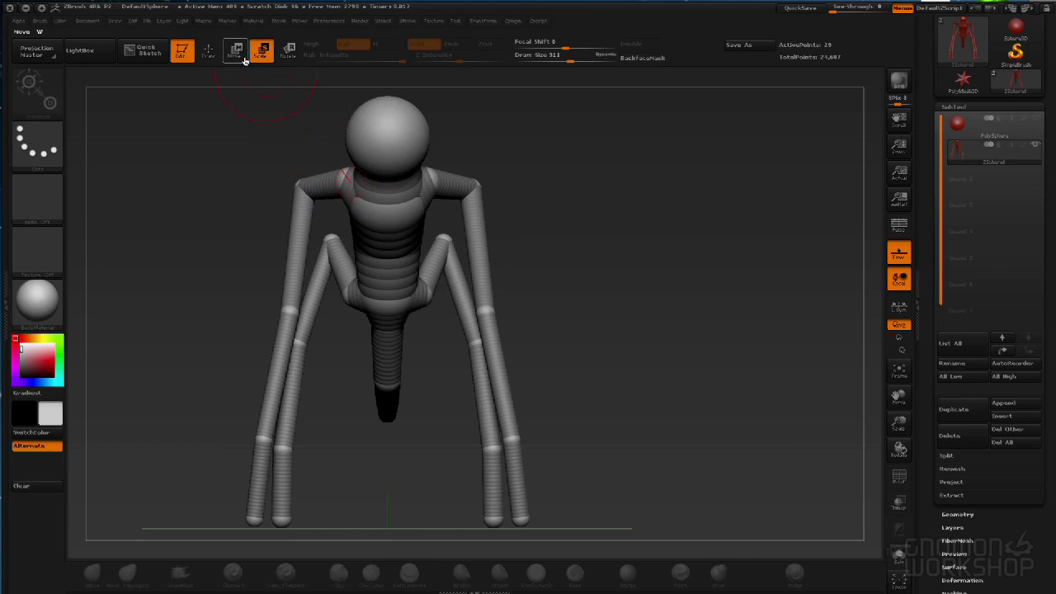
Scale the head ZSphere back down slightly, checking its proportion to the body in side and three-quarter views
click(383, 121)
drag(489, 126, 604, 130)
drag(346, 138, 401, 136)
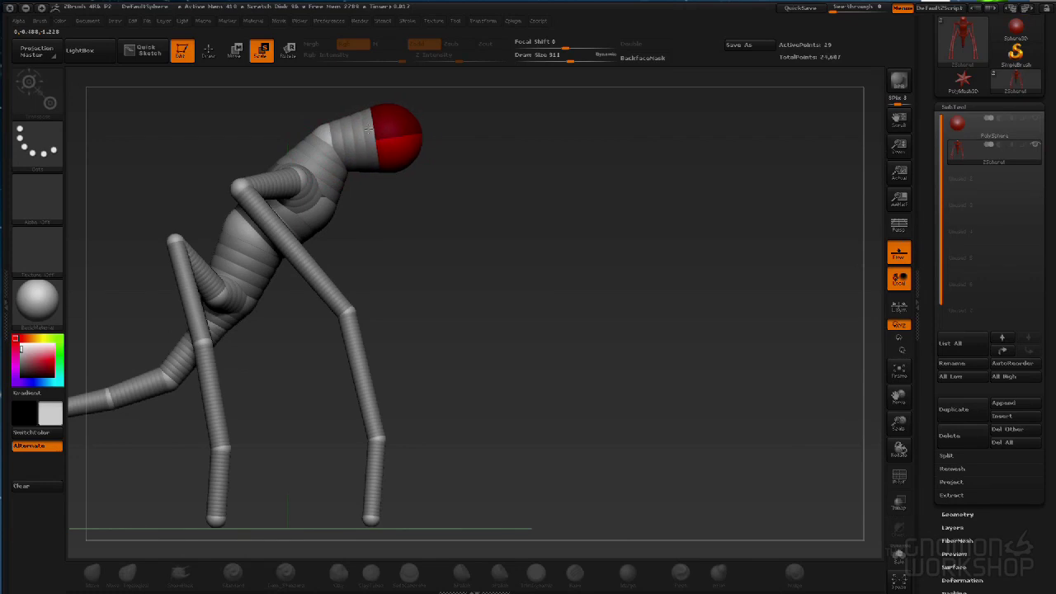
drag(528, 220, 255, 207)
drag(574, 216, 748, 273)
drag(580, 255, 542, 236)
drag(389, 113, 550, 118)
drag(596, 173, 647, 237)
Reduce the draw size to 101 and draw a mirrored pair of eye ZSpheres on the front of the head
key([)
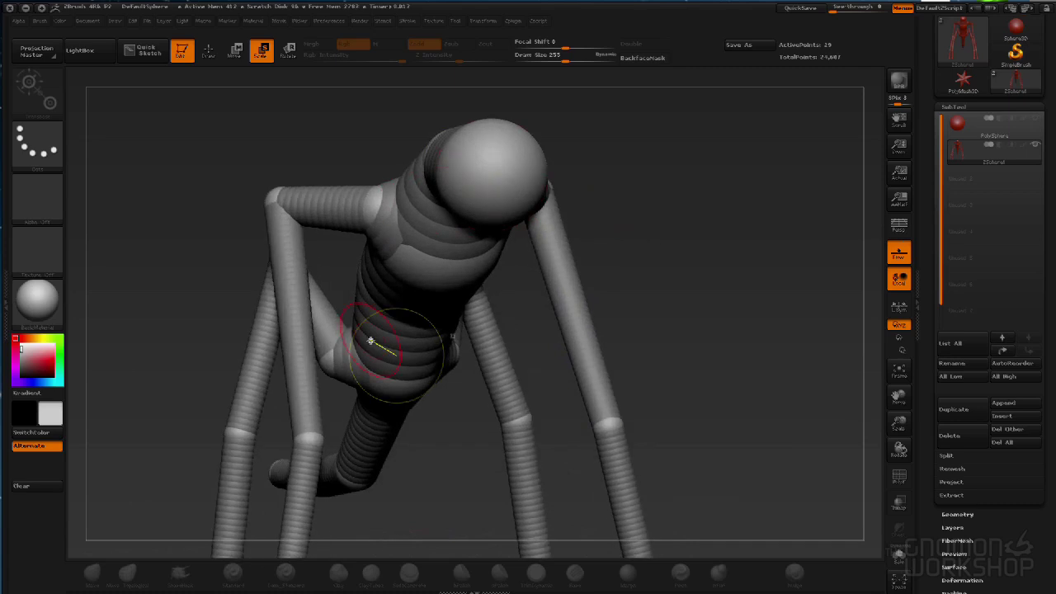
key([)
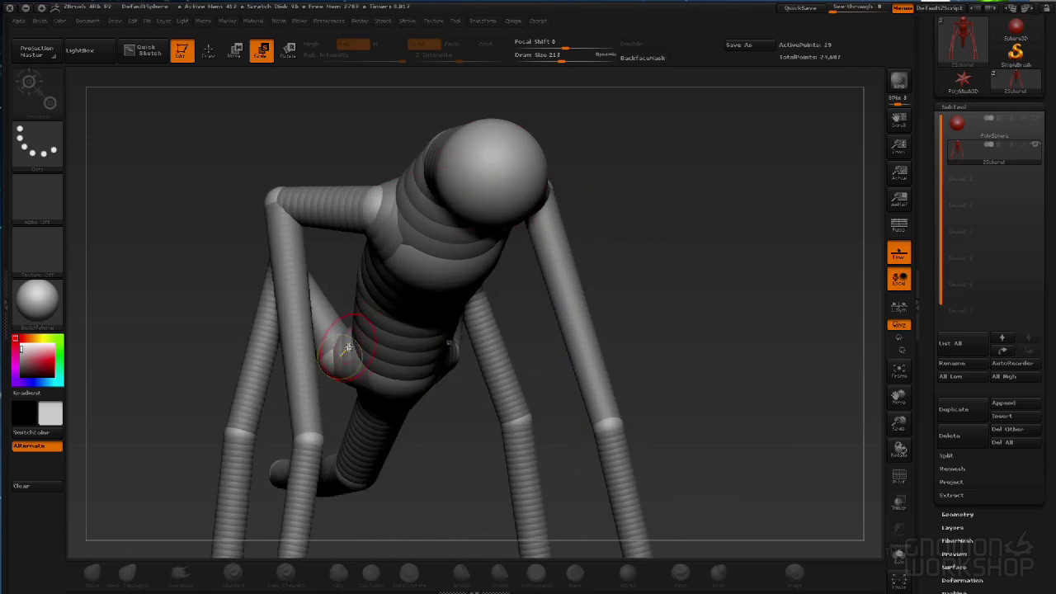
click(210, 50)
key([)
key([)
key([)
key([)
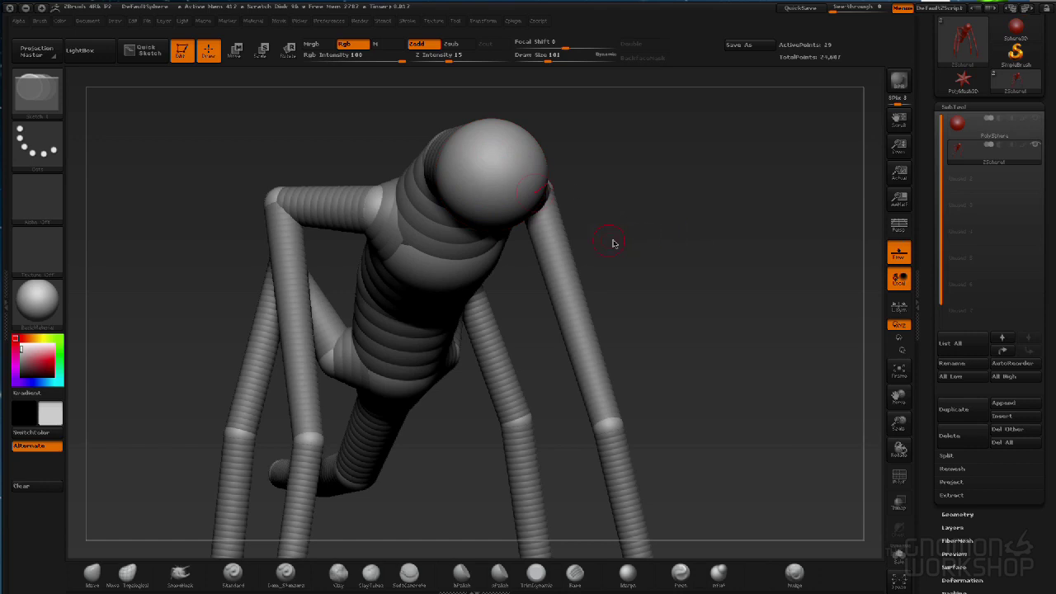
key(shift+f)
key(shift+f)
key(a)
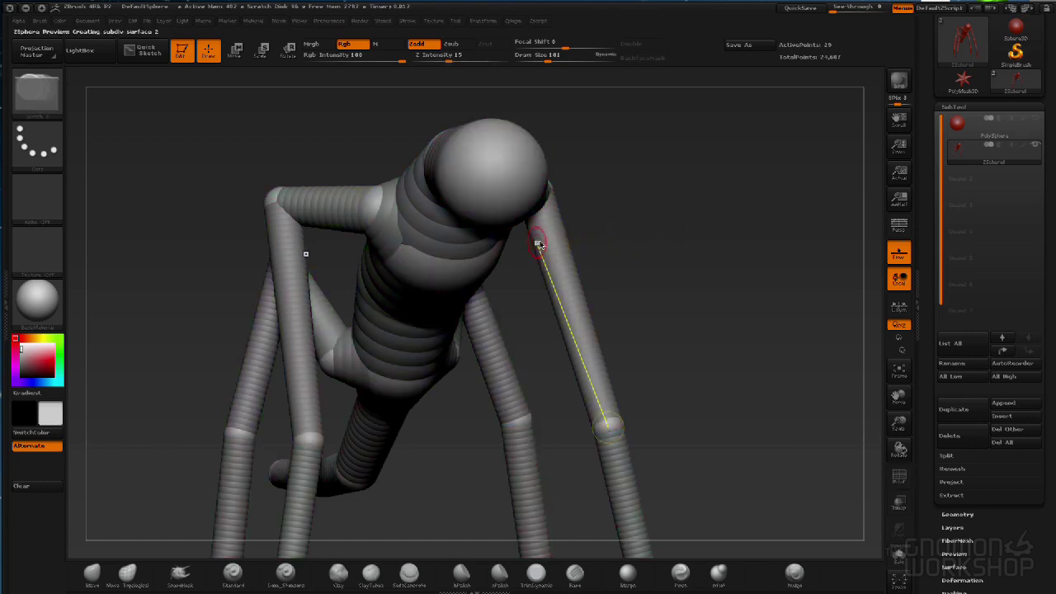
key(a)
drag(707, 236, 462, 167)
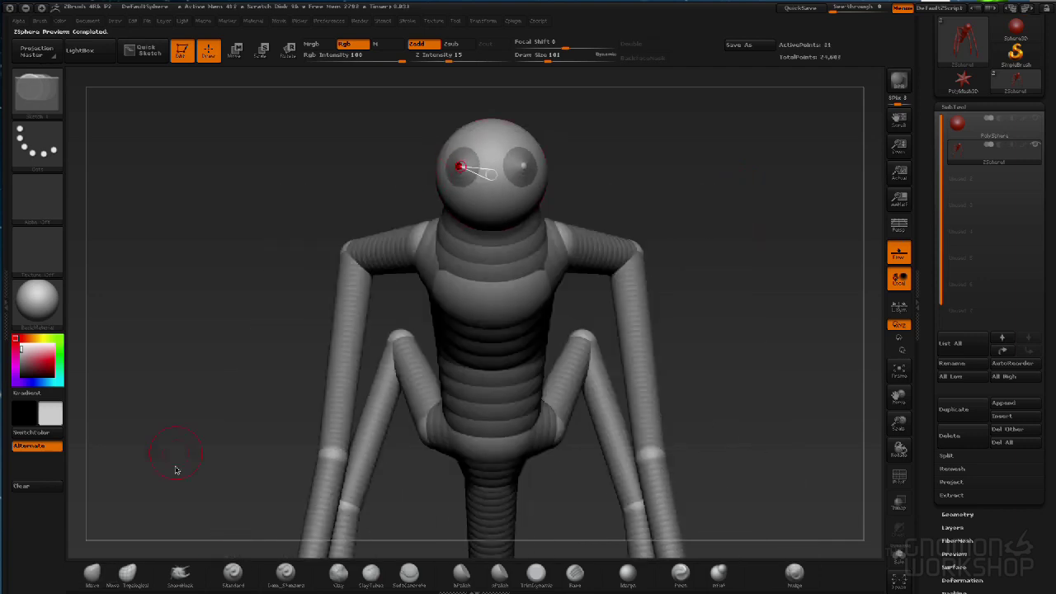
Move the mirrored eye ZSpheres back into the head so they form sunken sockets
drag(297, 207, 326, 219)
click(235, 50)
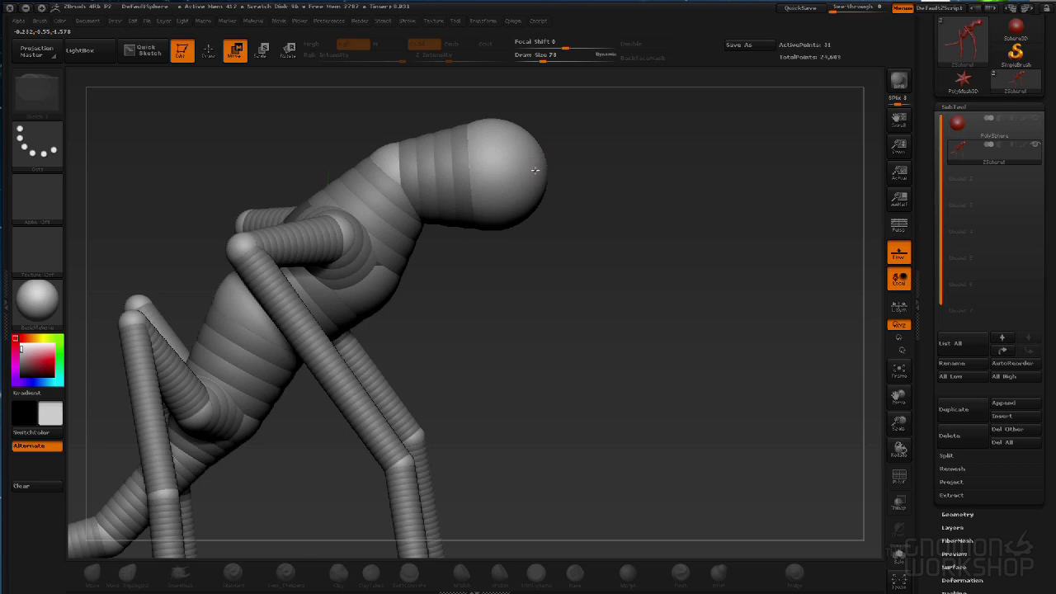
drag(582, 211, 541, 187)
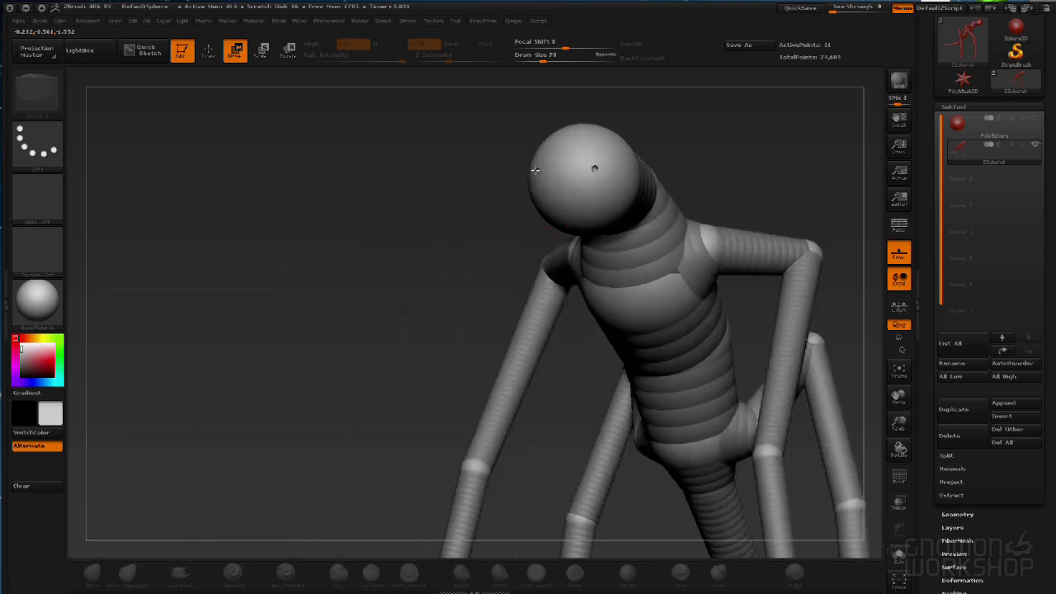
shift+drag(372, 287, 382, 298)
Preview the adaptive skin with PolyFrame turned on and inspect the edge loops around the eyes
key(a)
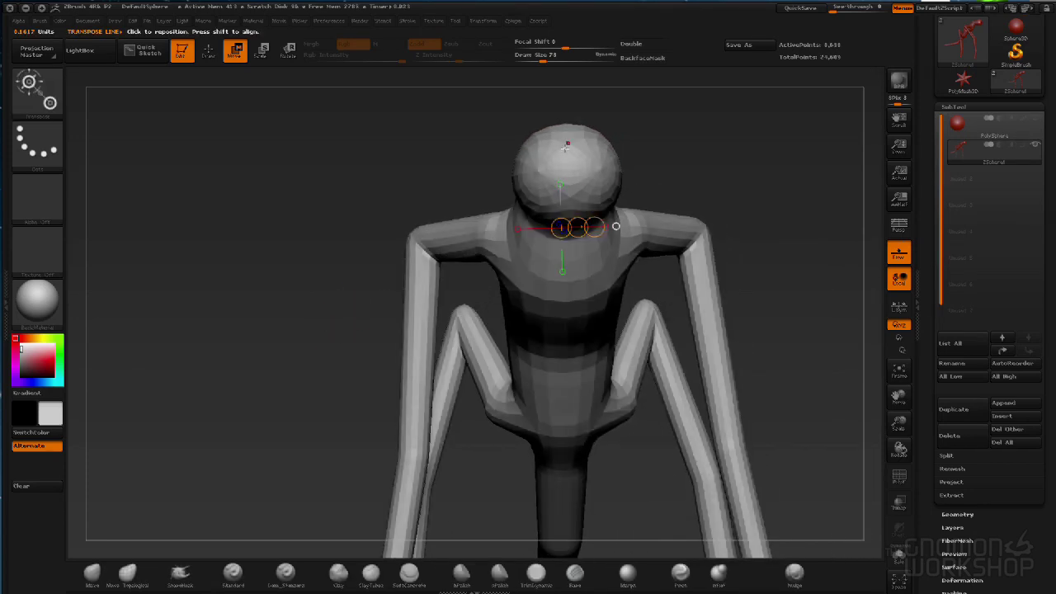
key(shift+f)
drag(368, 157, 680, 197)
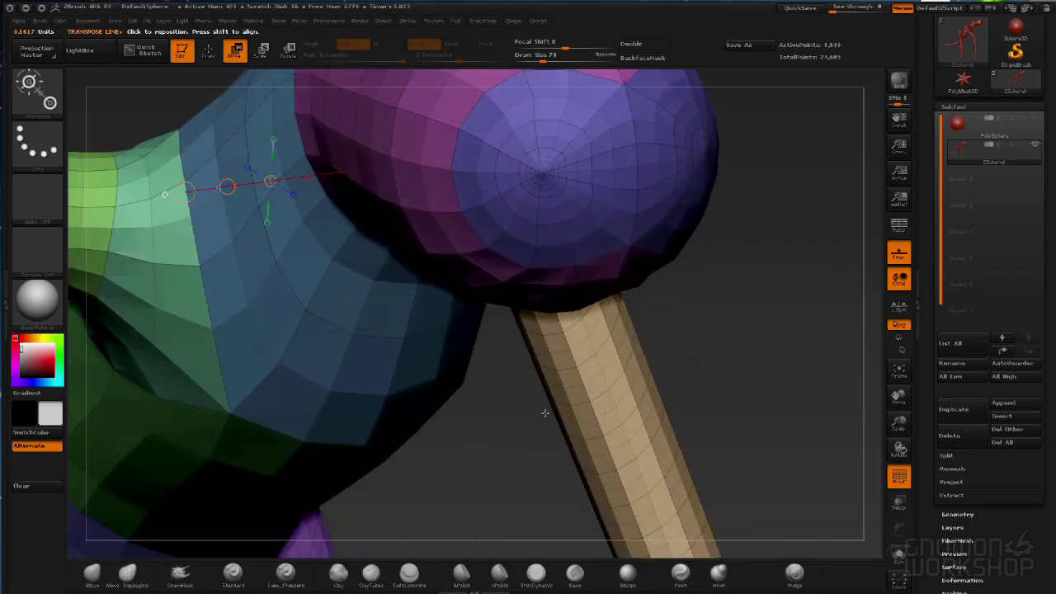
drag(731, 273, 739, 179)
alt+drag(316, 276, 190, 239)
alt+drag(661, 189, 582, 173)
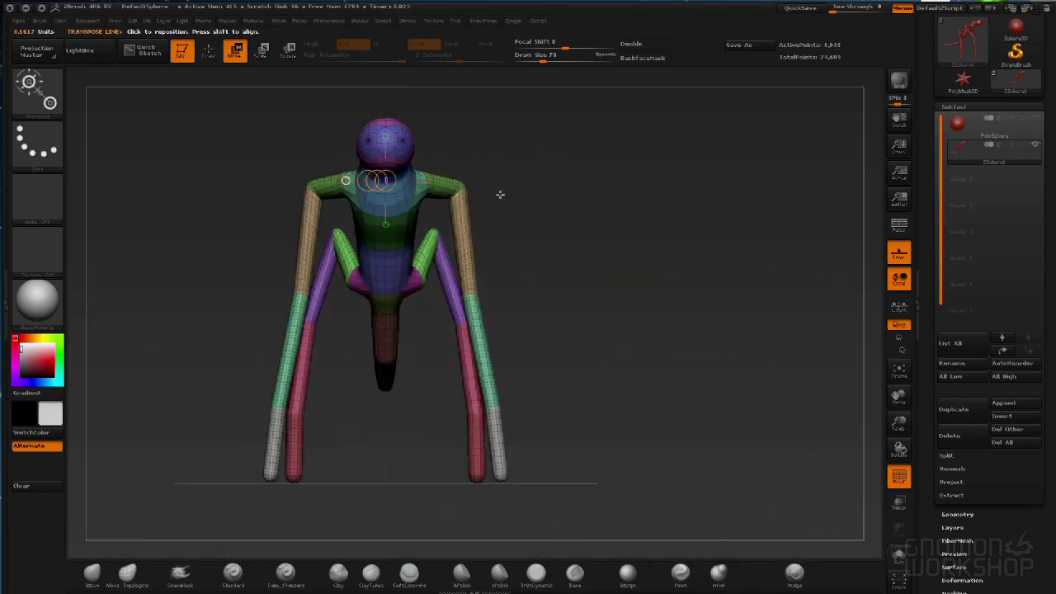
alt+drag(576, 179, 719, 193)
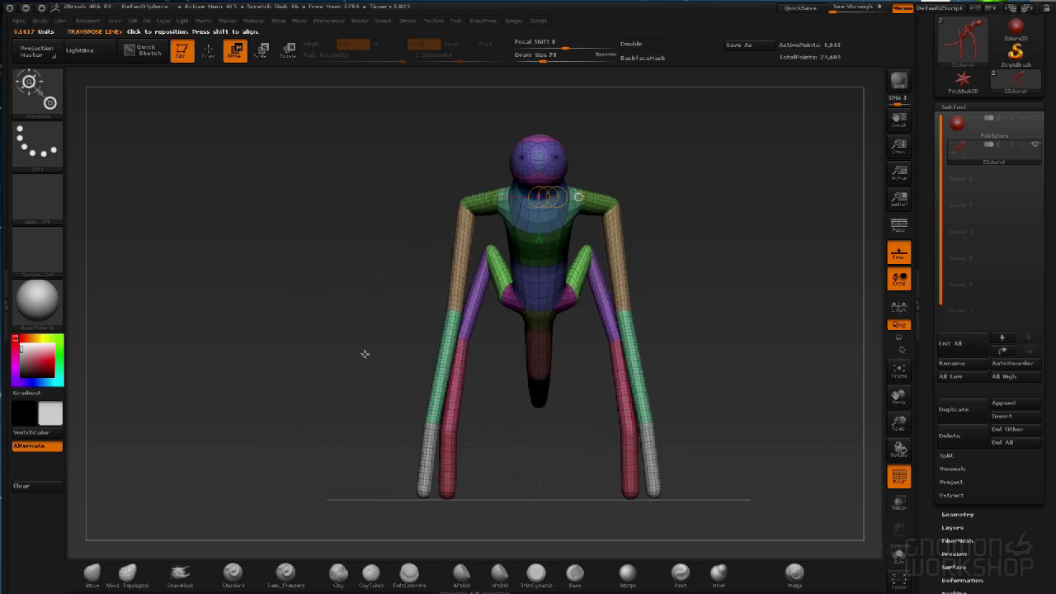
Examine the skin preview from the side and front, and compare it with the creatures in Sketches.jpg
drag(661, 253, 297, 201)
drag(301, 369, 728, 324)
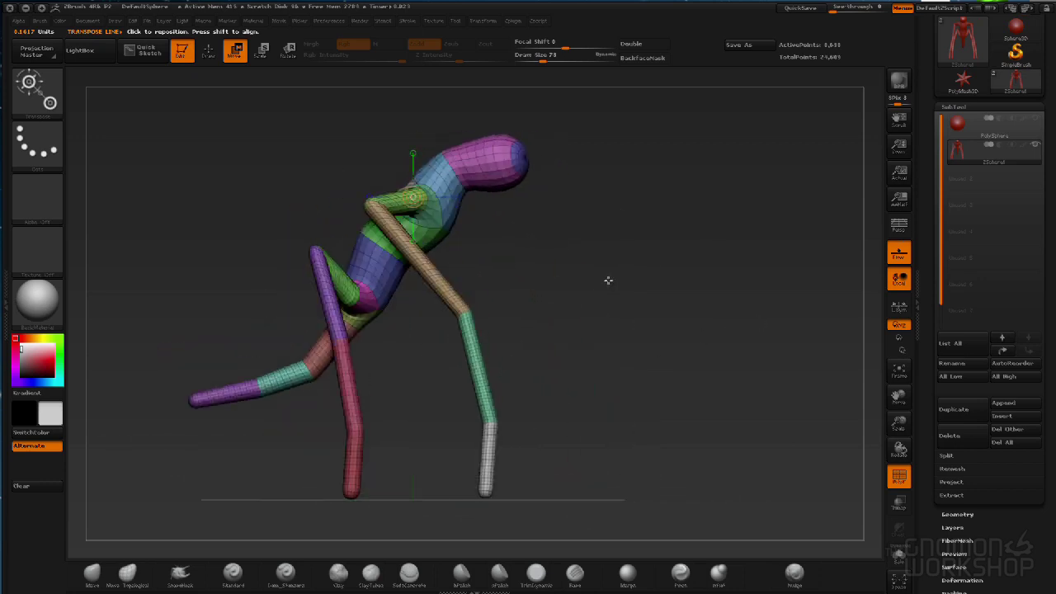
alt+drag(563, 212, 634, 274)
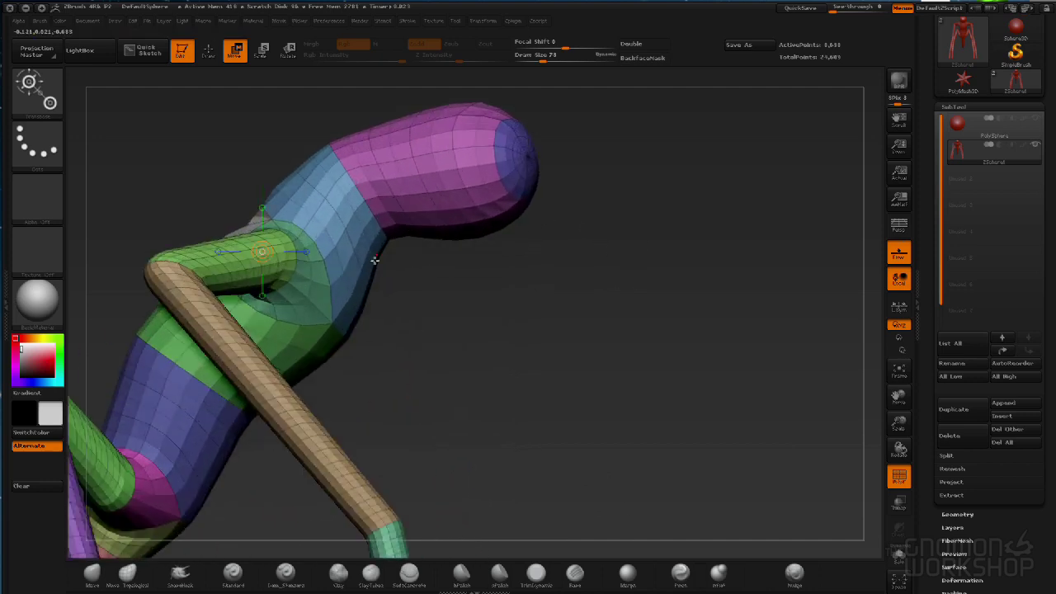
shift+drag(628, 303, 682, 164)
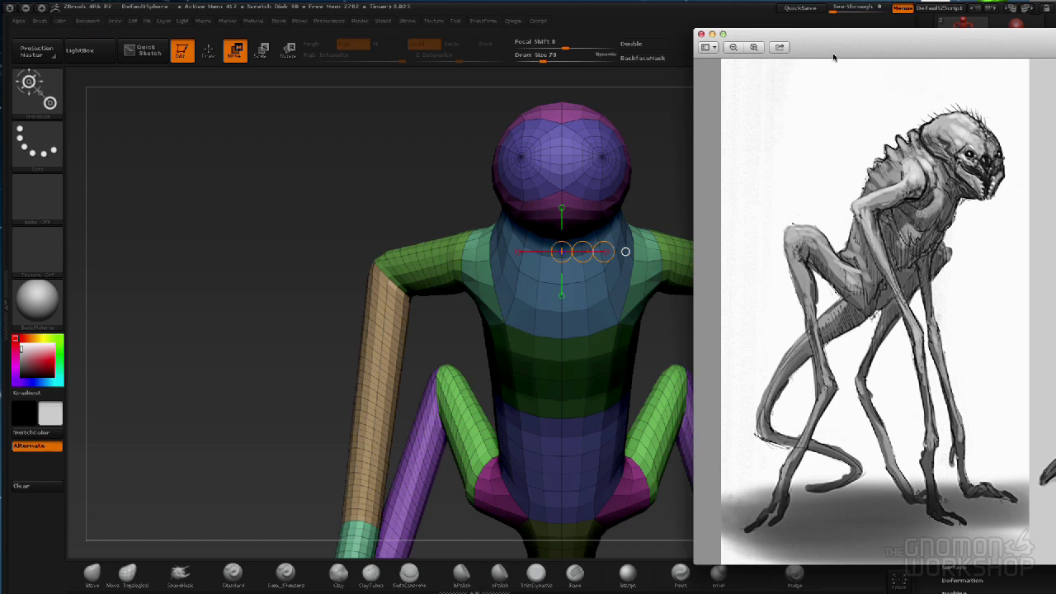
double_click(916, 33)
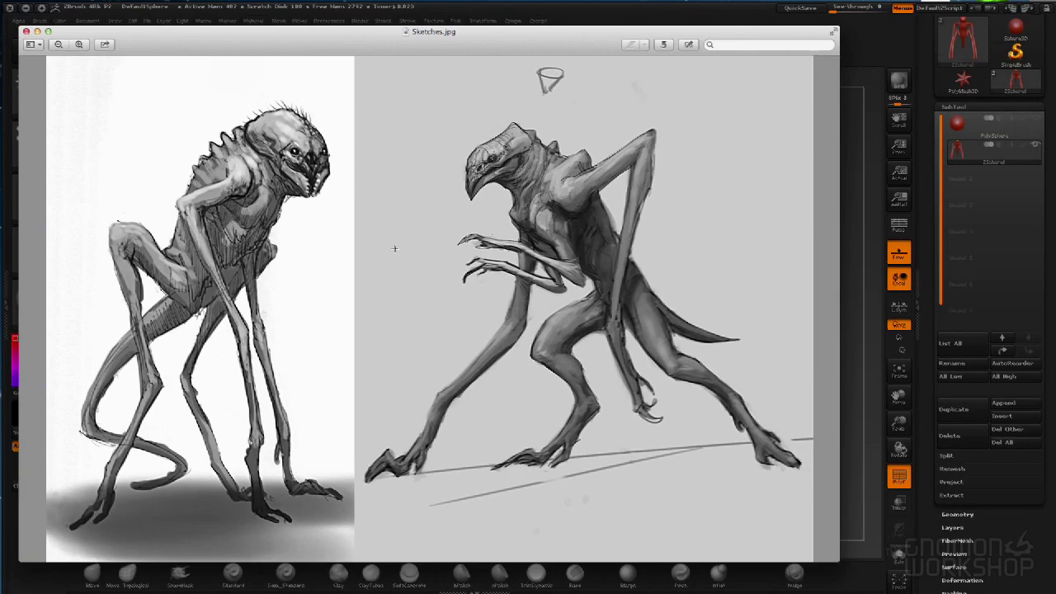
double_click(370, 42)
click(625, 251)
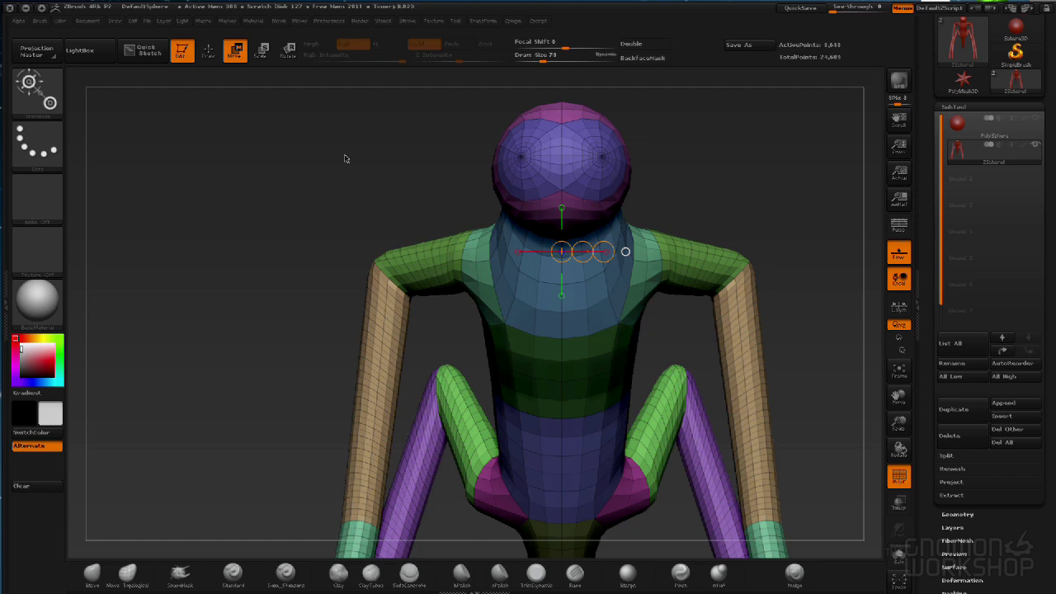
Examine the polygrouped skin preview's full figure, head and torso from front, three-quarter and side views
drag(263, 160, 382, 172)
alt+drag(576, 318, 726, 248)
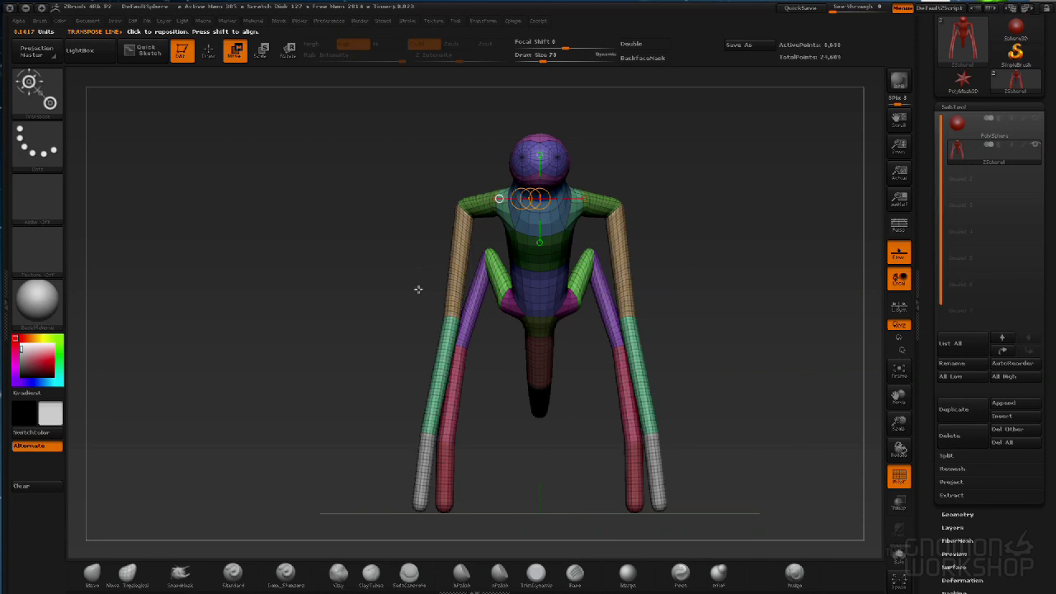
drag(353, 198, 490, 192)
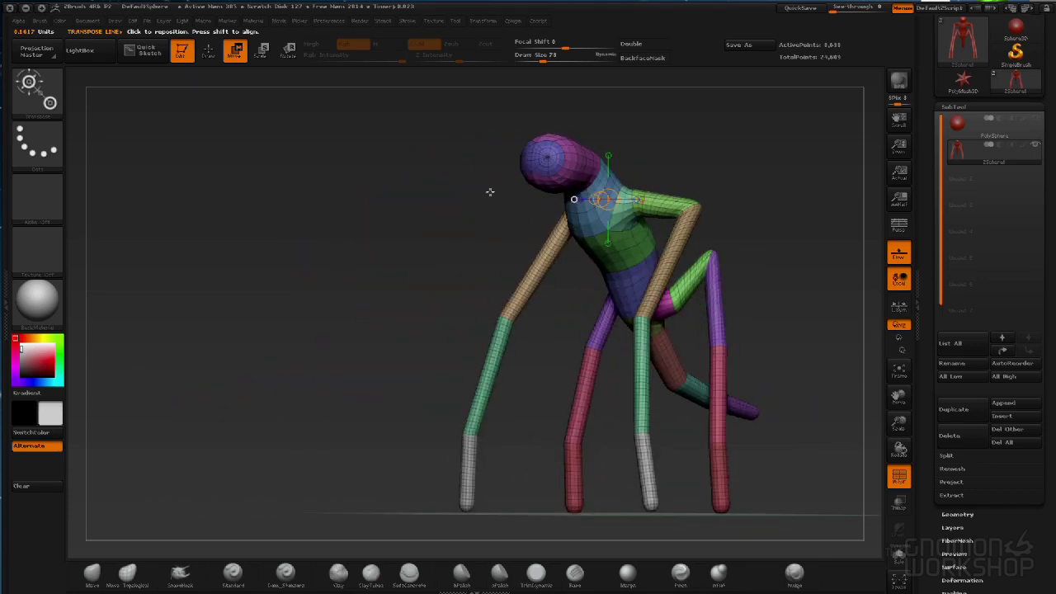
drag(424, 250, 504, 162)
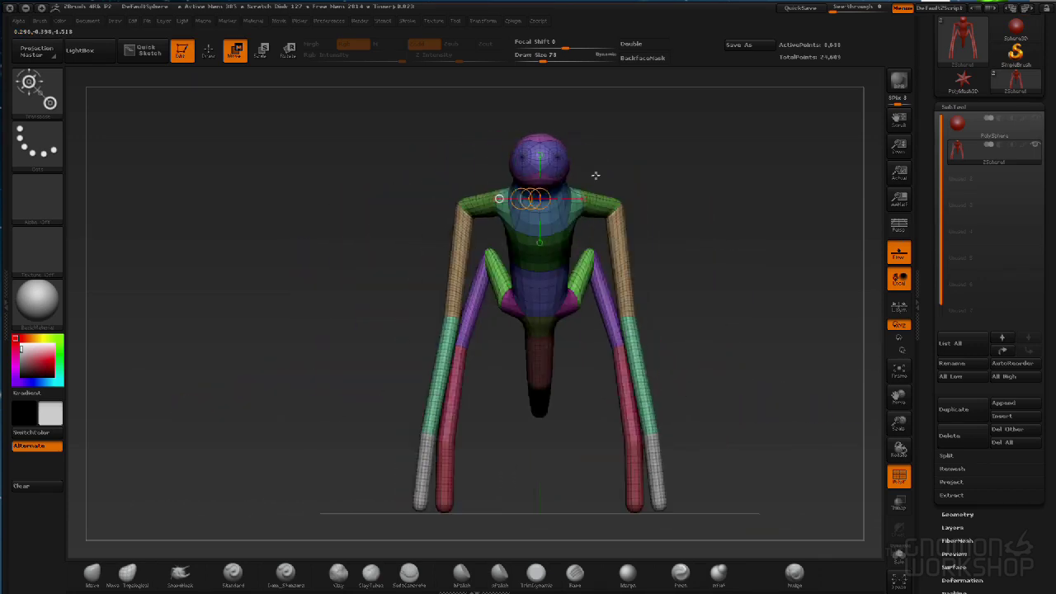
alt+drag(712, 174, 769, 223)
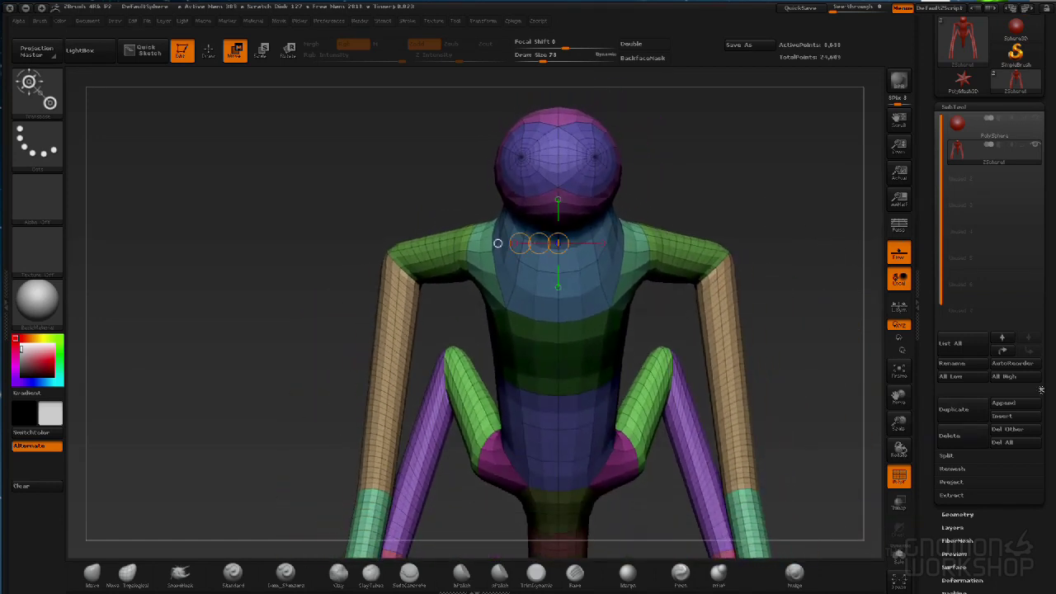
alt+drag(784, 169, 742, 227)
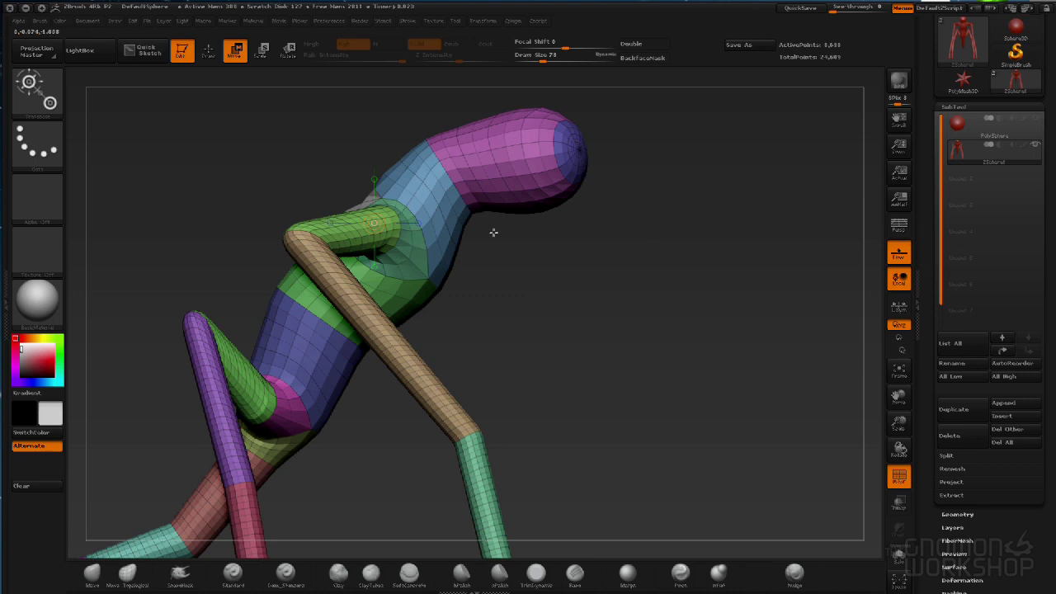
drag(515, 254, 539, 251)
drag(640, 111, 657, 159)
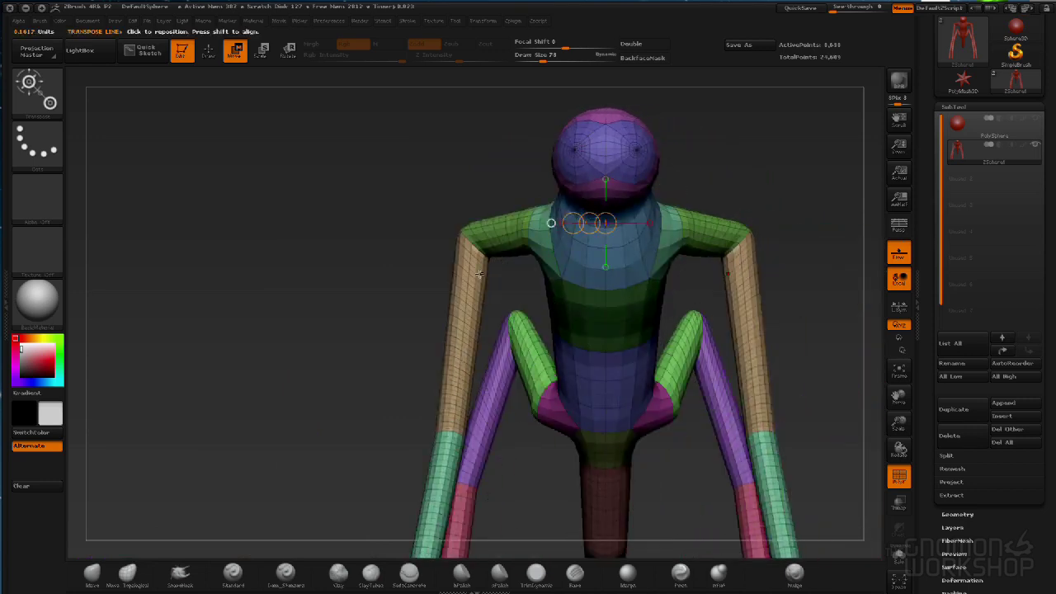
Examine the polygrouped skin preview of the head, shoulders and torso from the front and side
alt+drag(520, 201, 310, 265)
drag(625, 146, 538, 136)
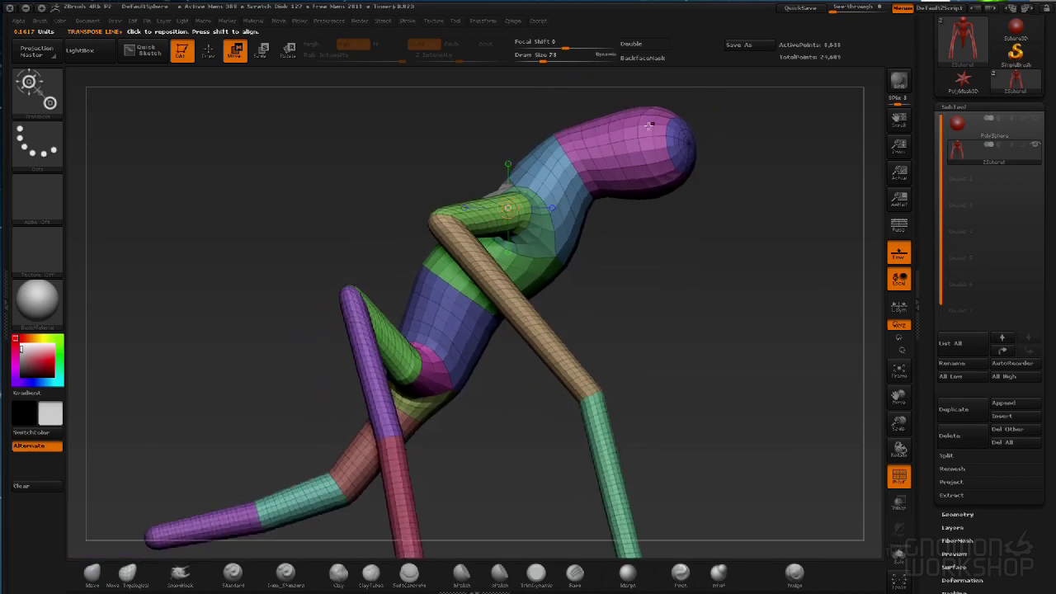
mouse_move(670, 318)
mouse_down()
mouse_move(679, 313)
mouse_move(668, 315)
mouse_up()
alt+drag(596, 160, 331, 190)
drag(678, 193, 700, 212)
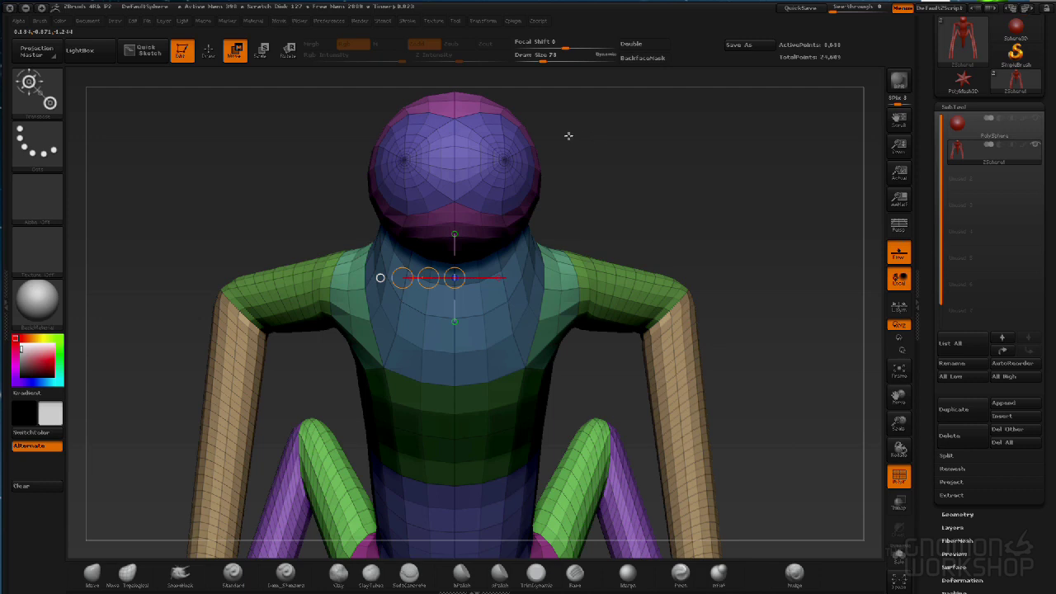
Turn off PolyFrame and return from the adaptive skin preview to the ZSphere view of the head
key(shift+f)
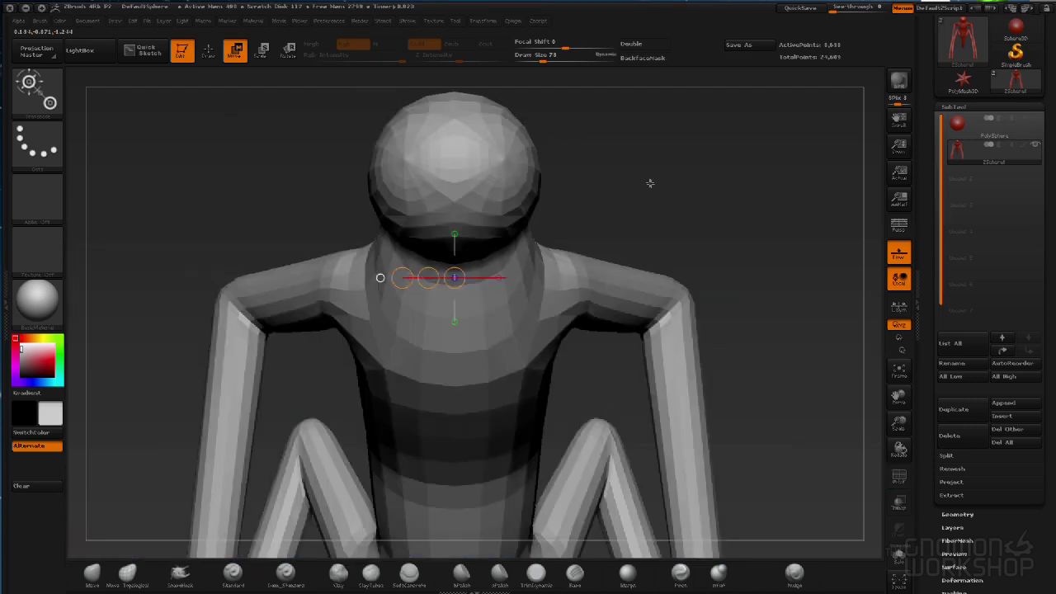
key(a)
drag(614, 175, 666, 180)
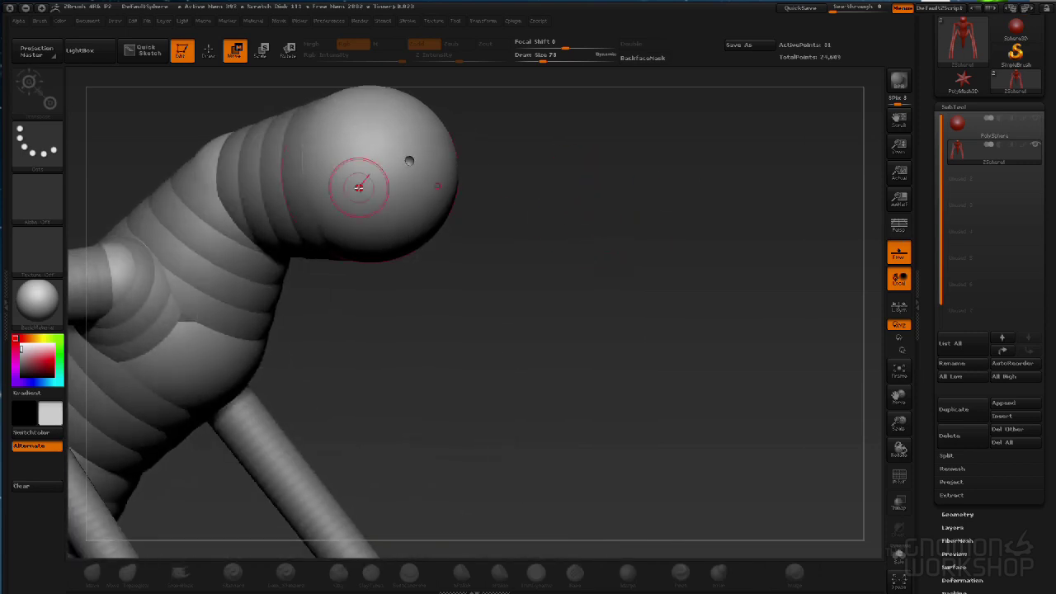
Add a mirrored pair of small ZSpheres on the lower front of the head, with a child ZSphere on each
key(q)
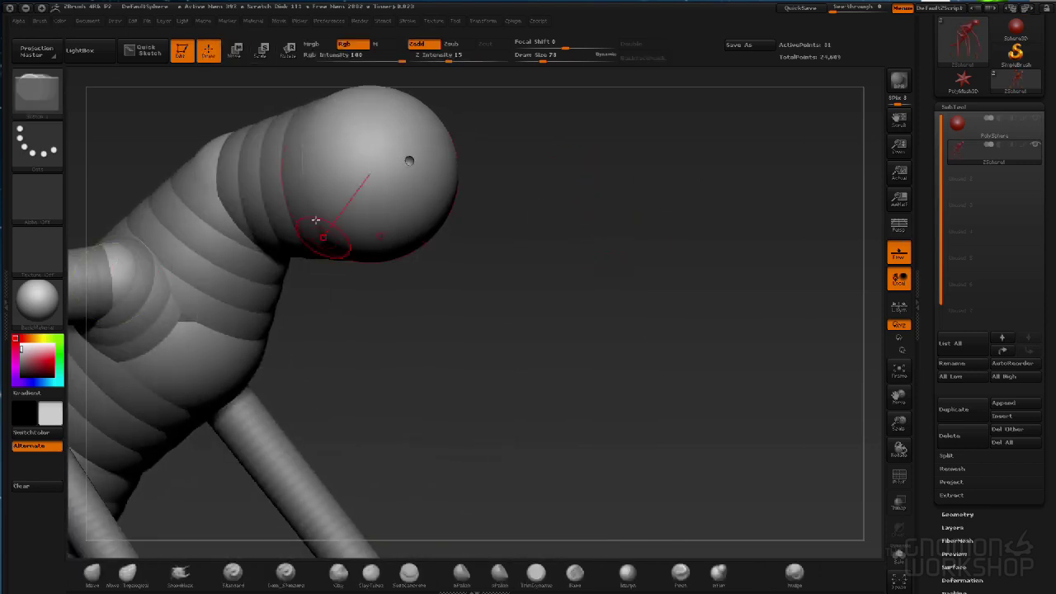
click(399, 229)
drag(492, 259, 557, 203)
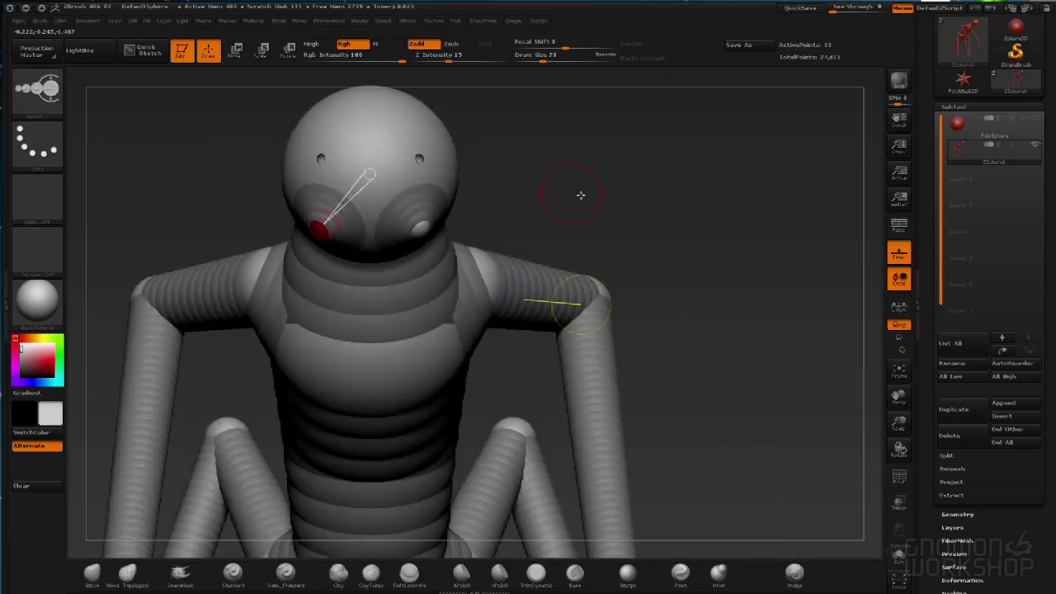
mouse_move(660, 192)
mouse_down()
mouse_move(632, 182)
mouse_move(670, 185)
mouse_up()
drag(556, 198, 442, 98)
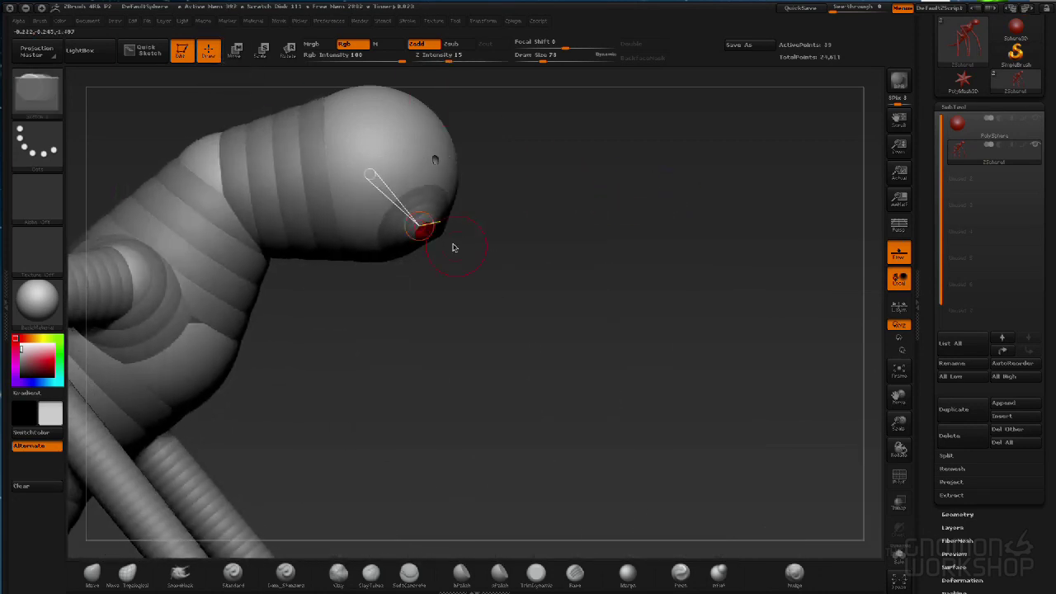
drag(425, 233, 432, 237)
drag(470, 297, 469, 304)
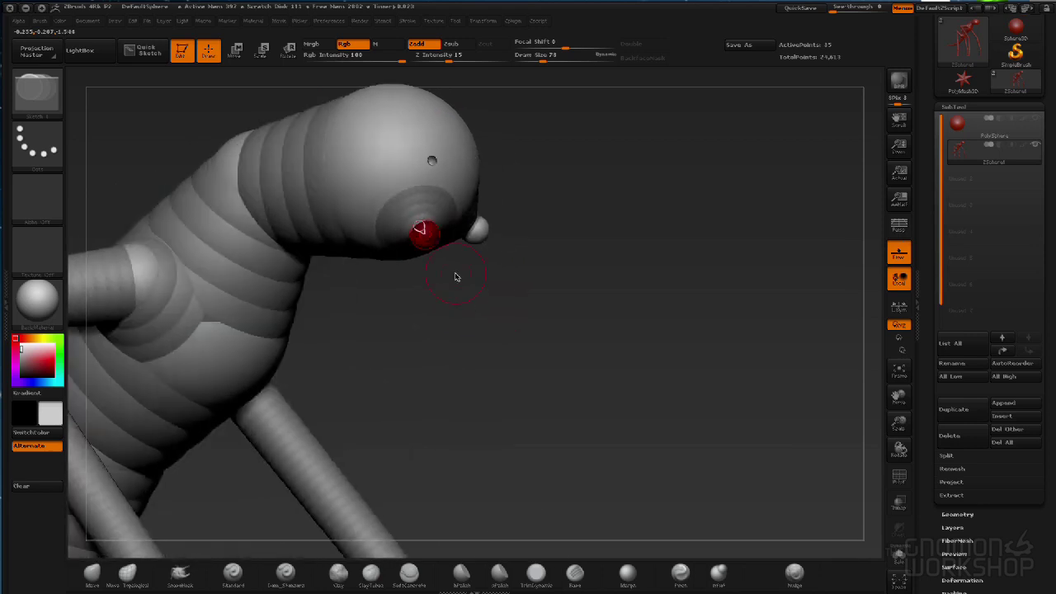
Pull the mirrored child ZSpheres down and forward from the face to form two mandibles
click(235, 50)
drag(423, 232, 451, 264)
mouse_move(516, 308)
mouse_down()
mouse_move(462, 314)
mouse_move(502, 316)
mouse_move(519, 302)
mouse_up()
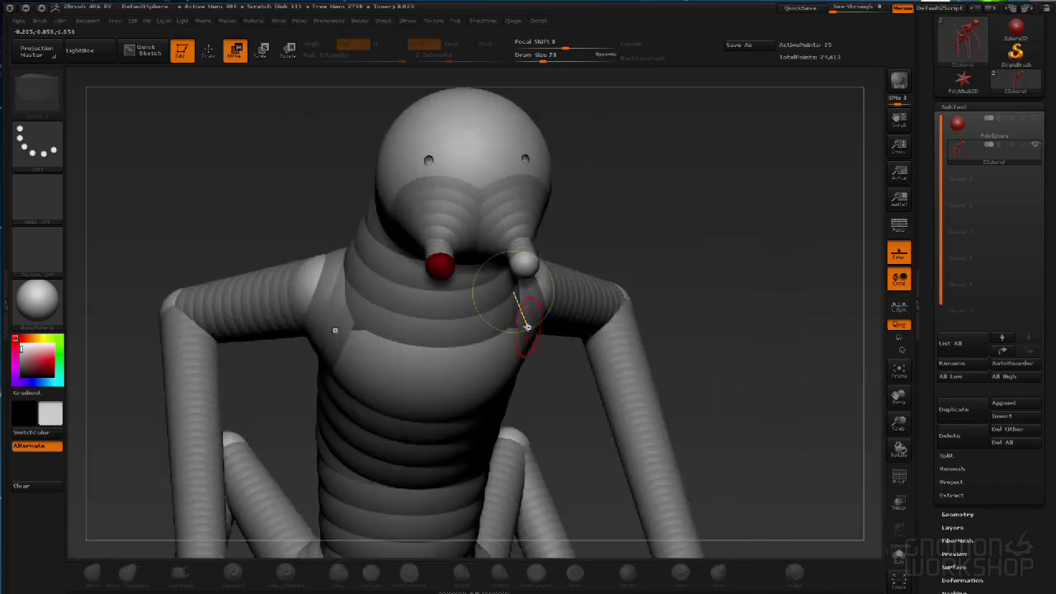
Compare the whole figure's proportions and pose with the standing creature in the sketch
key(a)
key(q)
drag(349, 285, 545, 358)
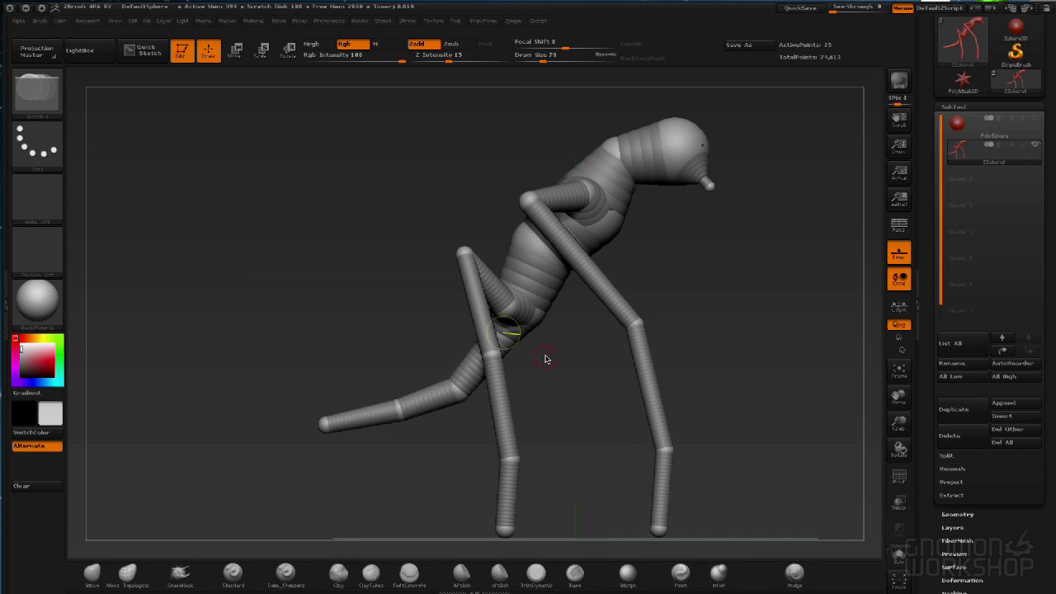
mouse_move(1055, 49)
mouse_down()
mouse_move(897, 62)
mouse_move(1055, 41)
mouse_move(955, 47)
mouse_up()
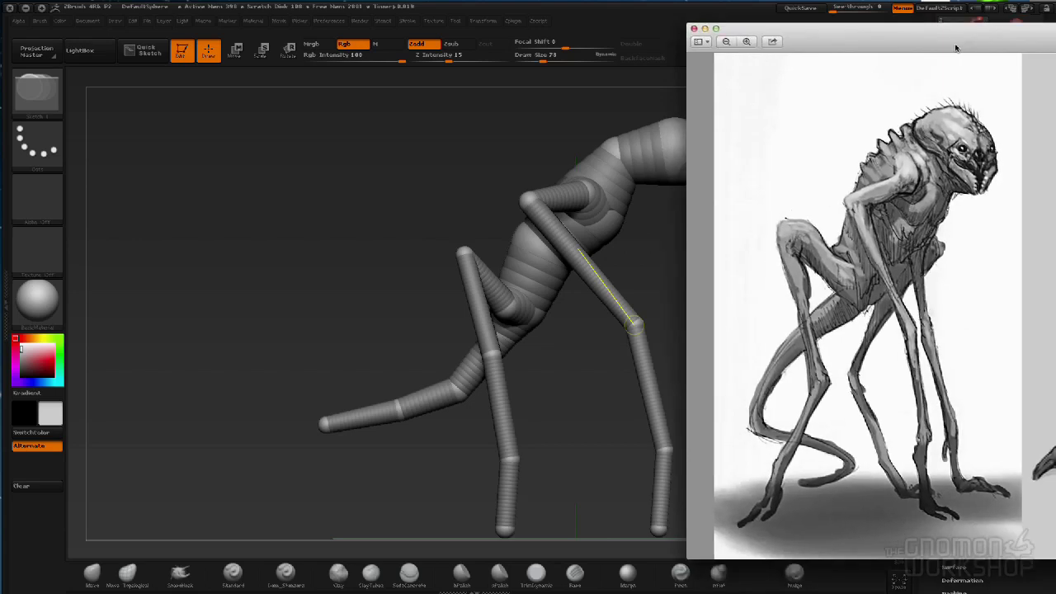
click(766, 163)
drag(340, 182, 433, 192)
shift+drag(633, 156, 672, 153)
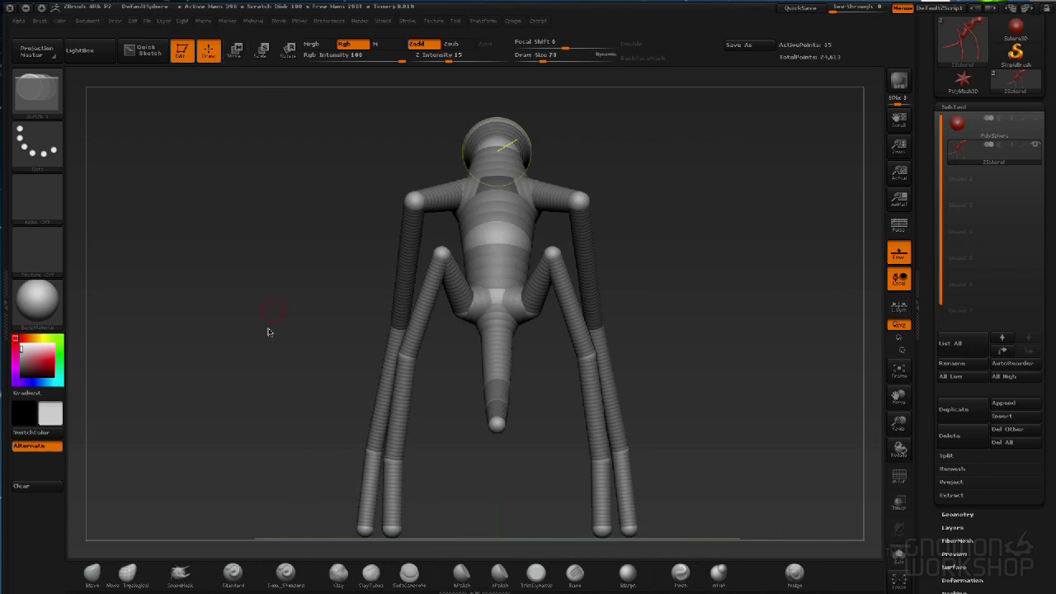
Enlarge the draw size and move the pelvis ZSphere forward in side view to lengthen the thighs
key(])
key(])
shift+drag(486, 183, 474, 264)
key(w)
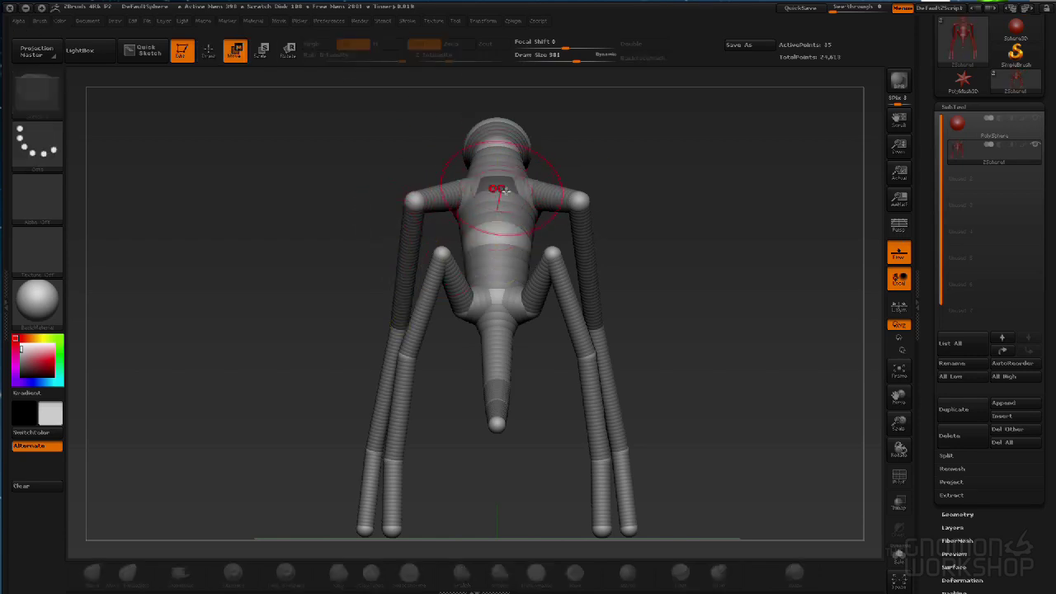
drag(628, 177, 683, 190)
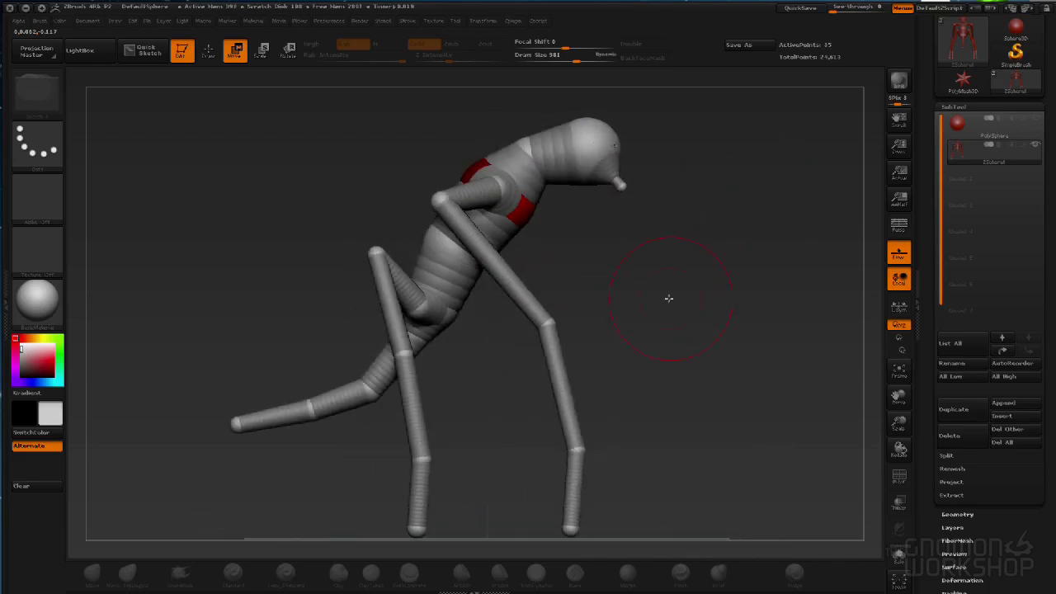
mouse_move(437, 321)
mouse_down()
mouse_move(413, 311)
mouse_move(454, 319)
mouse_up()
mouse_move(699, 306)
mouse_down()
mouse_move(655, 305)
mouse_move(681, 313)
mouse_move(665, 318)
mouse_move(420, 325)
mouse_move(446, 318)
mouse_up()
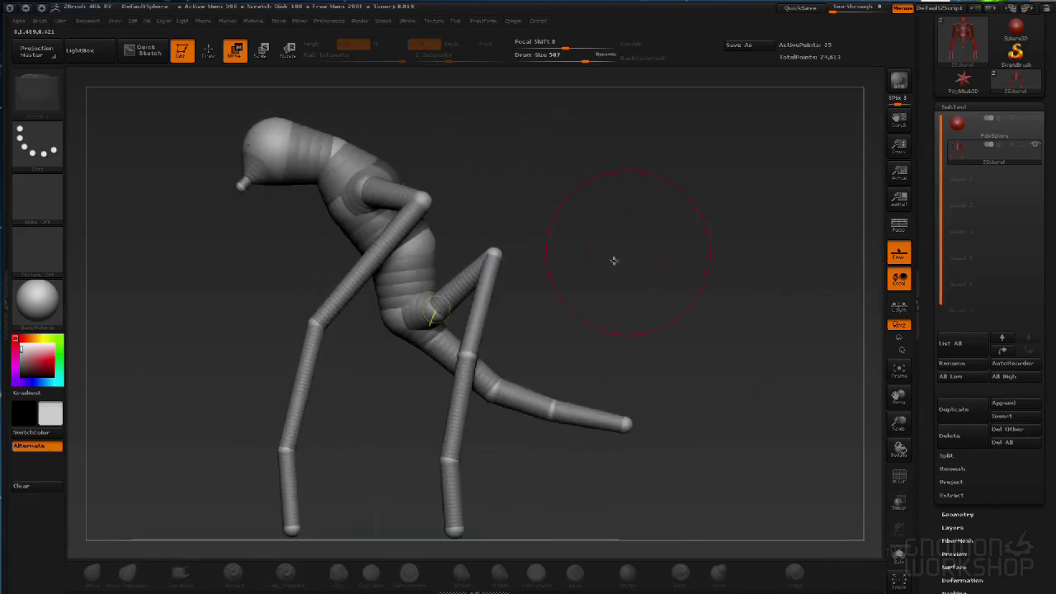
Scale up the mirrored knee ZSpheres of the hind legs and inspect them from behind
drag(633, 236, 809, 242)
mouse_move(764, 296)
mouse_down()
mouse_move(755, 352)
mouse_move(769, 392)
mouse_up()
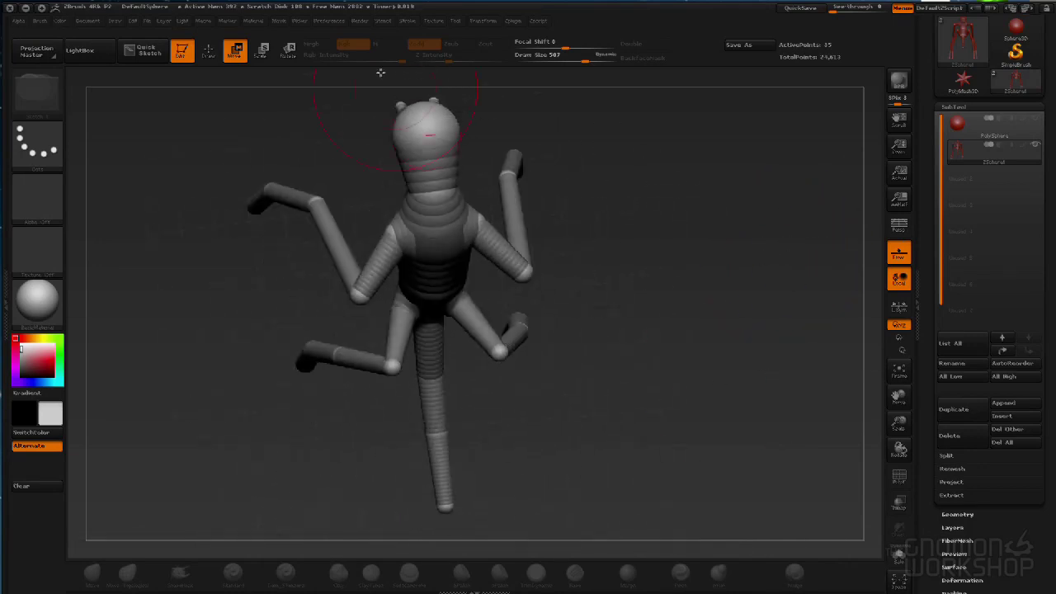
click(260, 50)
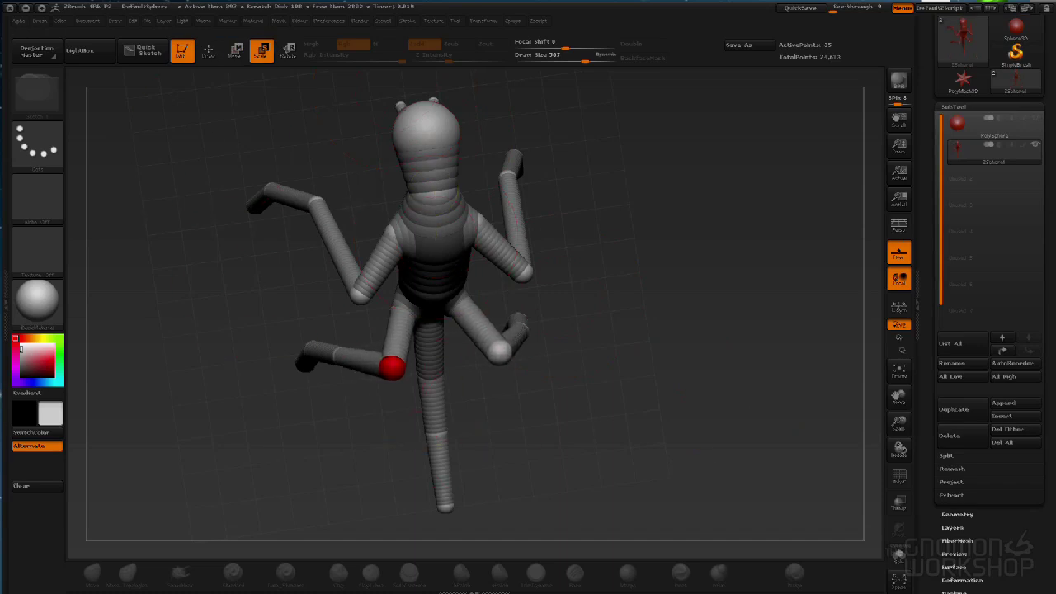
drag(663, 432, 657, 313)
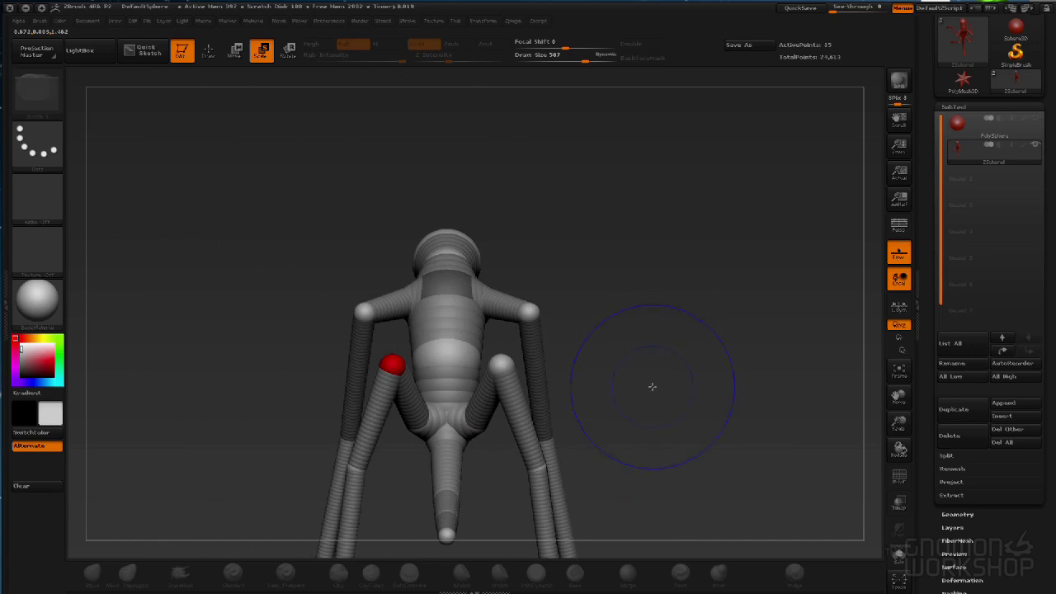
drag(676, 404, 639, 249)
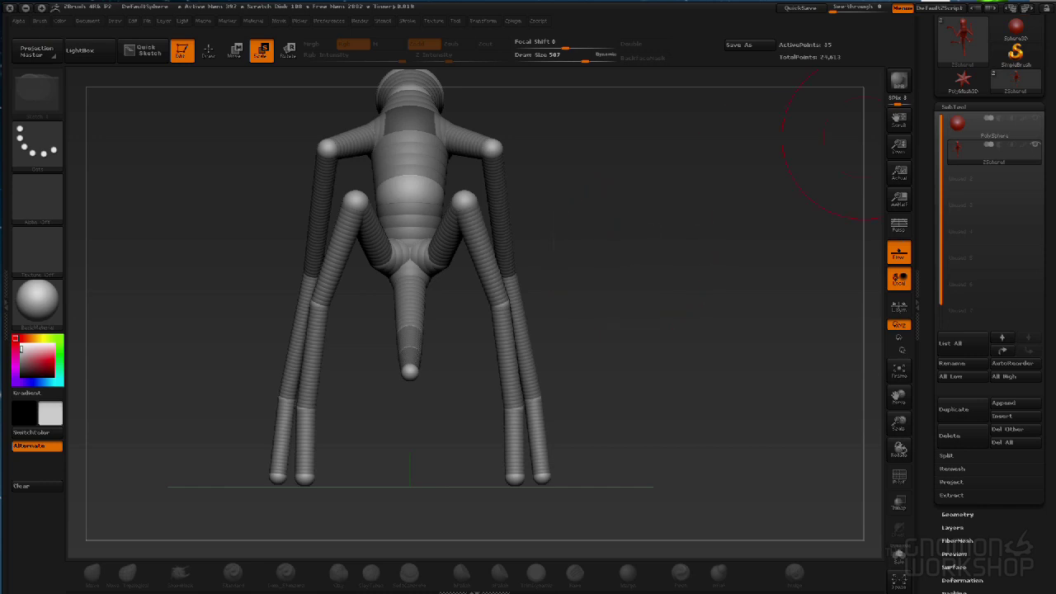
Check the hind legs against the sketch and move their mirrored mid-shin joints inward and down
key(super+Tab)
drag(940, 122, 921, 57)
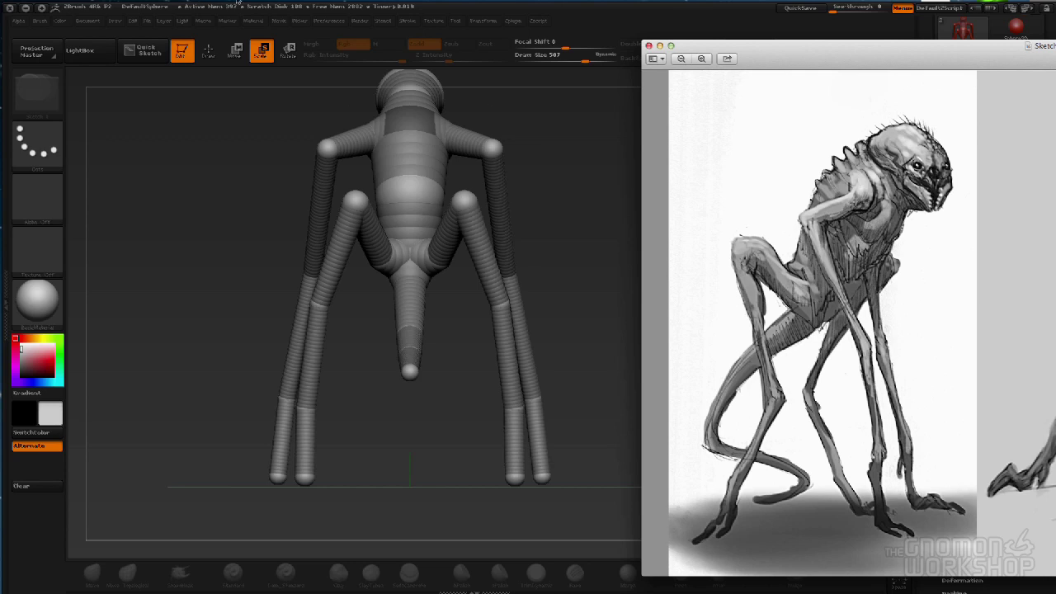
key(super+Tab)
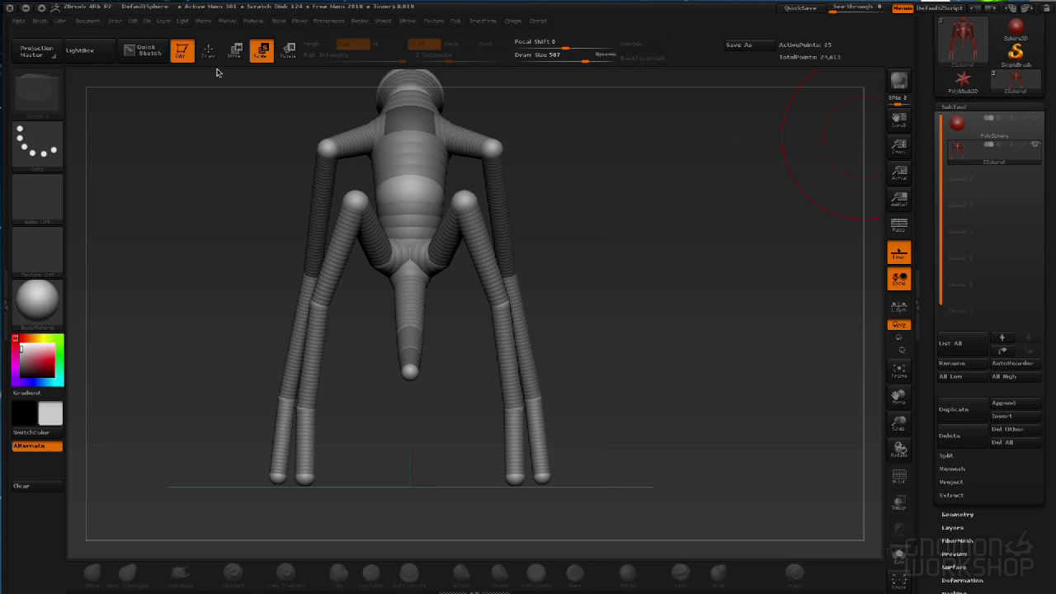
mouse_move(325, 301)
mouse_down()
mouse_move(304, 395)
mouse_move(329, 326)
mouse_up()
click(307, 303)
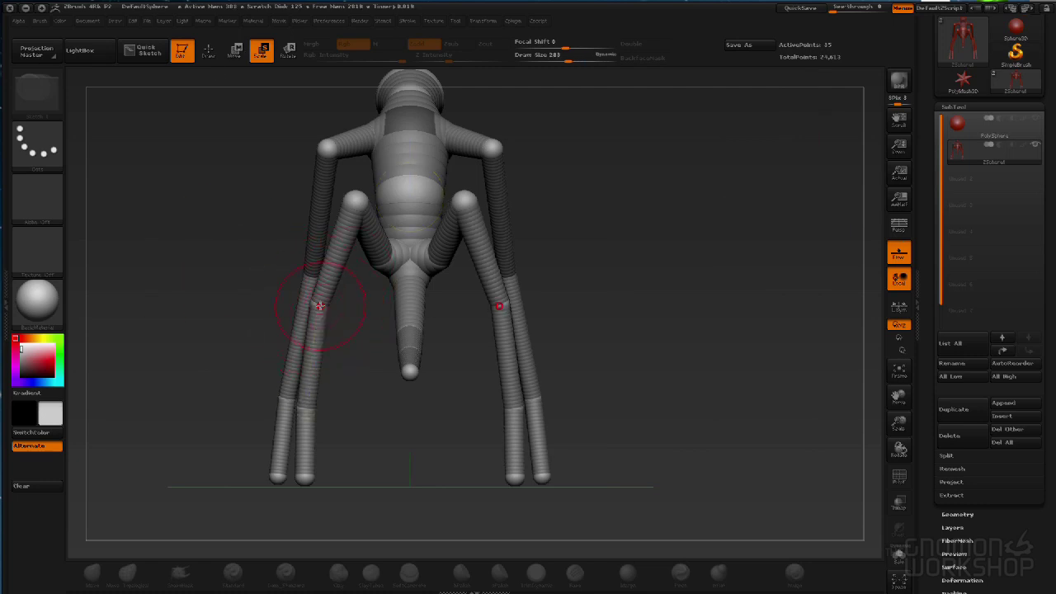
click(234, 50)
drag(320, 307, 349, 341)
drag(382, 451, 482, 449)
drag(645, 262, 695, 319)
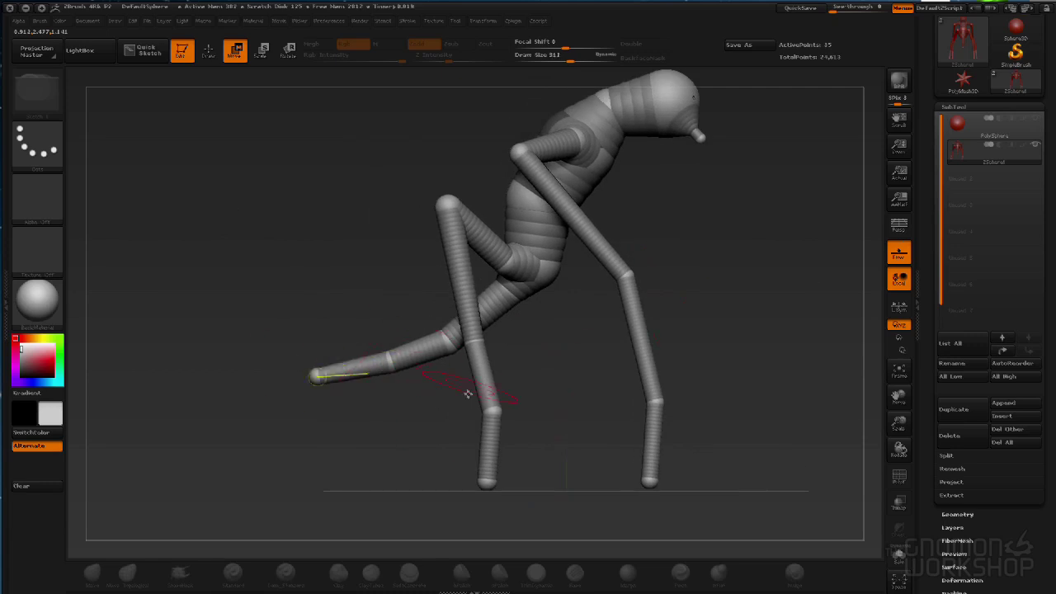
Shift the hind legs' ankle and foot ZSpheres backward and fine-tune the mid-shin joints above them
drag(492, 413, 481, 410)
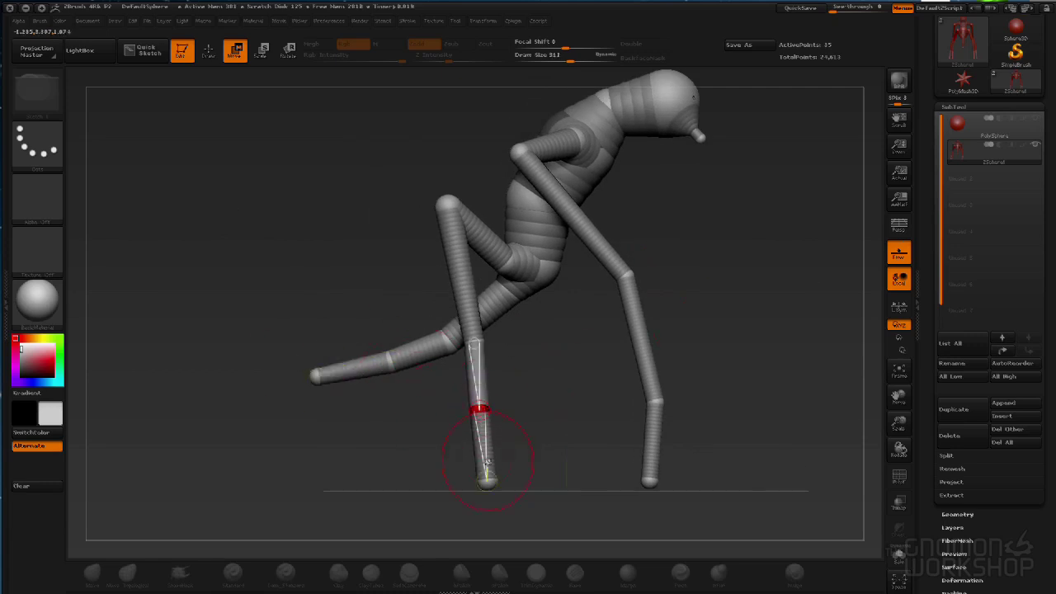
drag(486, 483, 476, 482)
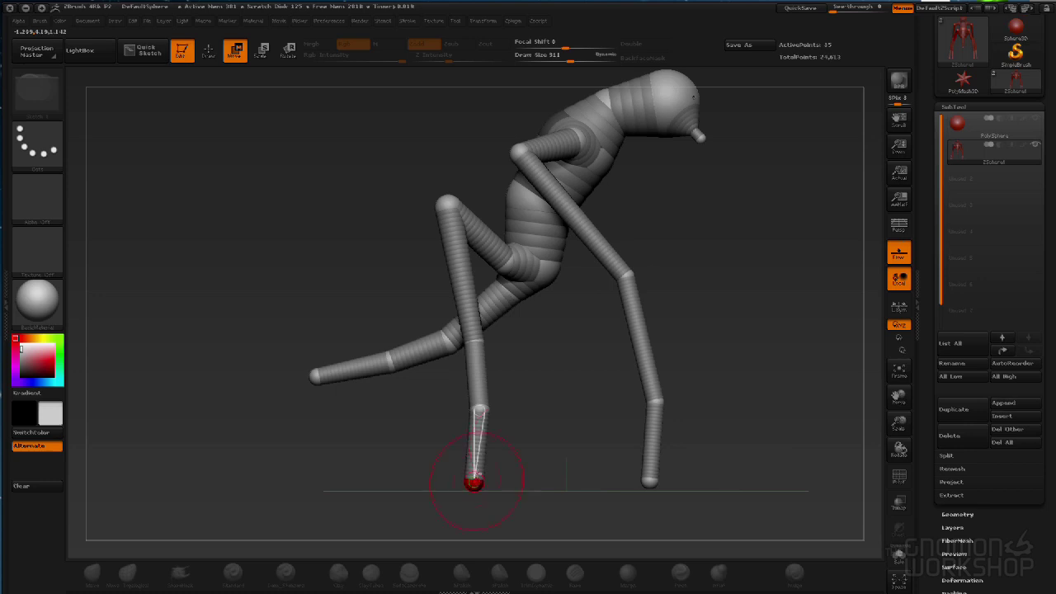
mouse_move(590, 440)
mouse_down()
mouse_move(629, 443)
mouse_move(575, 443)
mouse_up()
mouse_move(459, 342)
mouse_down()
mouse_move(462, 353)
mouse_move(460, 332)
mouse_up()
drag(628, 320, 732, 314)
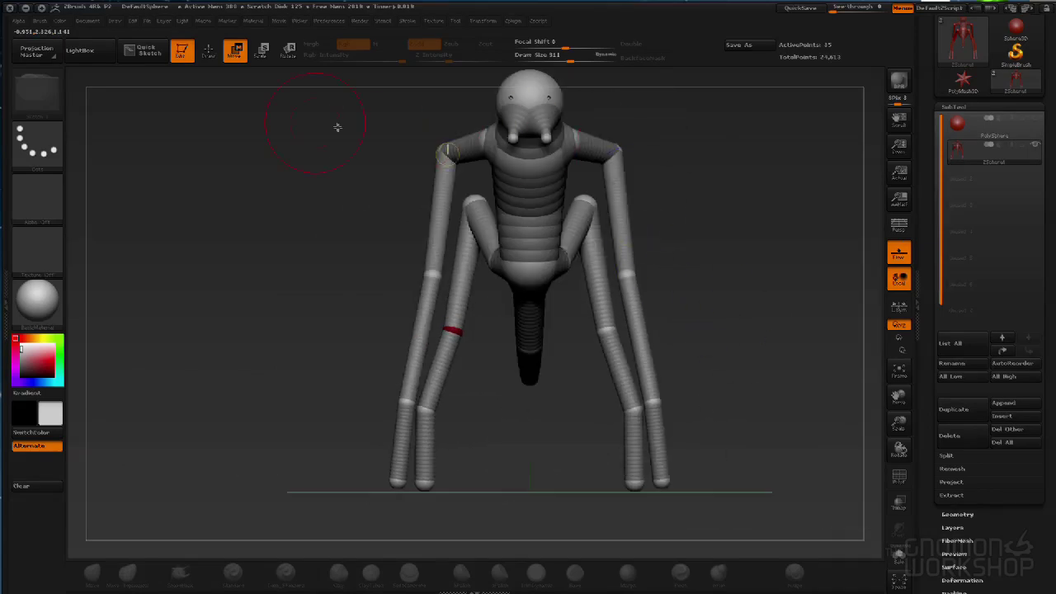
drag(690, 252, 756, 267)
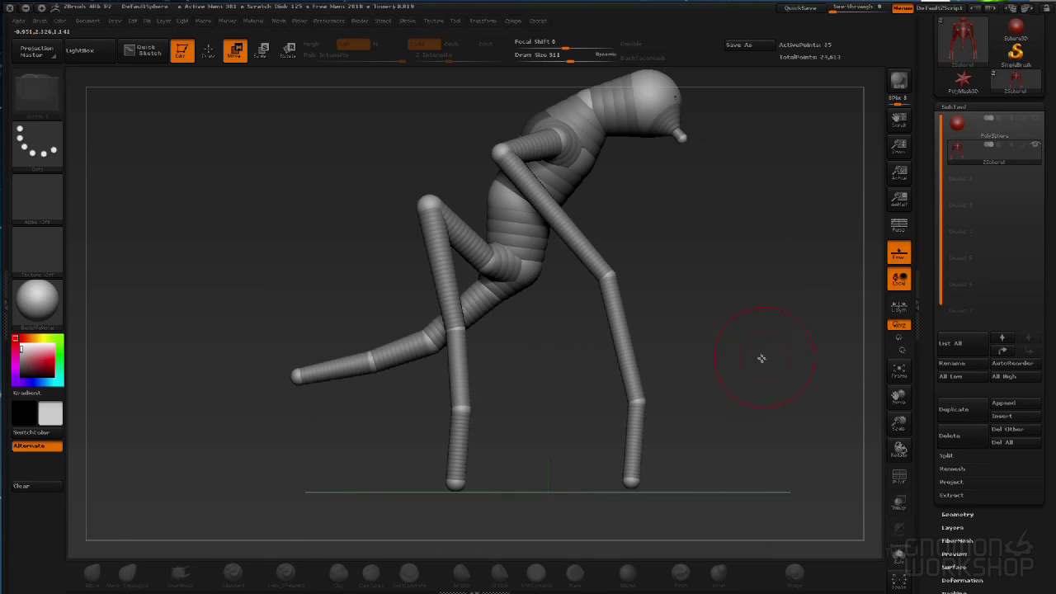
Add two small mirrored toe ZSpheres to the end of each front leg and extend them into toes
drag(771, 349, 552, 358)
alt+drag(751, 275, 535, 252)
click(209, 50)
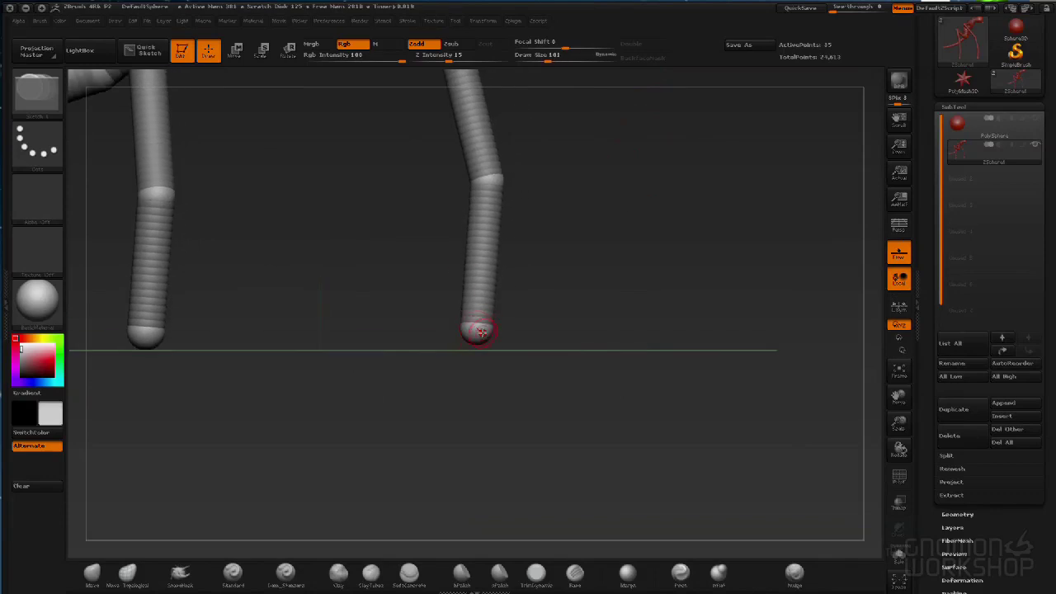
drag(533, 342, 492, 334)
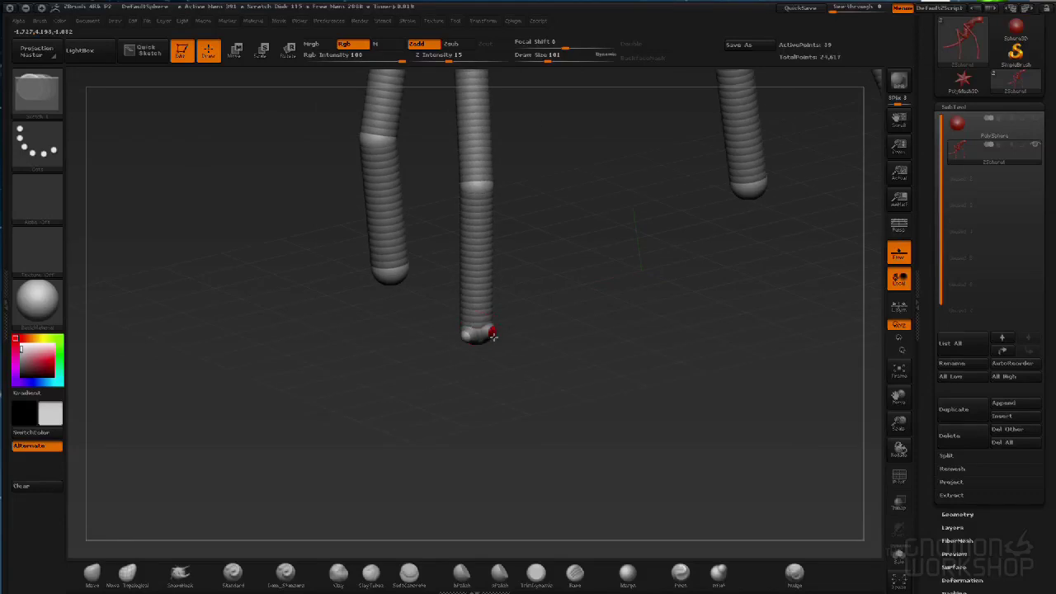
mouse_move(594, 343)
mouse_down()
mouse_move(624, 327)
mouse_move(677, 332)
mouse_move(676, 358)
mouse_move(572, 347)
mouse_move(550, 360)
mouse_move(495, 337)
mouse_move(553, 347)
mouse_move(589, 321)
mouse_move(577, 312)
mouse_up()
key(w)
key(q)
click(512, 309)
key(w)
mouse_move(512, 309)
mouse_down()
mouse_move(594, 336)
mouse_move(545, 330)
mouse_up()
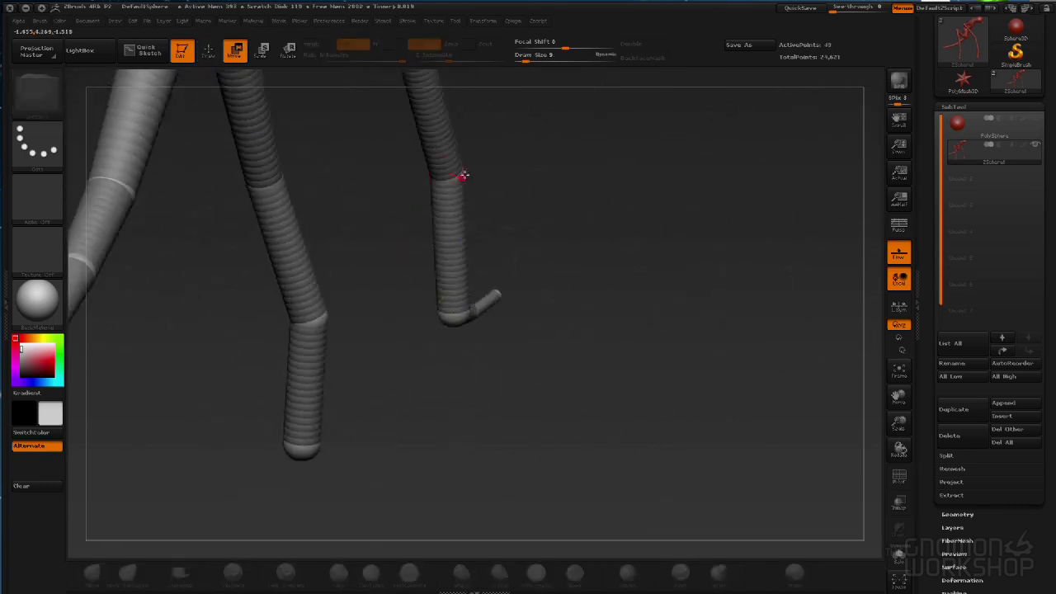
Add two small mirrored finger ZSpheres at the wrist joints of the front legs and pull them outward
key(q)
drag(528, 247, 545, 245)
click(449, 201)
click(458, 203)
key(e)
key(w)
mouse_move(458, 203)
mouse_down()
mouse_move(472, 252)
mouse_move(501, 251)
mouse_move(438, 255)
mouse_up()
key(q)
click(432, 203)
key(w)
key(r)
mouse_move(528, 251)
mouse_down()
mouse_move(462, 256)
mouse_move(462, 272)
mouse_up()
Add further mirrored digit ZSpheres on the front limbs and pull them out to lengthen the digits
click(208, 51)
click(486, 334)
key(w)
mouse_move(564, 382)
mouse_down()
mouse_move(490, 365)
mouse_move(520, 398)
mouse_move(528, 363)
mouse_up()
mouse_move(486, 333)
mouse_down()
mouse_move(488, 324)
mouse_move(545, 347)
mouse_up()
key(q)
click(508, 311)
mouse_move(507, 312)
mouse_down()
mouse_move(628, 372)
mouse_move(561, 387)
mouse_move(627, 355)
mouse_move(609, 248)
mouse_move(625, 278)
mouse_move(542, 349)
mouse_up()
key(w)
drag(448, 428, 562, 425)
Add and reposition ZSpheres on the small digits to shape jointed fingers at the front wrists
key(q)
key(w)
drag(512, 354, 502, 349)
key(q)
click(511, 363)
key(w)
mouse_move(482, 404)
mouse_down()
mouse_move(438, 405)
mouse_move(632, 377)
mouse_move(627, 272)
mouse_move(577, 247)
mouse_up()
drag(578, 165, 527, 257)
click(507, 285)
key(q)
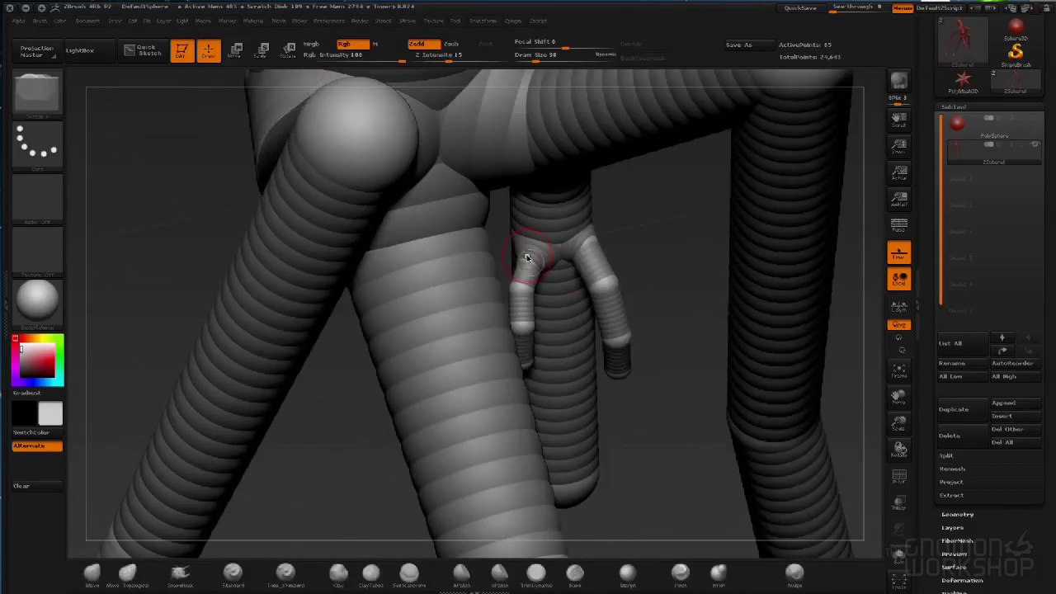
Add small mirrored toe ZSpheres to the hind feet and extend them into splayed toes
key(a)
mouse_move(677, 173)
mouse_down()
mouse_move(771, 323)
mouse_move(654, 262)
mouse_move(684, 355)
mouse_move(684, 257)
mouse_move(481, 278)
mouse_move(363, 305)
mouse_up()
key(a)
key(w)
mouse_move(293, 328)
mouse_down()
mouse_move(396, 281)
mouse_move(500, 302)
mouse_up()
key(q)
click(404, 305)
mouse_move(404, 306)
mouse_down()
mouse_move(347, 273)
mouse_move(267, 134)
mouse_move(556, 341)
mouse_move(495, 330)
mouse_move(448, 299)
mouse_move(523, 412)
mouse_move(487, 312)
mouse_move(474, 321)
mouse_move(530, 349)
mouse_move(700, 384)
mouse_move(476, 316)
mouse_move(663, 212)
mouse_move(761, 264)
mouse_move(734, 264)
mouse_up()
key(w)
alt+drag(420, 151, 539, 163)
alt+drag(808, 267, 681, 162)
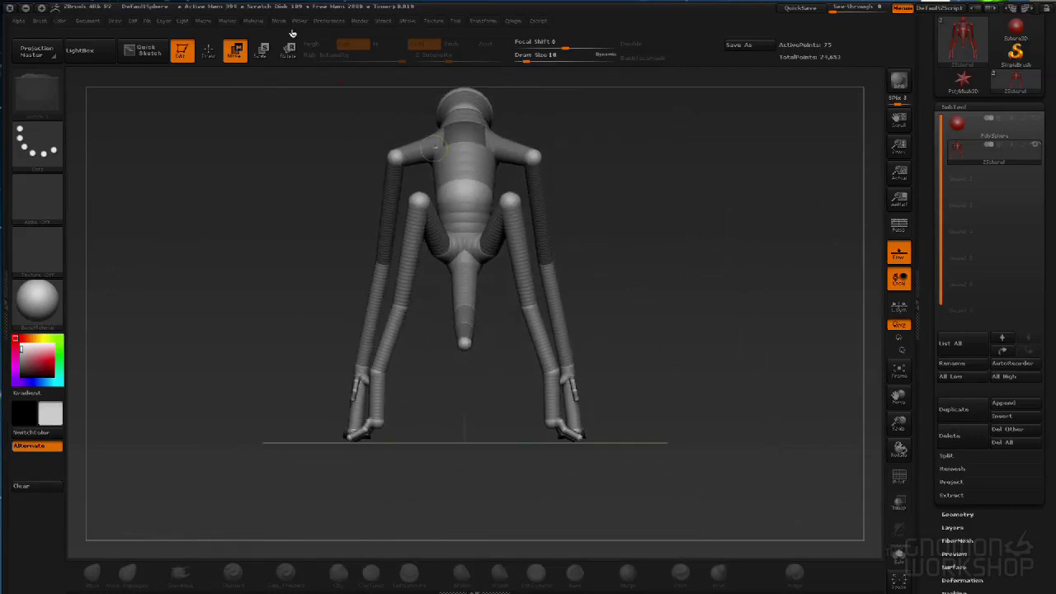
Enlarge the draw size and spread the mirrored hind knee ZSpheres outward from the body
click(236, 52)
mouse_move(475, 260)
mouse_down()
mouse_move(719, 276)
mouse_move(669, 306)
mouse_up()
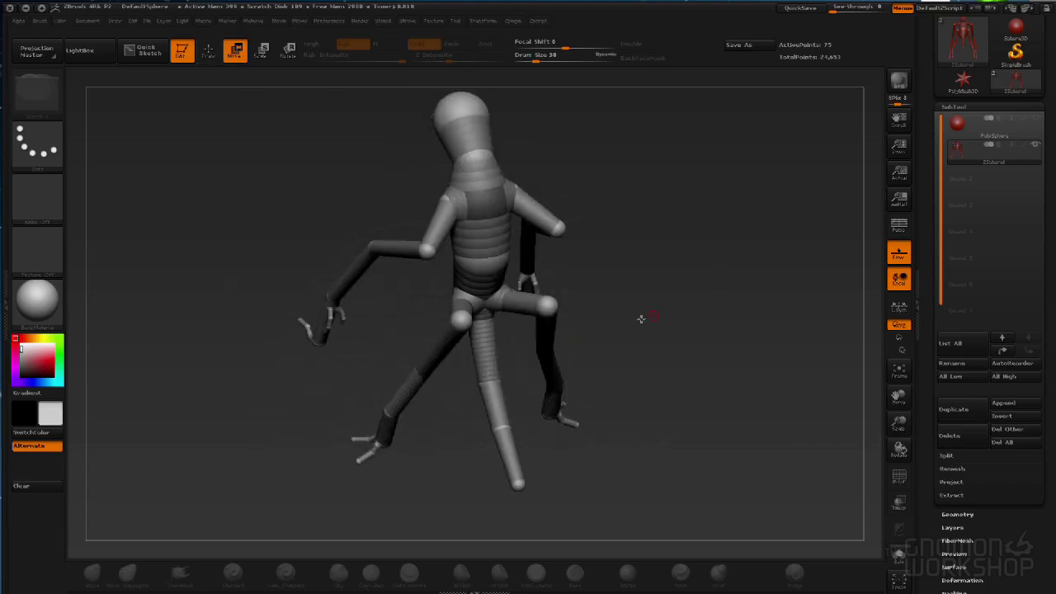
key(space)
drag(526, 308, 579, 312)
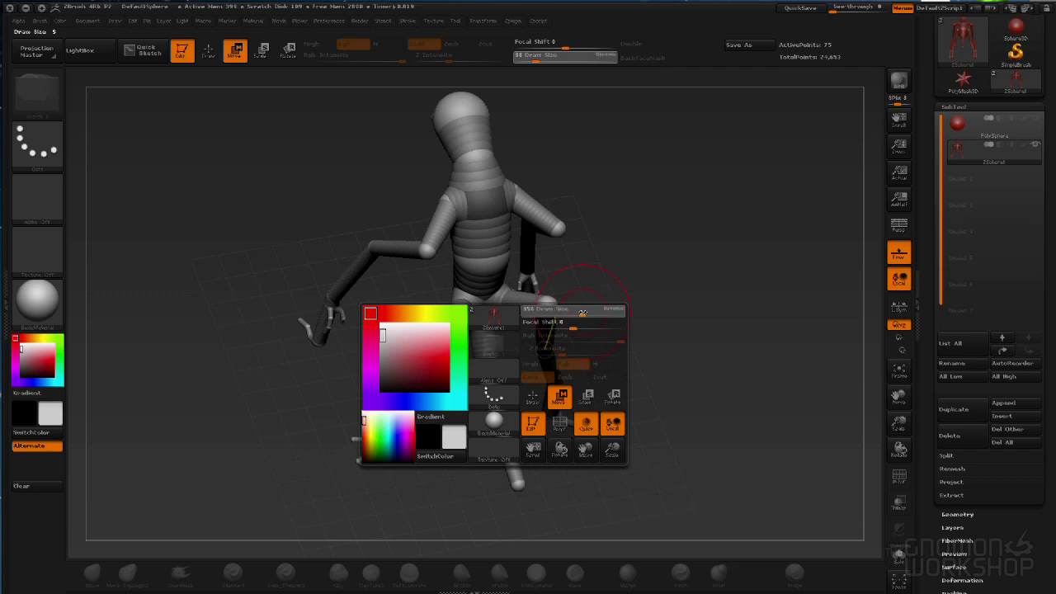
drag(724, 288, 726, 323)
drag(531, 375, 570, 373)
mouse_move(654, 410)
mouse_down()
mouse_move(669, 300)
mouse_move(674, 326)
mouse_up()
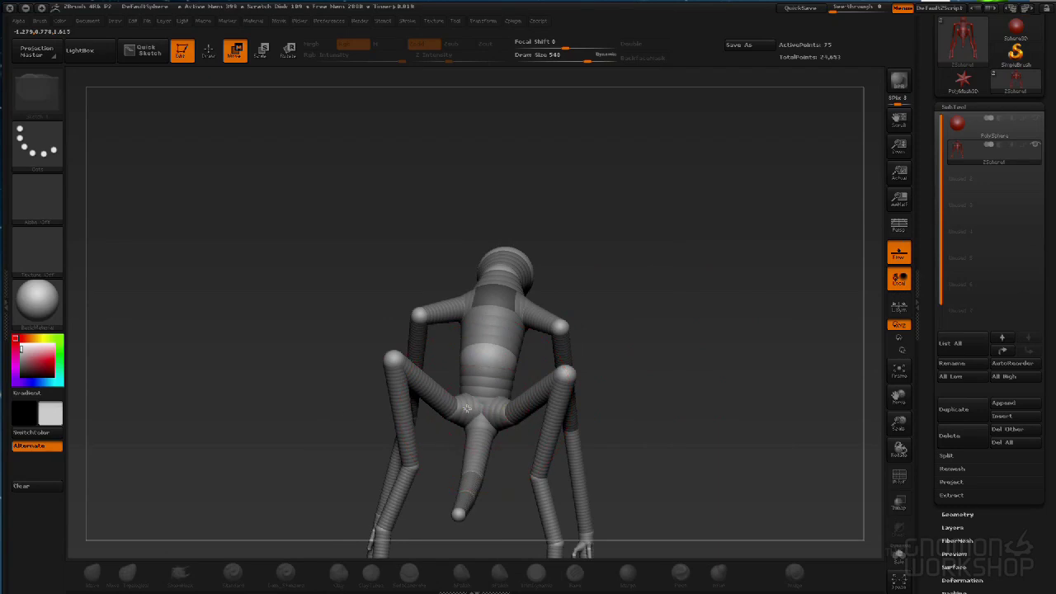
Move the mirrored hind hip ZSpheres outward and pull the knee ZSpheres further out and up to widen the stance
drag(470, 409, 453, 410)
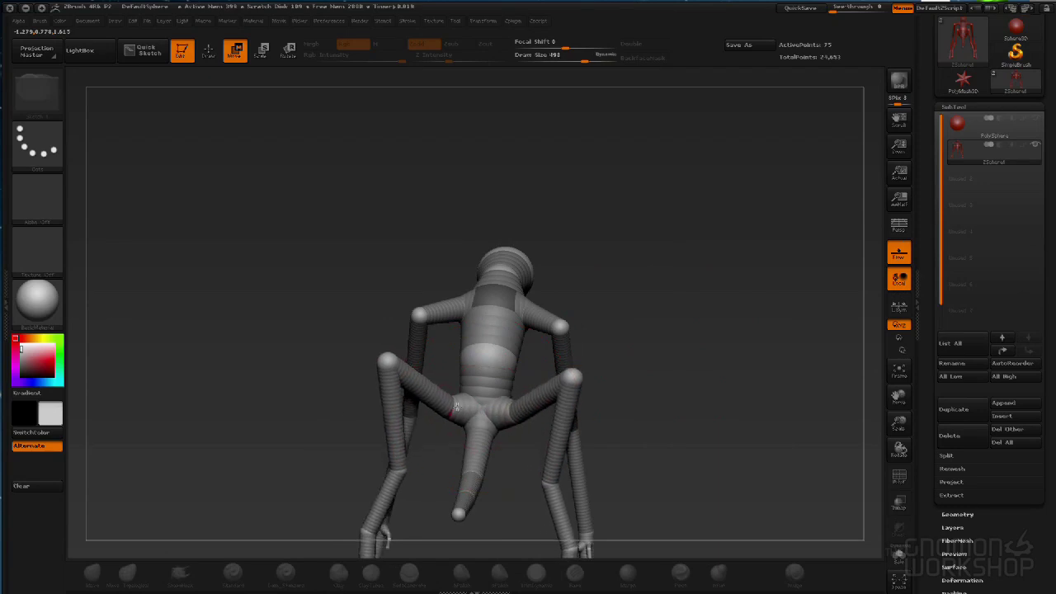
drag(734, 437, 817, 446)
drag(712, 429, 903, 289)
drag(697, 261, 592, 264)
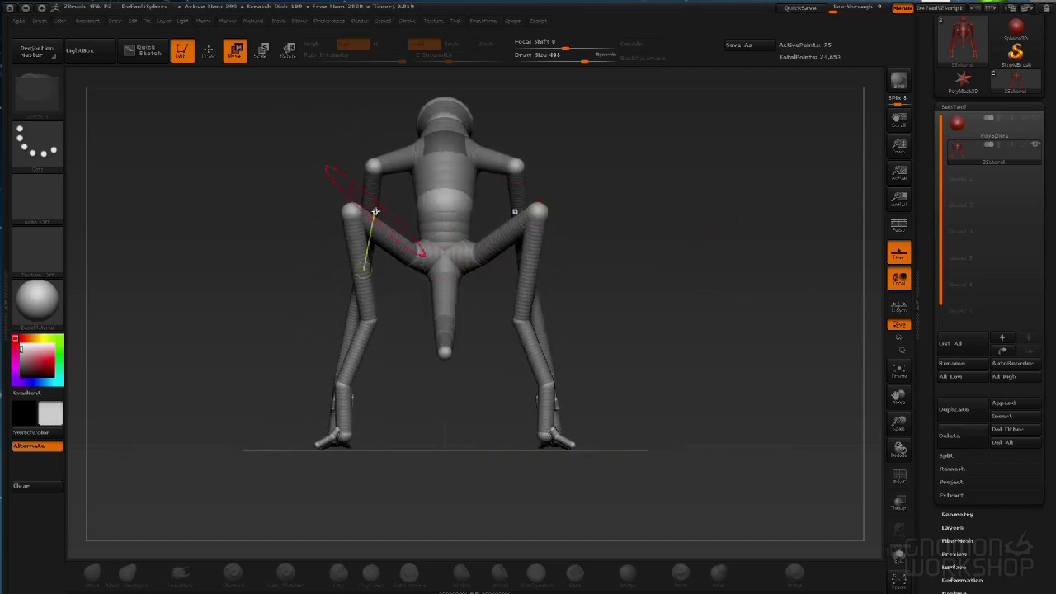
drag(352, 212, 336, 192)
alt+drag(498, 223, 629, 239)
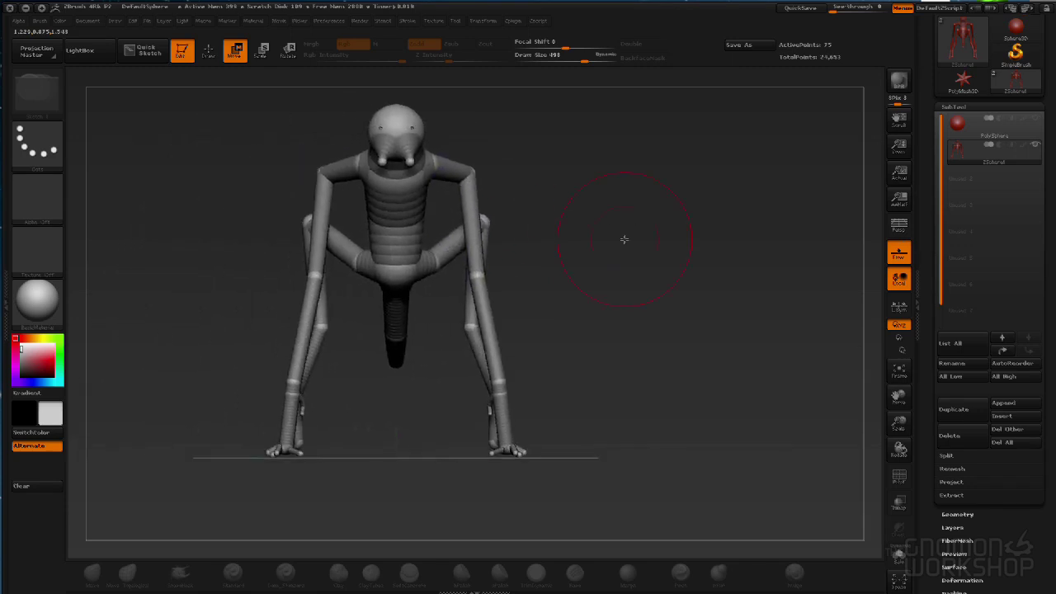
Reduce the draw size and reposition the mirrored front limb ZSpheres near the shoulders, lowering the elbows below shoulder level
drag(805, 308, 592, 236)
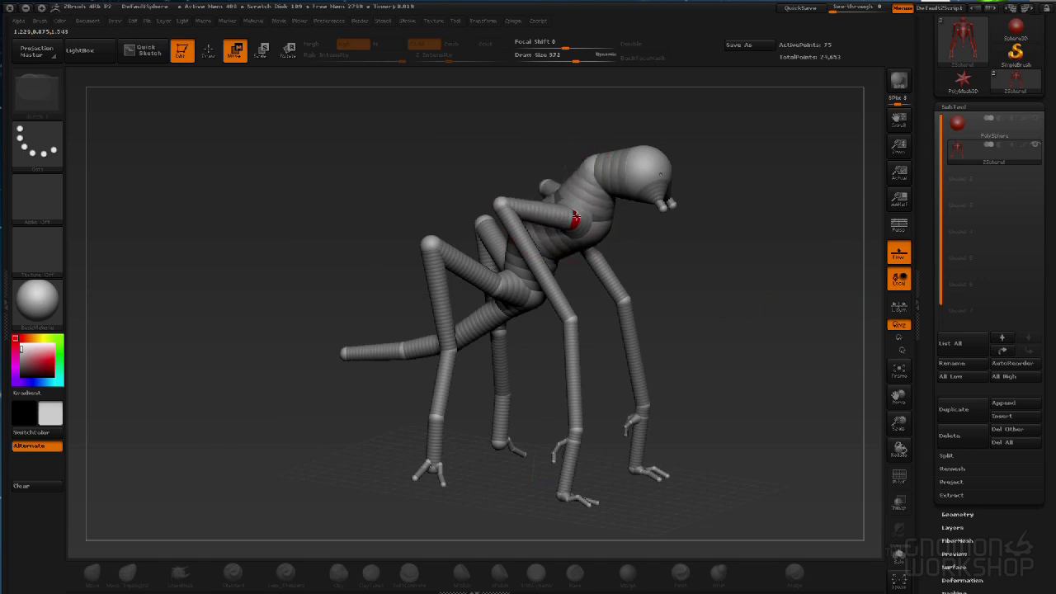
drag(720, 285, 636, 275)
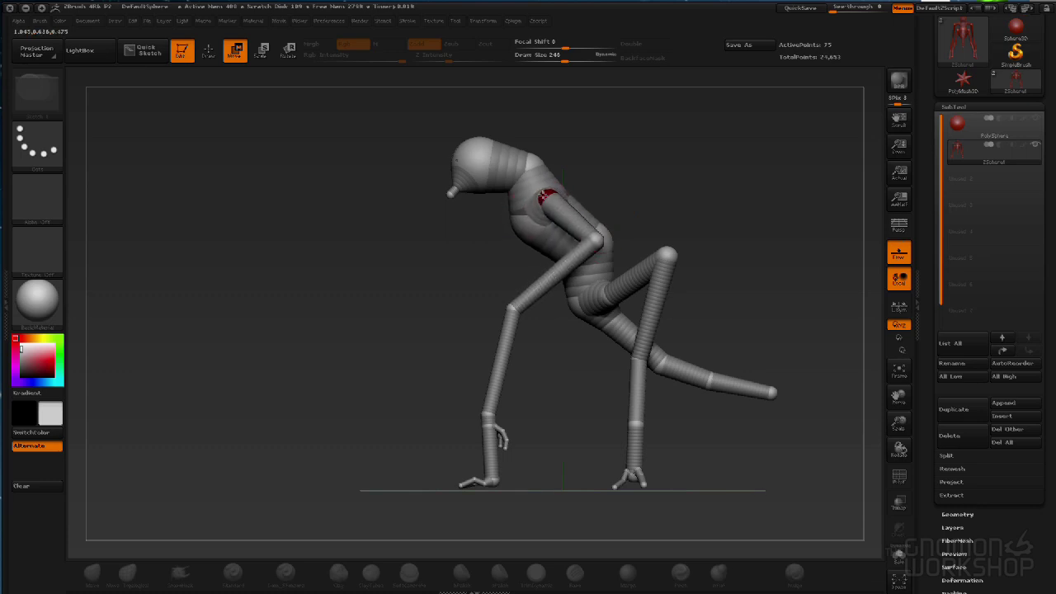
drag(598, 165, 724, 248)
alt+drag(726, 354, 631, 274)
Preview the ZSphere rig as an adaptive skin with the polyframe shown, and inspect the limbs, torso and head topology
key(a)
key(a)
drag(552, 330, 637, 334)
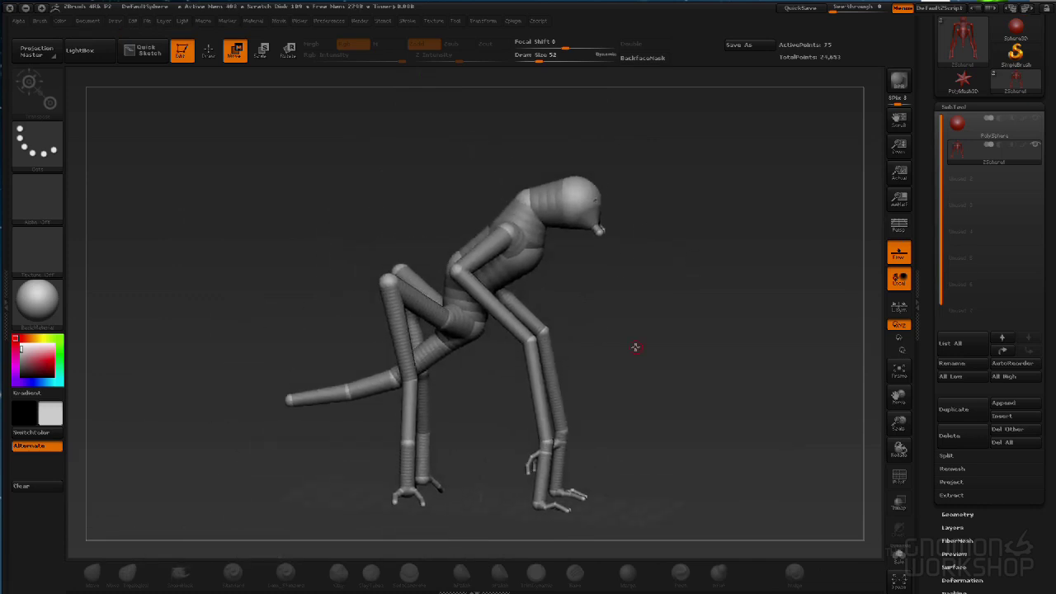
key(a)
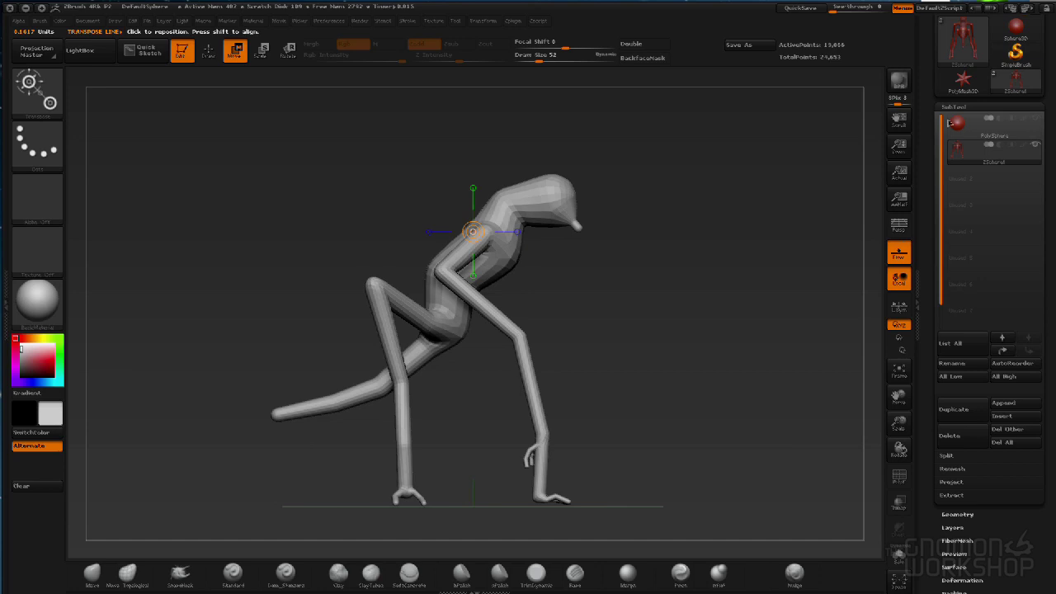
key(shift+f)
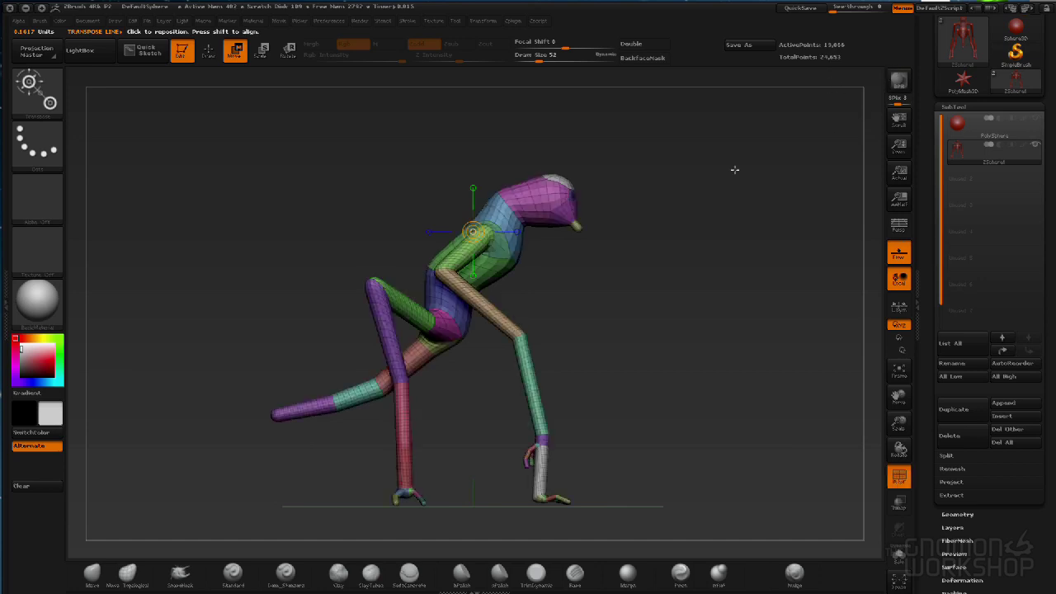
alt+drag(708, 204, 427, 304)
alt+drag(653, 400, 530, 239)
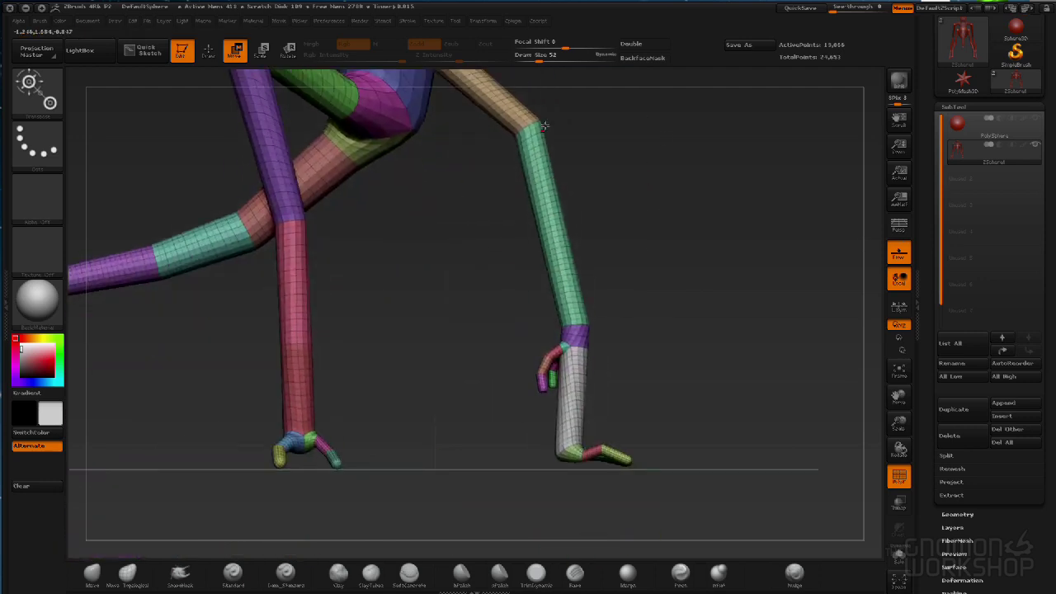
drag(675, 248, 356, 191)
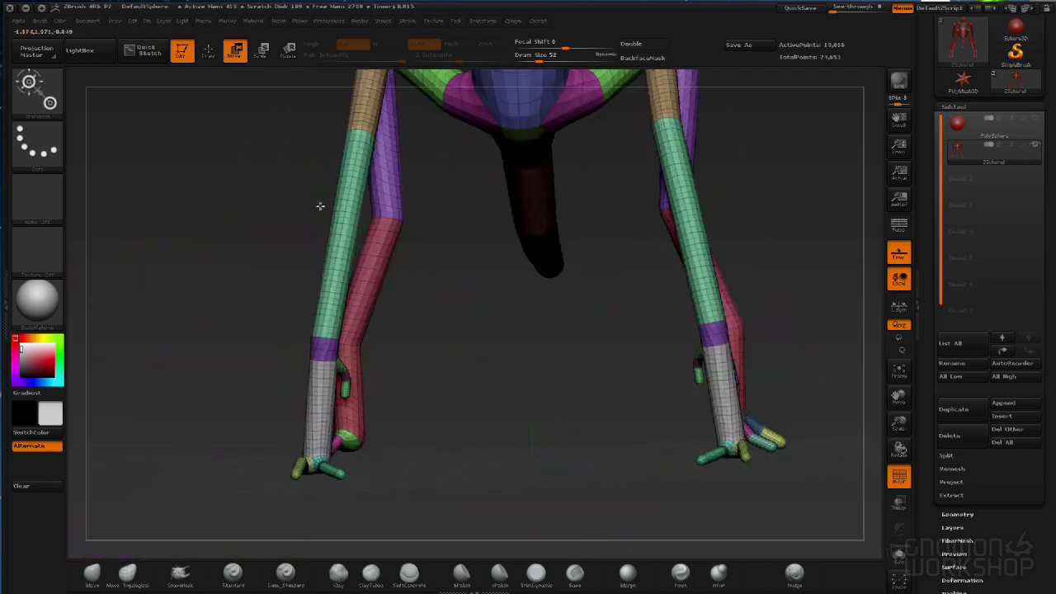
drag(580, 223, 550, 223)
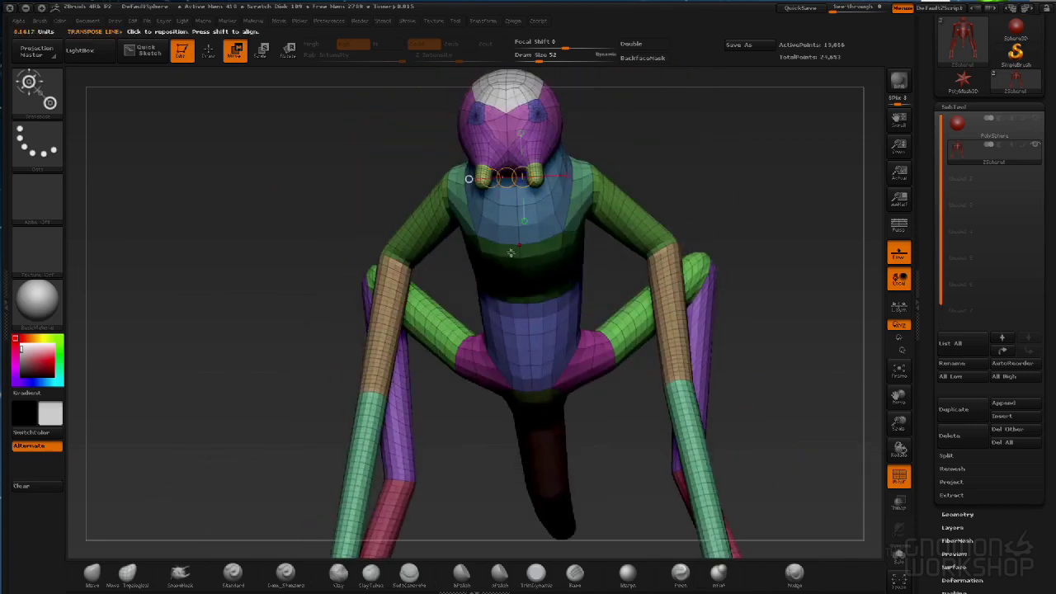
drag(785, 296, 452, 268)
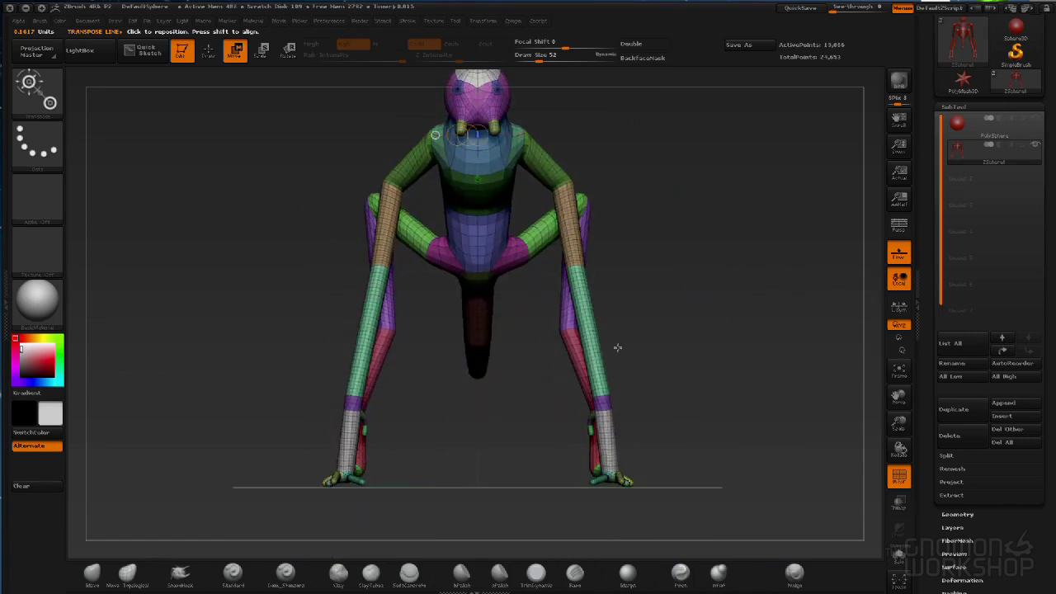
Open the adaptive skin settings and try out preview densities between 1 and 8 on the creature
scroll(923, 425, down, 5)
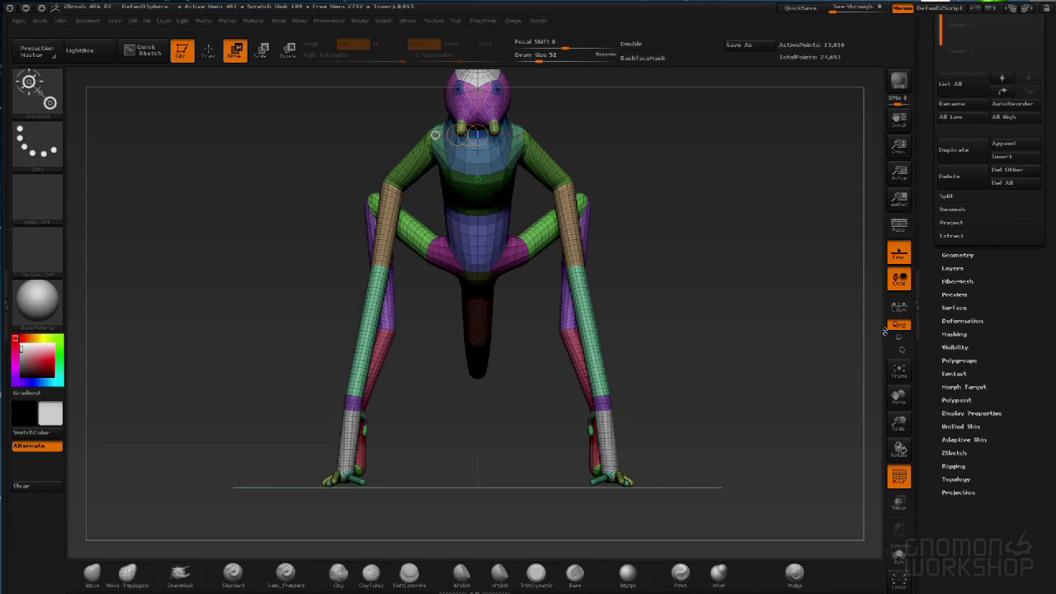
click(959, 440)
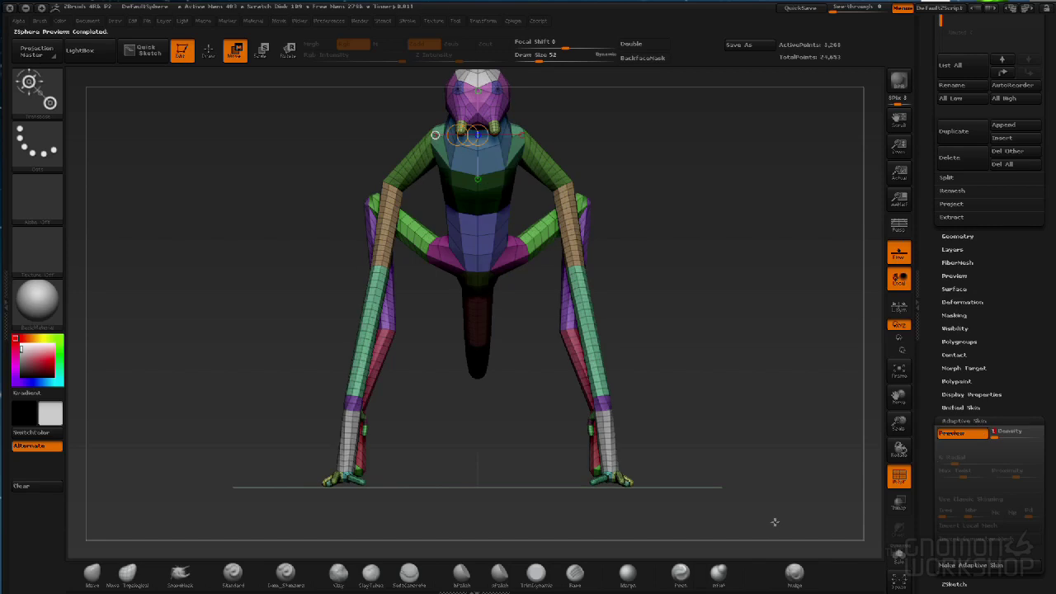
drag(726, 403, 745, 439)
drag(997, 439, 1011, 436)
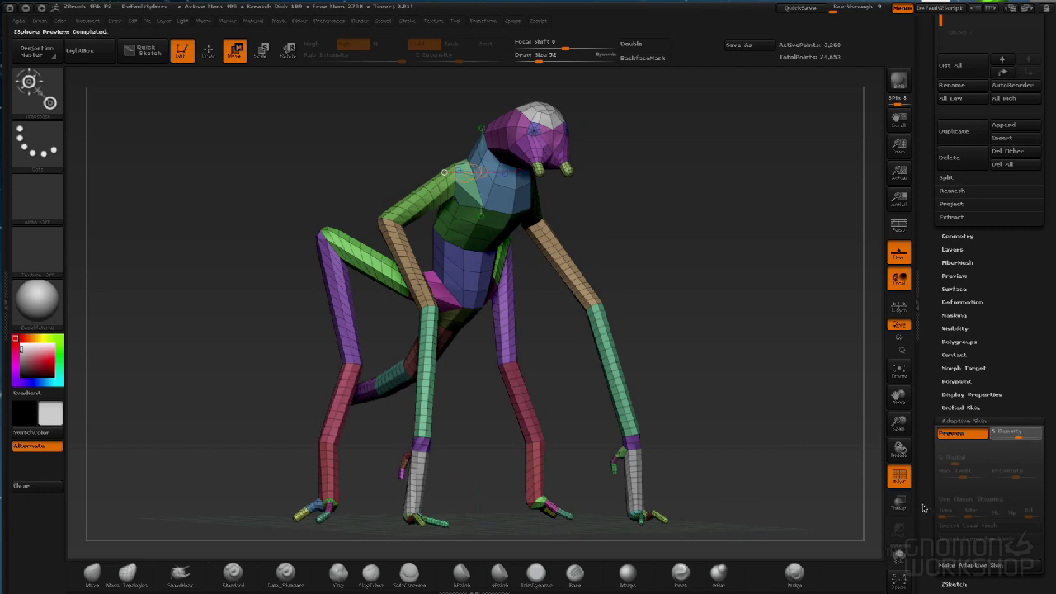
drag(788, 499, 826, 367)
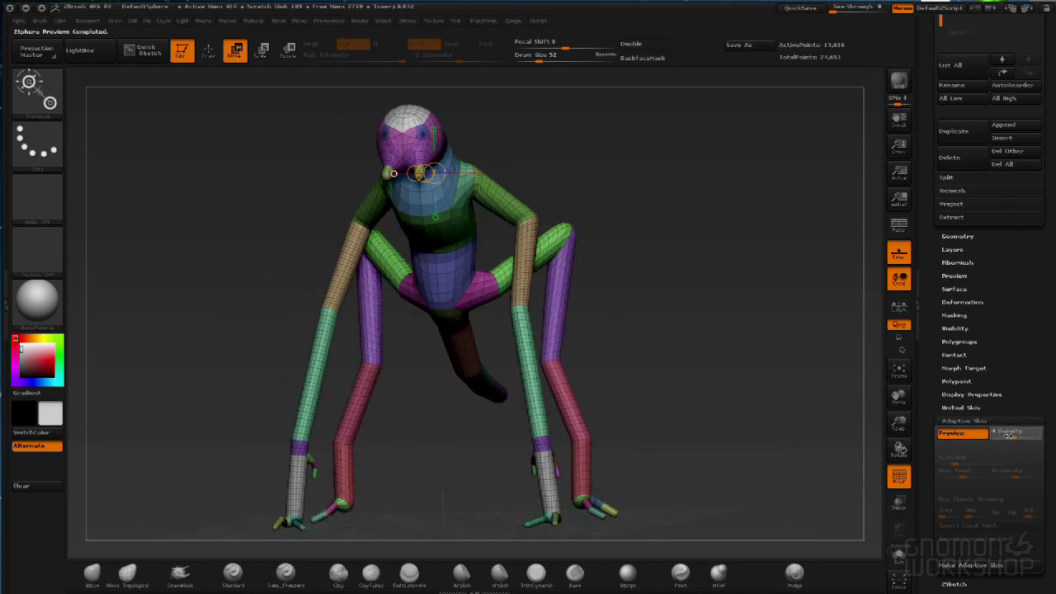
drag(672, 371, 784, 294)
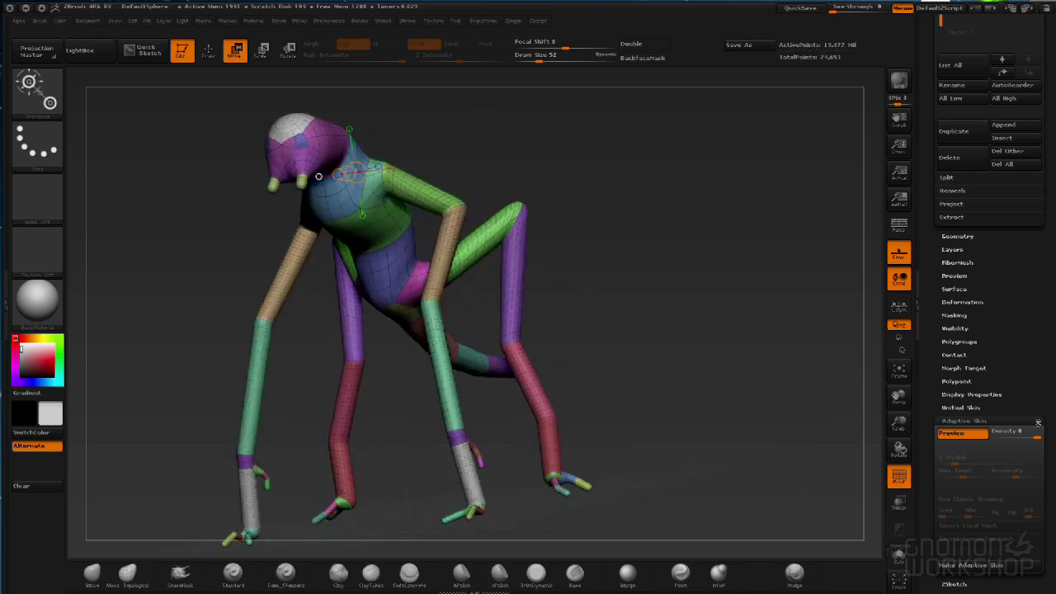
Set the adaptive skin density to 1, checking the low-resolution mesh from several sides and comparing it with density 2
click(994, 437)
drag(705, 390, 897, 426)
drag(713, 403, 735, 358)
drag(749, 160, 687, 163)
drag(594, 213, 799, 307)
drag(702, 359, 510, 347)
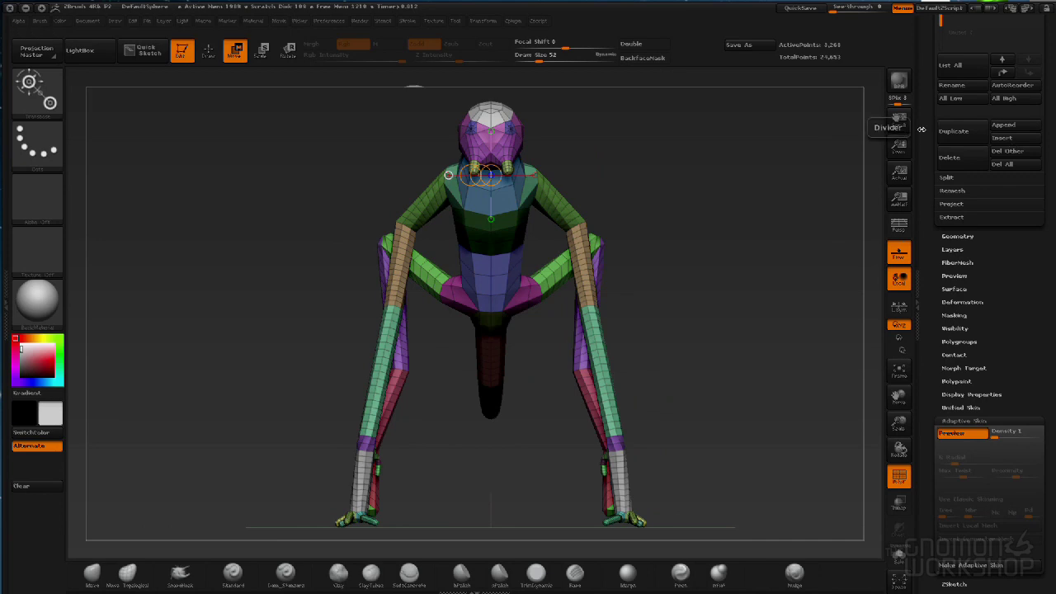
click(1001, 436)
click(995, 435)
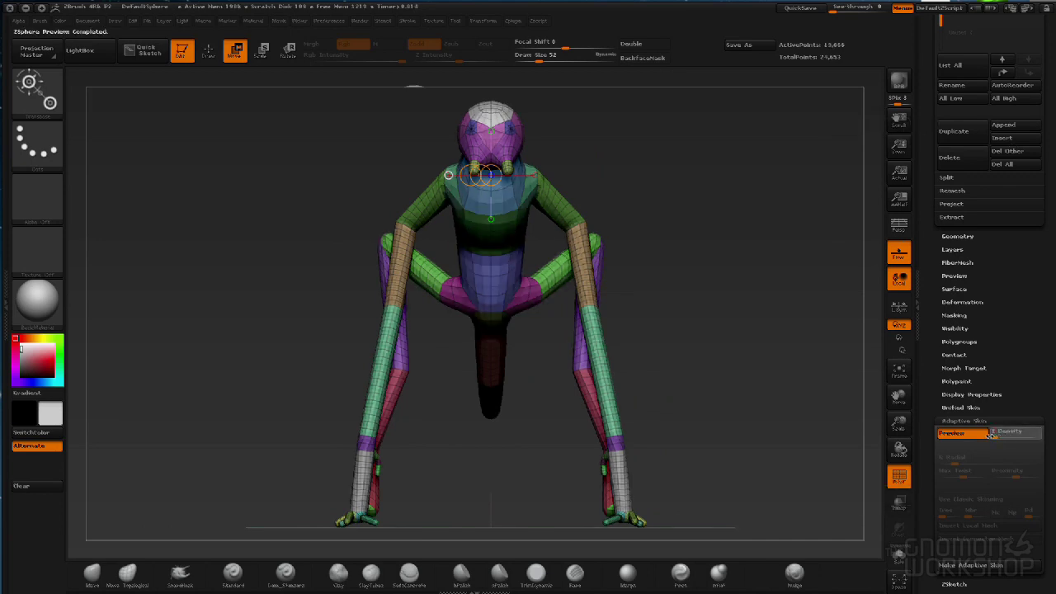
Convert the density 1 adaptive skin preview into a separate PolyMesh3D tool
scroll(940, 272, up, 5)
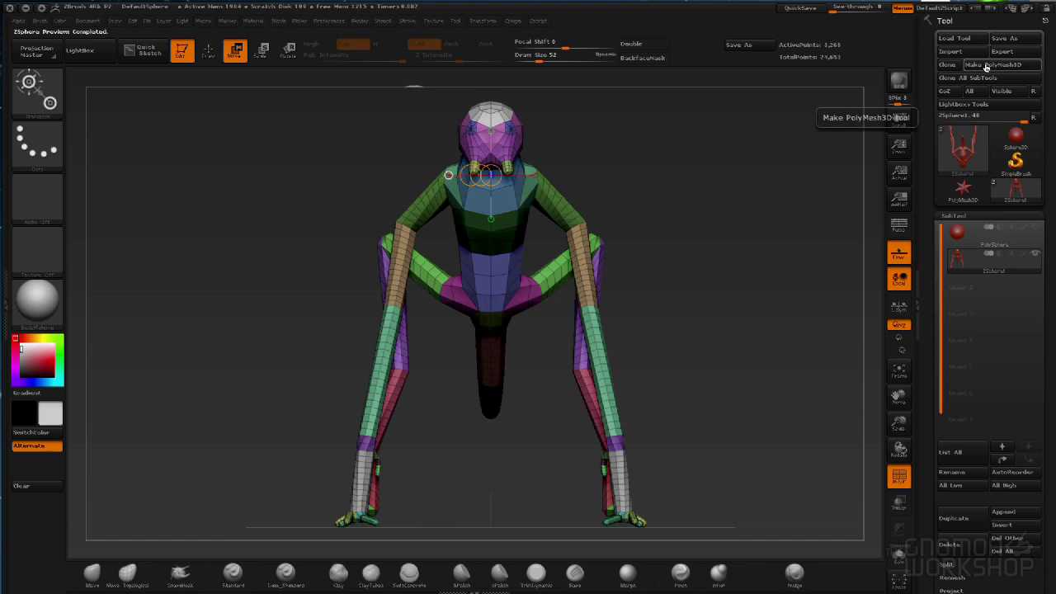
drag(685, 211, 742, 287)
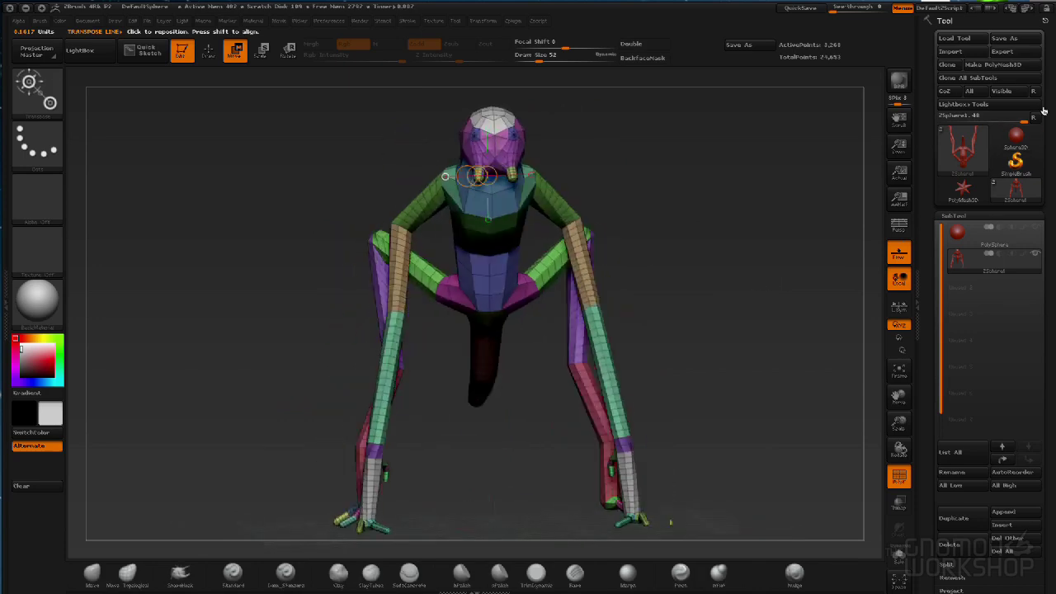
click(1011, 66)
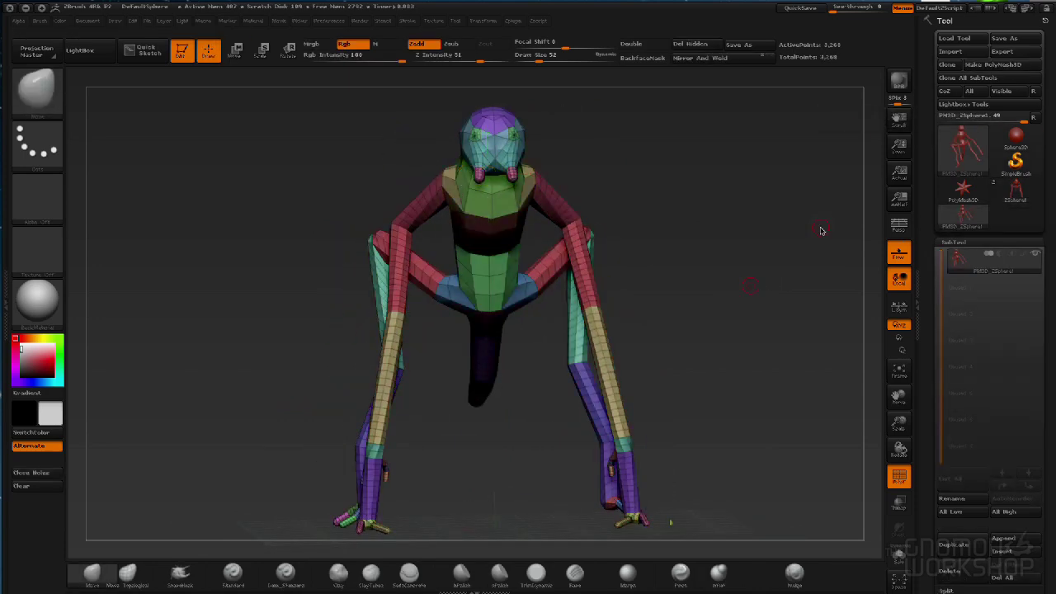
Switch back to the original ZSphere tool to compare it with the converted mesh, and reselect the PM3D_ZSphere tool
drag(698, 272, 682, 282)
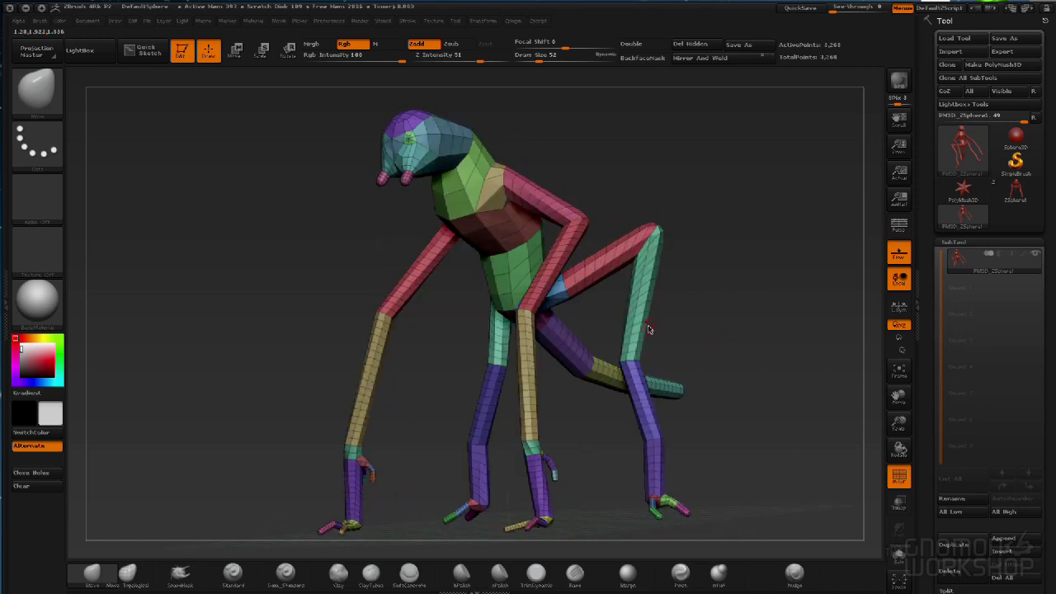
click(1016, 190)
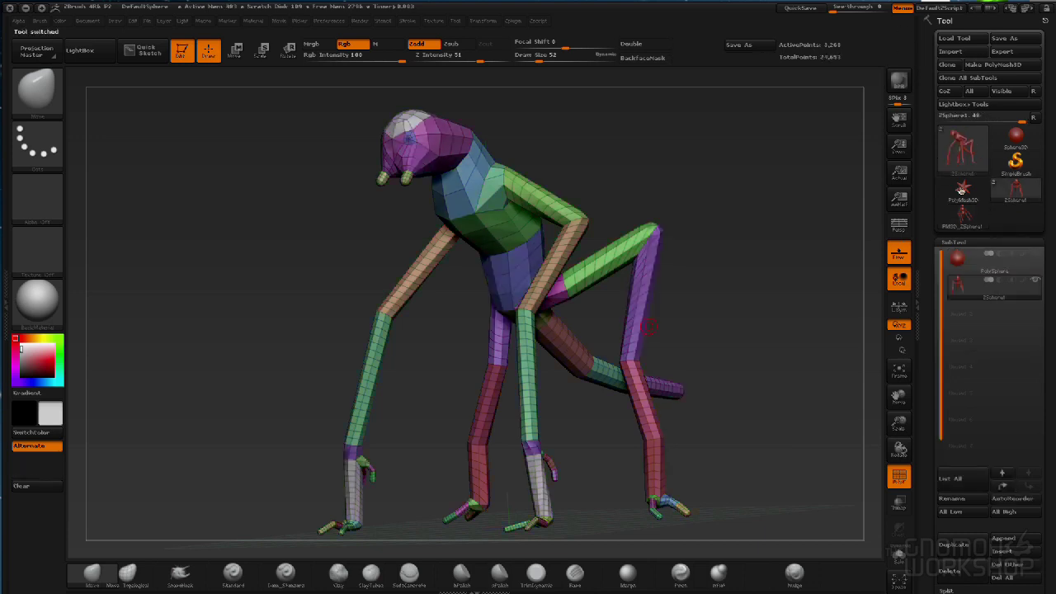
click(963, 216)
Turn on double-sided display for the converted creature mesh
shift+drag(805, 328, 837, 328)
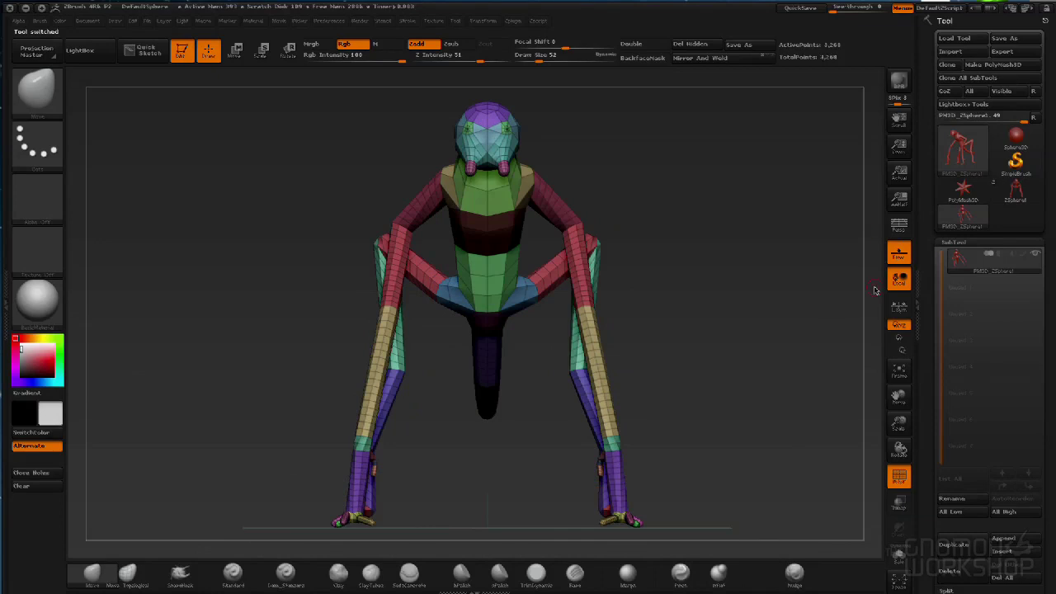
mouse_move(716, 244)
mouse_down()
mouse_move(853, 255)
mouse_move(735, 252)
mouse_up()
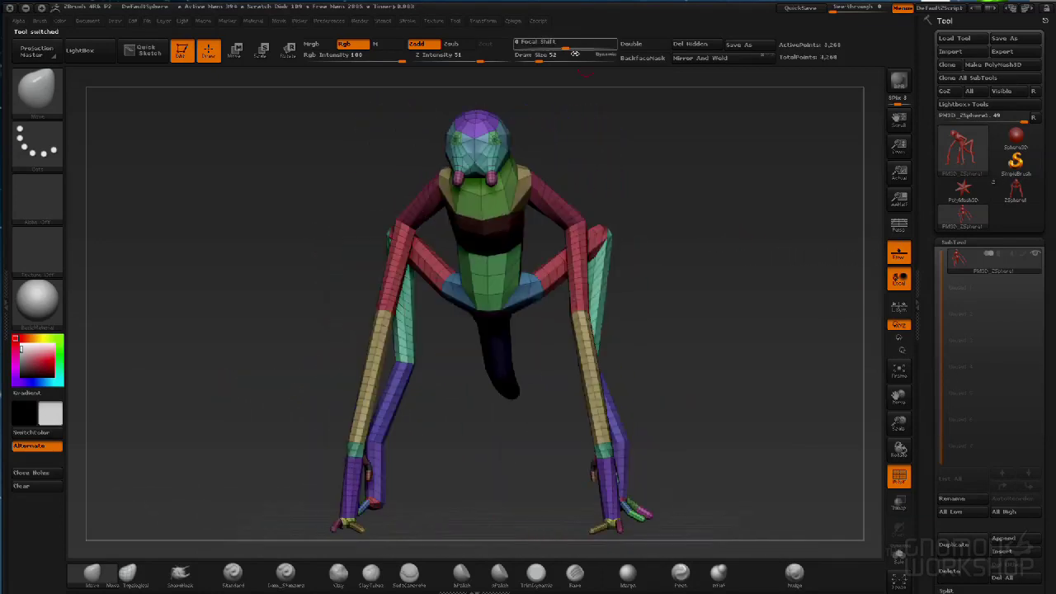
click(646, 46)
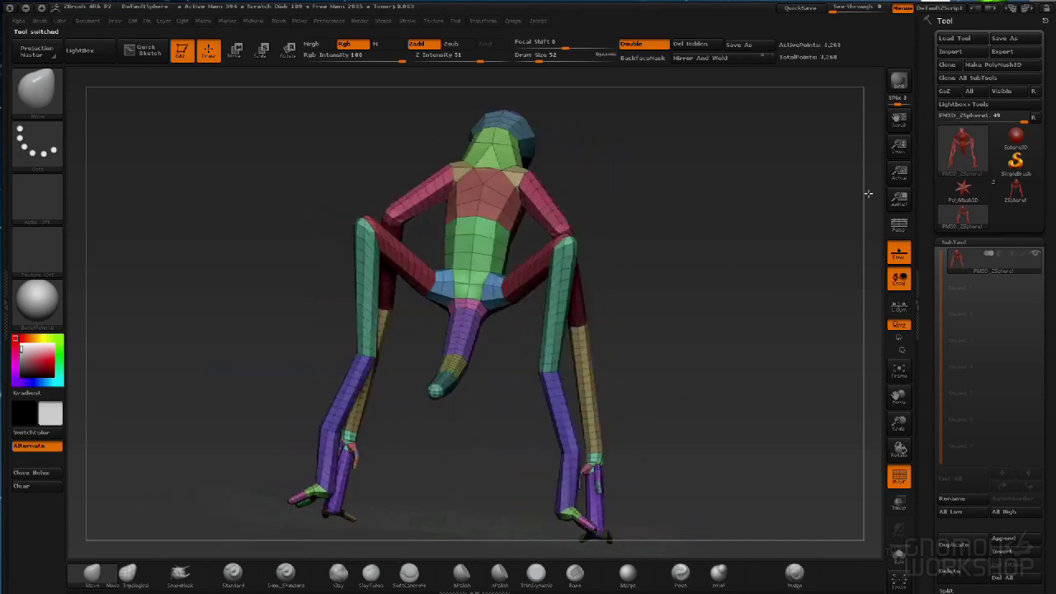